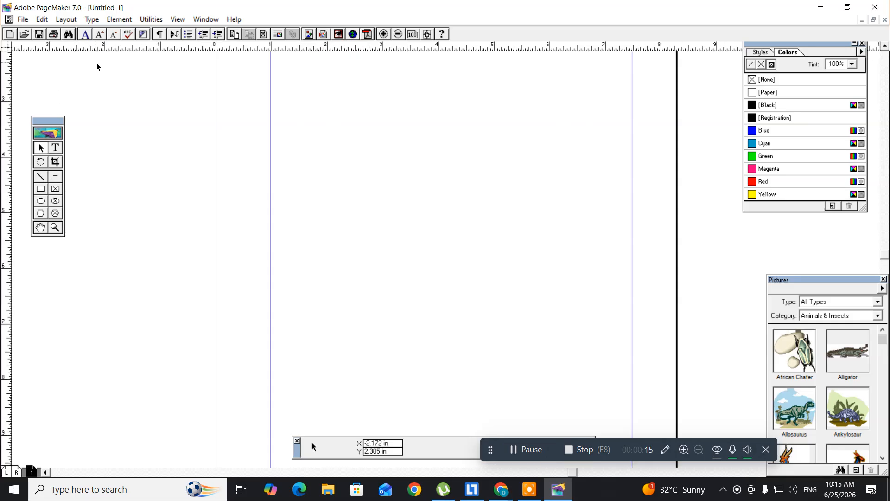
Draw a rectangle about 2.4 in wide and 1.5 in high near the page's left margin and apply the largest rounded-corner style
{"action": "left_click", "coordinate": [41, 189]}
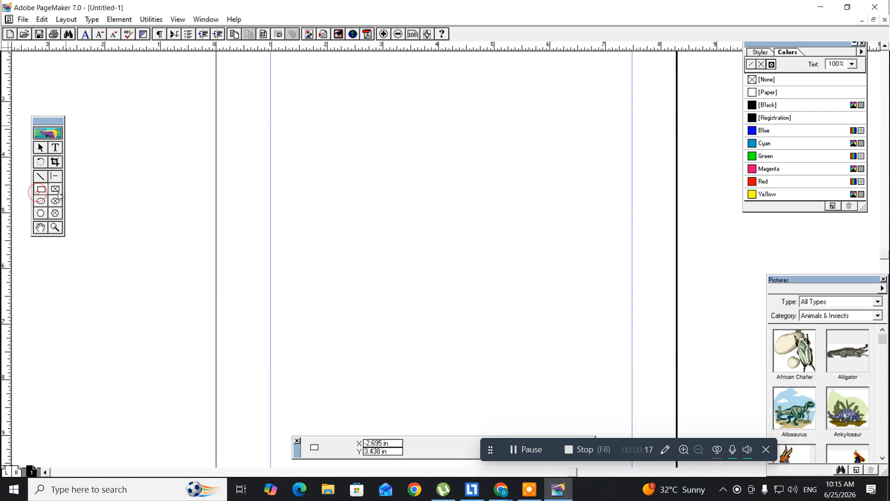
{"action": "left_click_drag", "start_coordinate": [294, 149], "coordinate": [429, 233]}
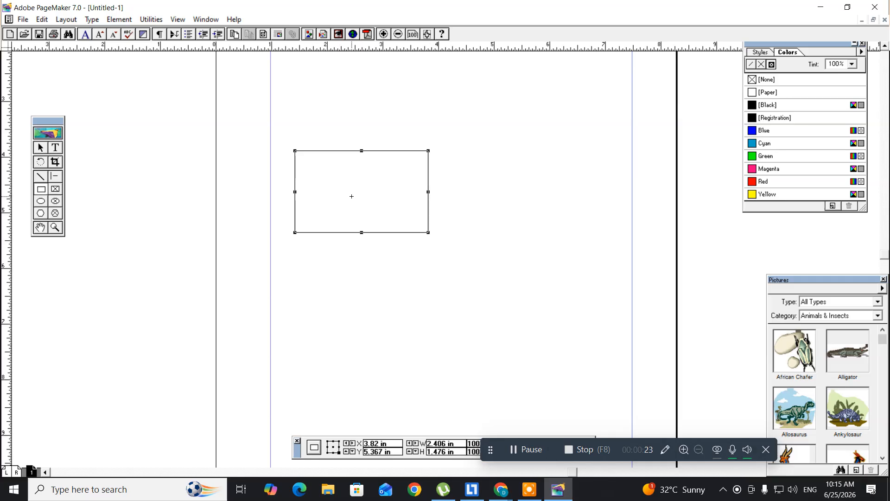
{"action": "left_click", "coordinate": [119, 19]}
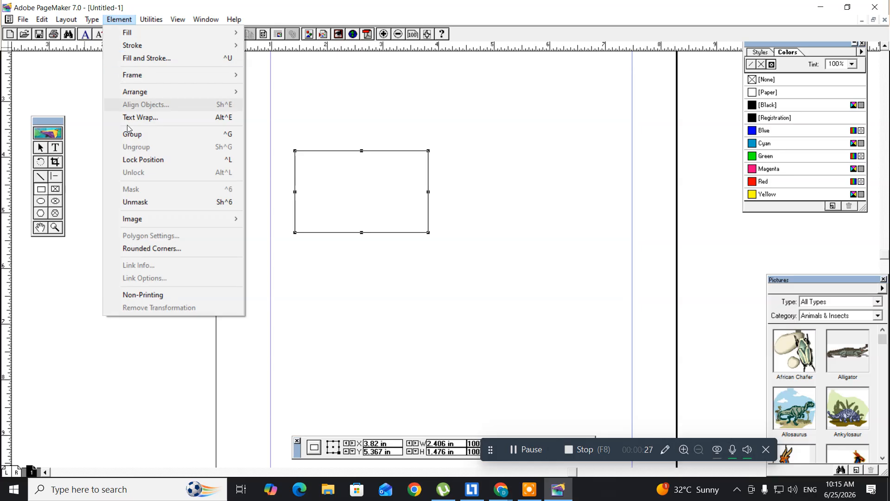
{"action": "left_click", "coordinate": [142, 248]}
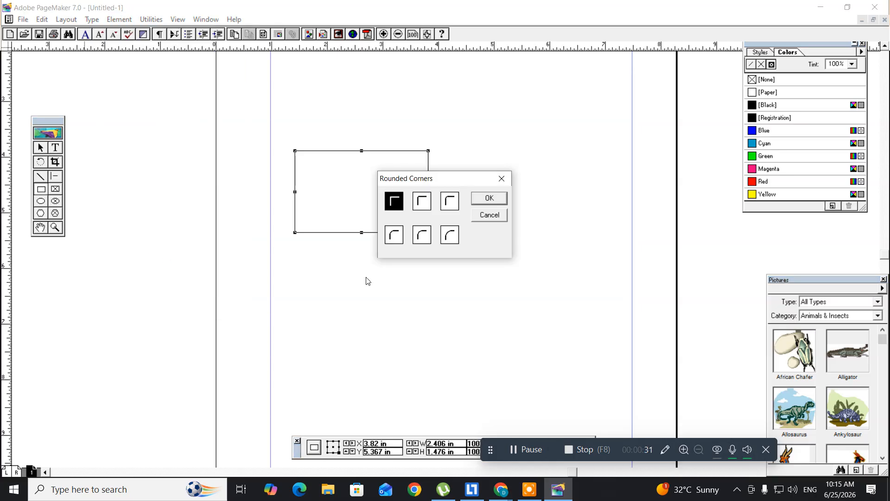
{"action": "left_click", "coordinate": [452, 239]}
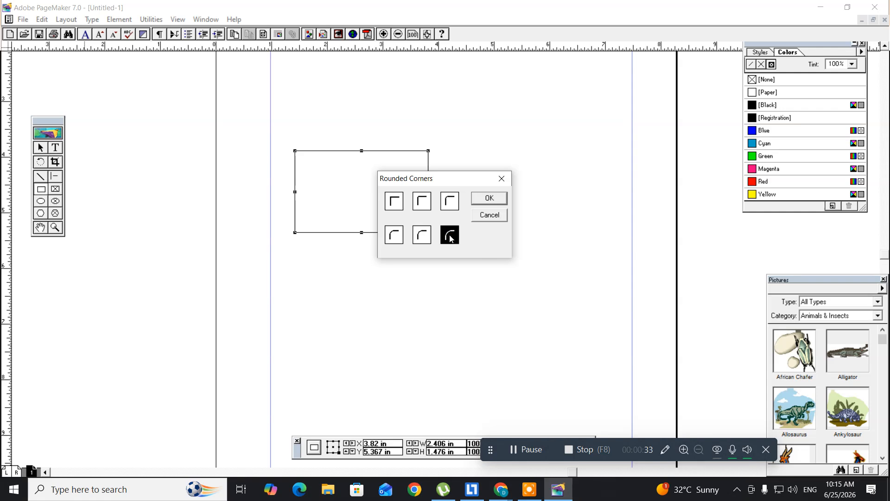
{"action": "left_click", "coordinate": [485, 202]}
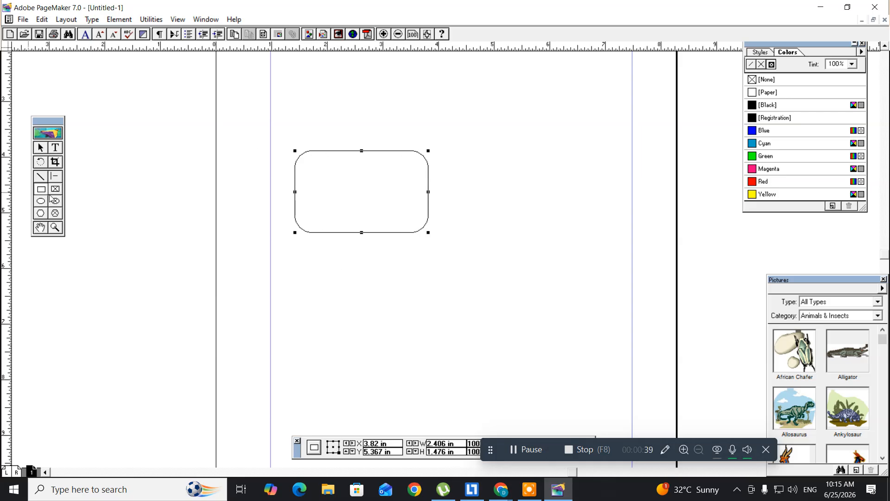
Draw a polygon about 2.2 by 1.9 in below the rounded rectangle and give it 40 sides with a 22% star inset
{"action": "left_click", "coordinate": [41, 213]}
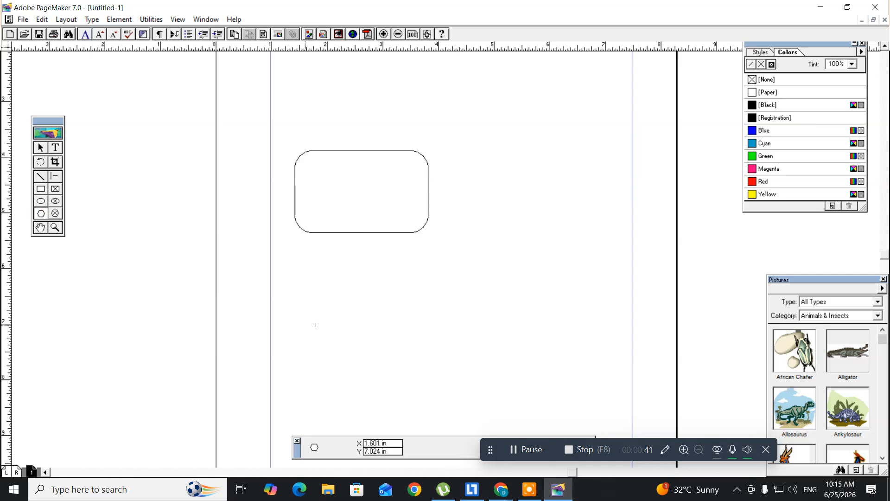
{"action": "left_click_drag", "start_coordinate": [467, 237], "coordinate": [588, 340]}
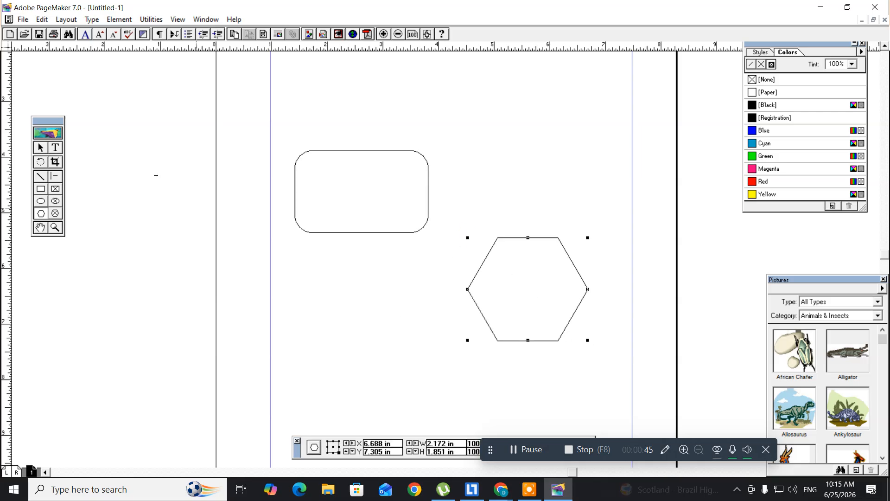
{"action": "left_click", "coordinate": [113, 20]}
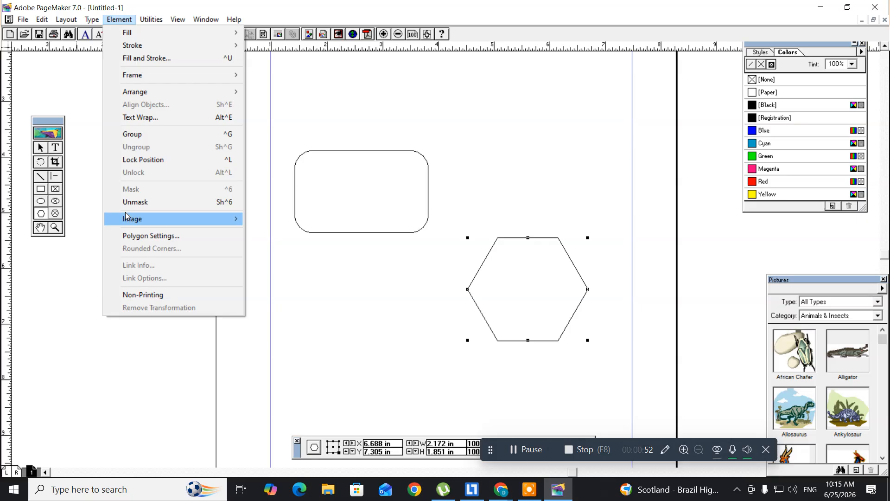
{"action": "left_click", "coordinate": [135, 236]}
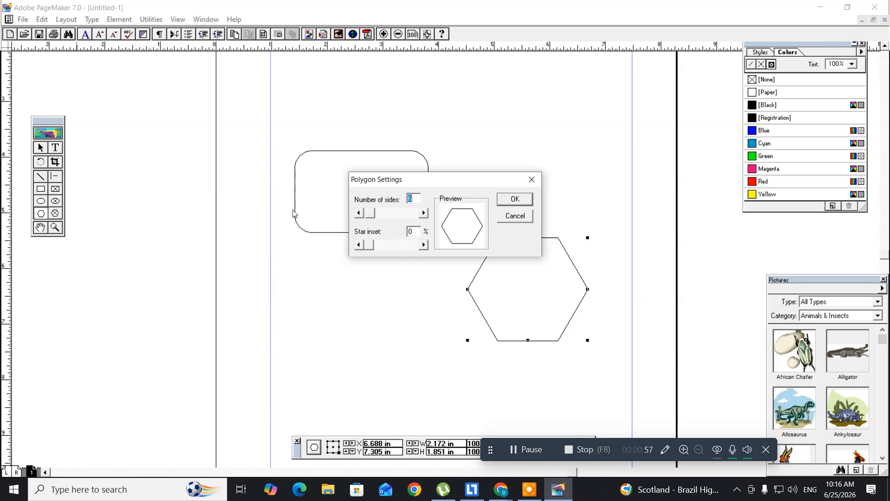
{"action": "left_click_drag", "start_coordinate": [369, 187], "coordinate": [115, 291]}
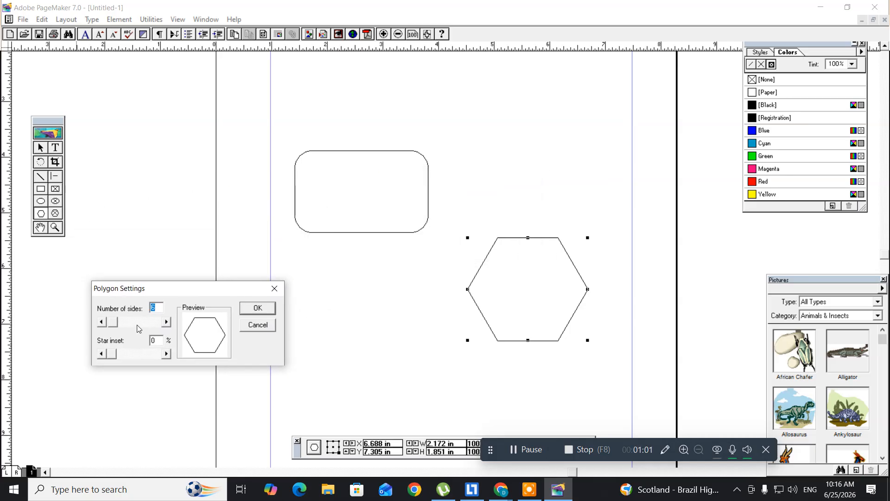
{"action": "left_click_drag", "start_coordinate": [116, 327], "coordinate": [132, 329]}
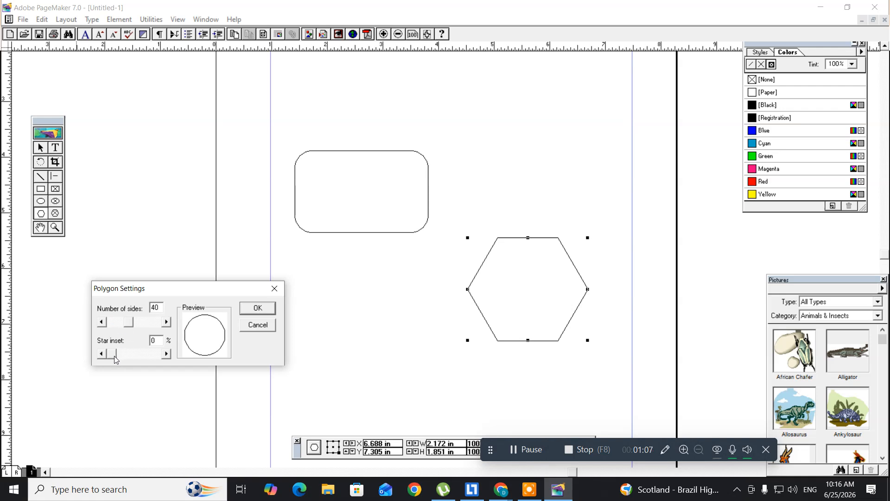
{"action": "left_click_drag", "start_coordinate": [115, 357], "coordinate": [126, 358]}
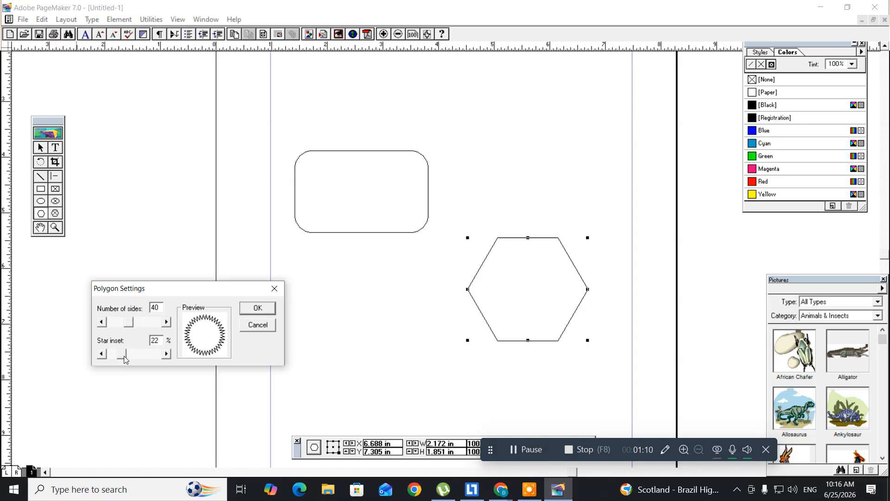
{"action": "left_click", "coordinate": [248, 308]}
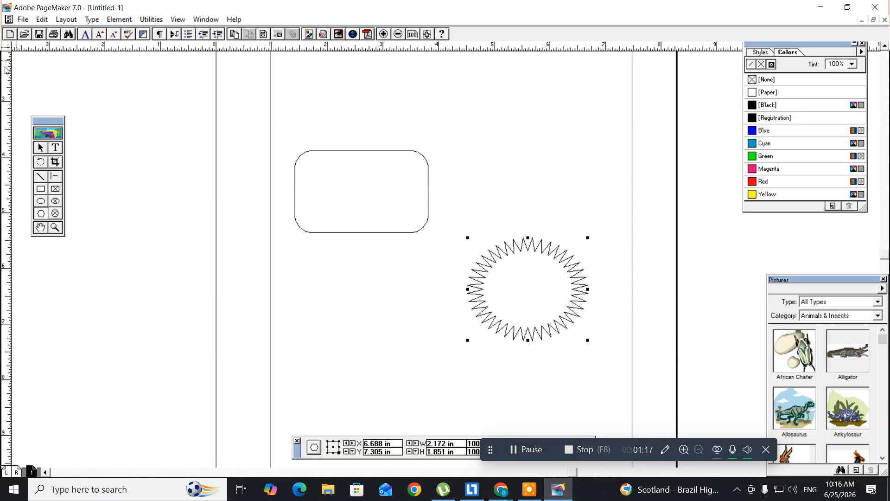
Delete both the rounded rectangle and the star polygon from the page
{"action": "left_click", "coordinate": [40, 147]}
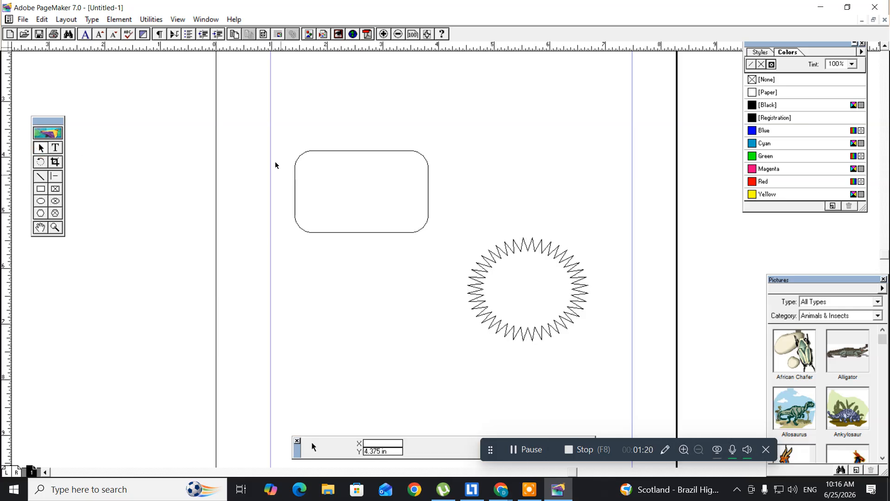
{"action": "left_click_drag", "start_coordinate": [292, 120], "coordinate": [625, 352]}
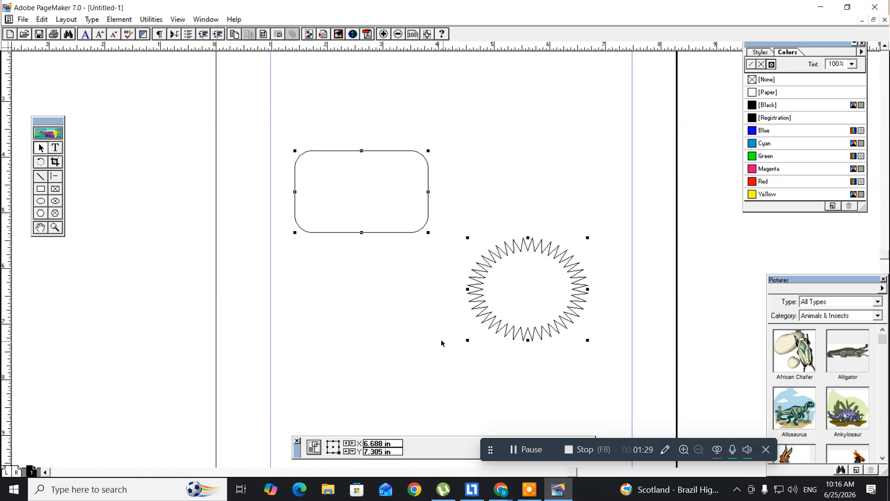
{"action": "key", "text": "Delete"}
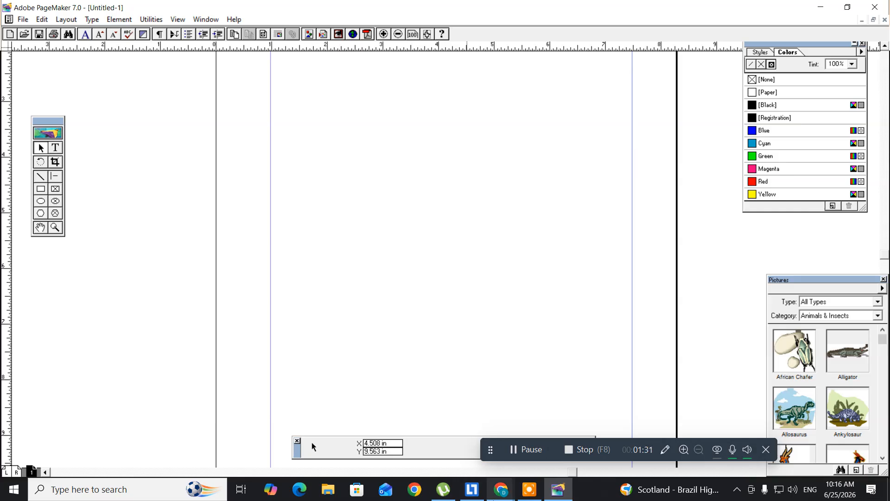
{"action": "mouse_move", "coordinate": [507, 496]}
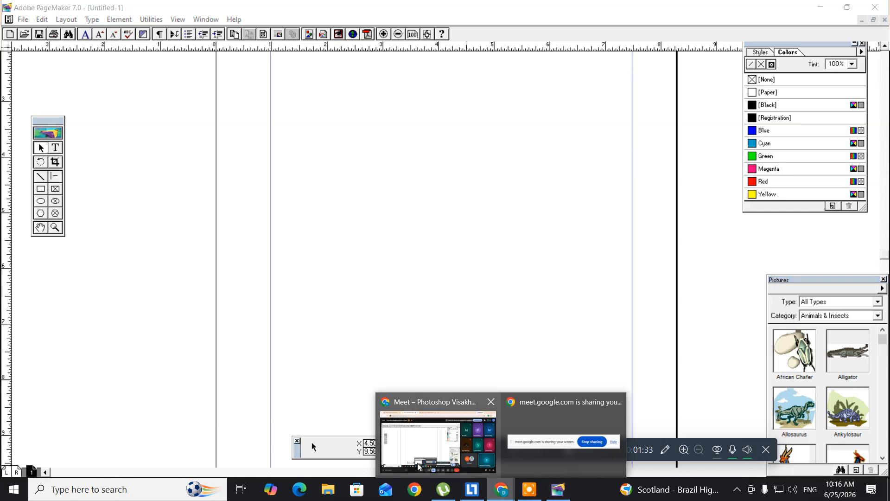
{"action": "mouse_move", "coordinate": [420, 461]}
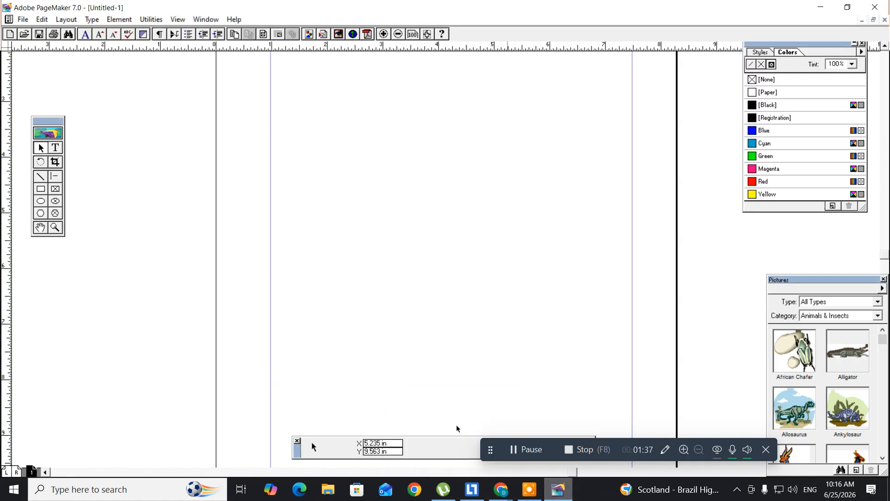
{"action": "left_click", "coordinate": [378, 246]}
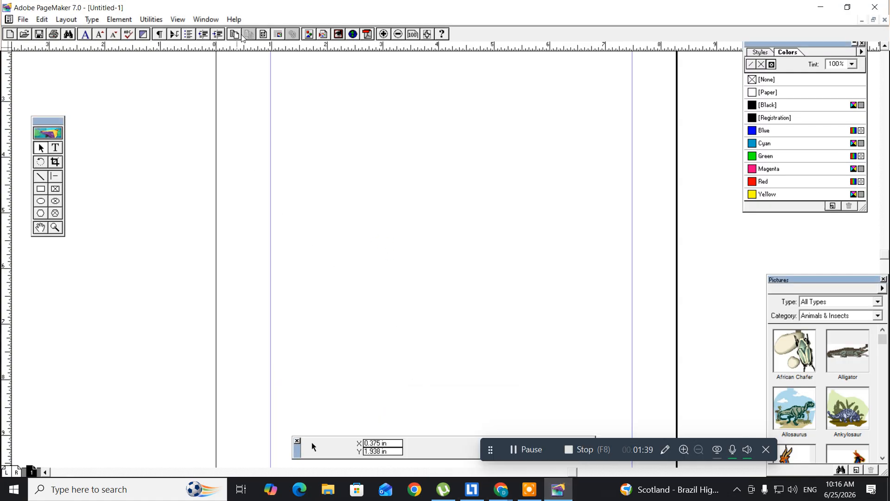
{"action": "left_click", "coordinate": [237, 19]}
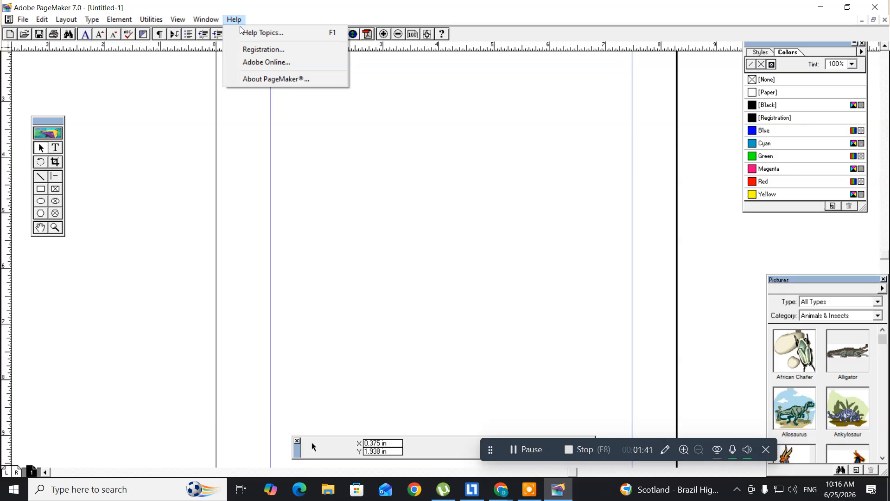
{"action": "left_click", "coordinate": [244, 32]}
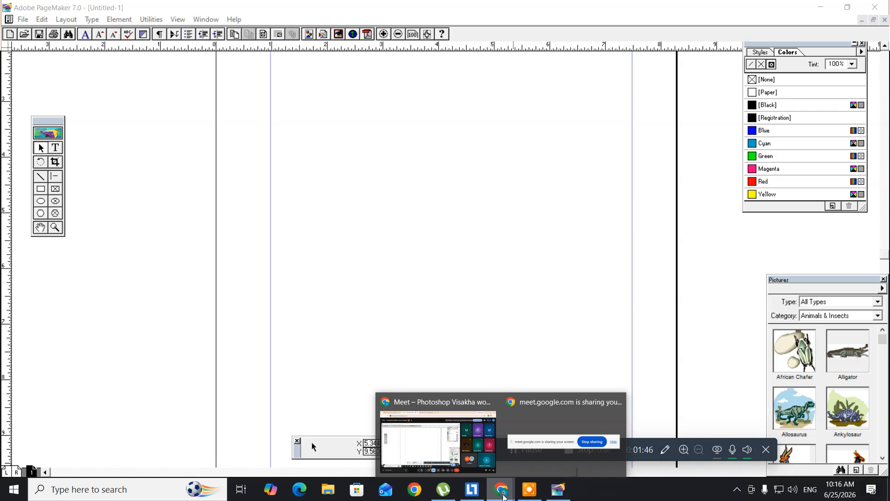
Switch to the Chrome window and search Google for "sample paragraph" in a new tab
{"action": "left_click", "coordinate": [424, 444]}
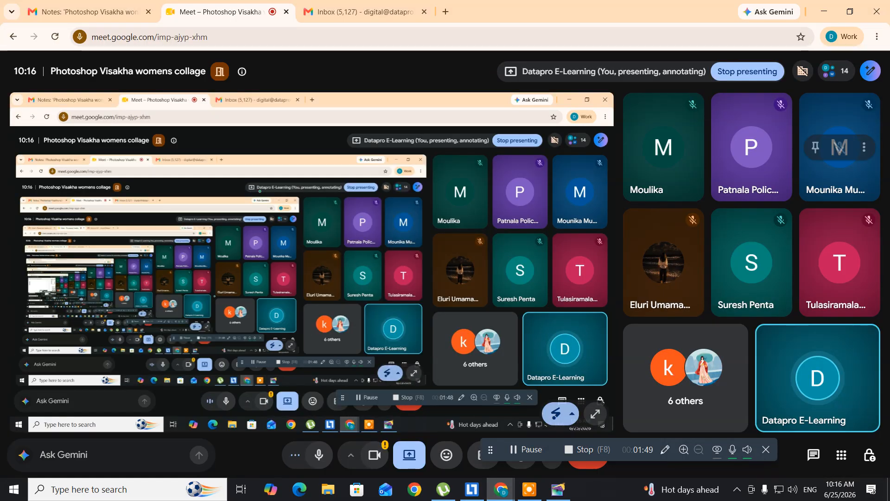
{"action": "left_click", "coordinate": [446, 13]}
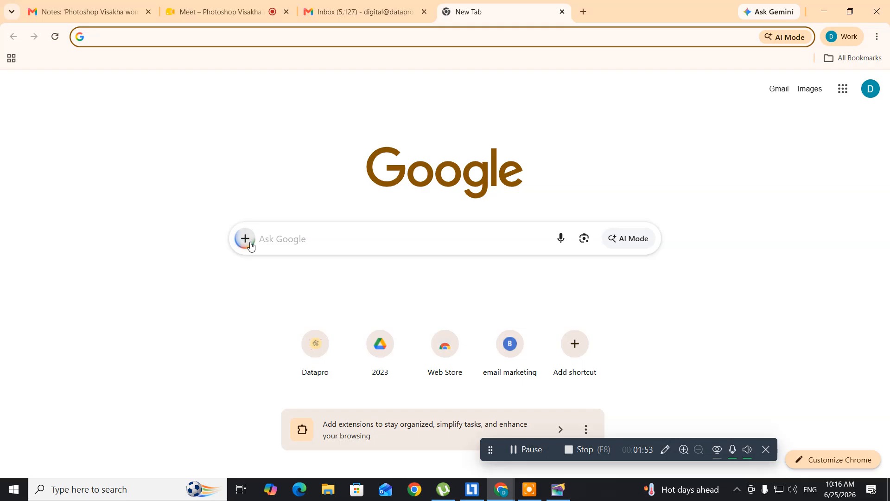
{"action": "left_click", "coordinate": [290, 243]}
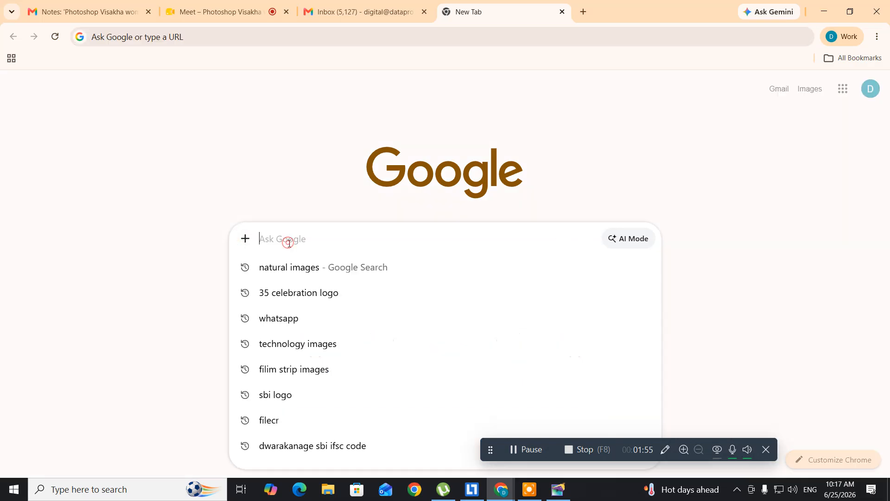
{"action": "type", "text": "s"}
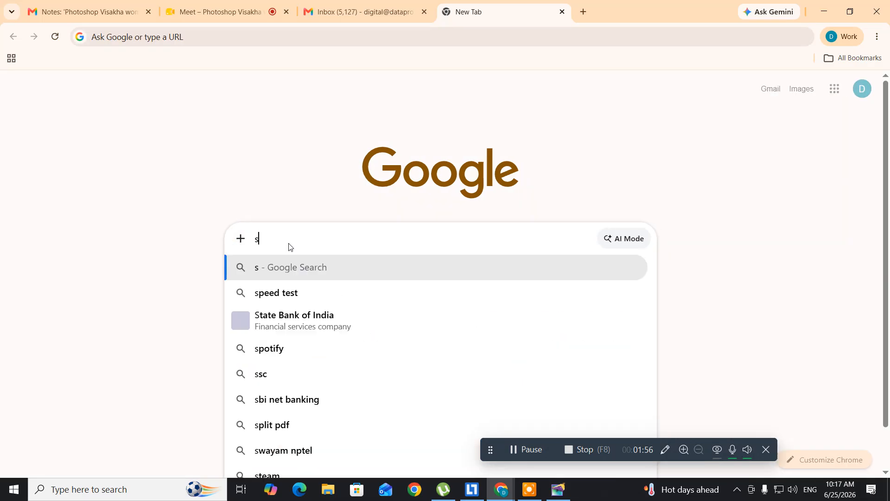
{"action": "type", "text": "ample "}
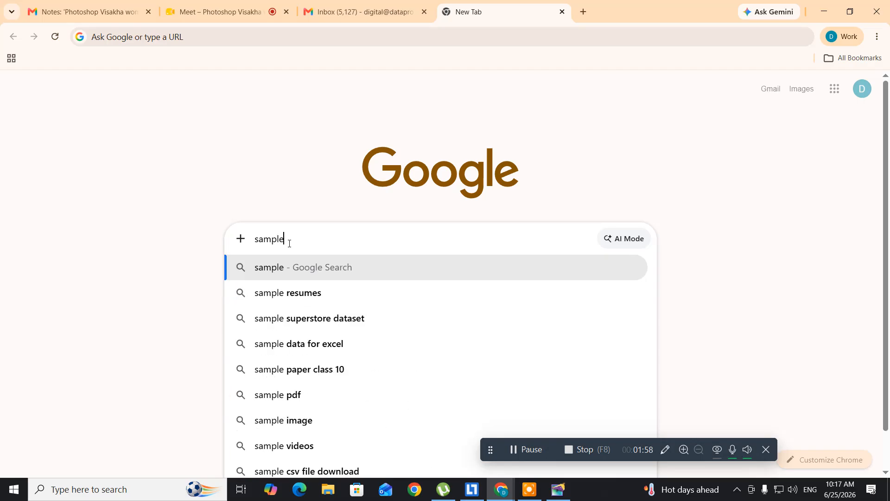
{"action": "type", "text": "par"}
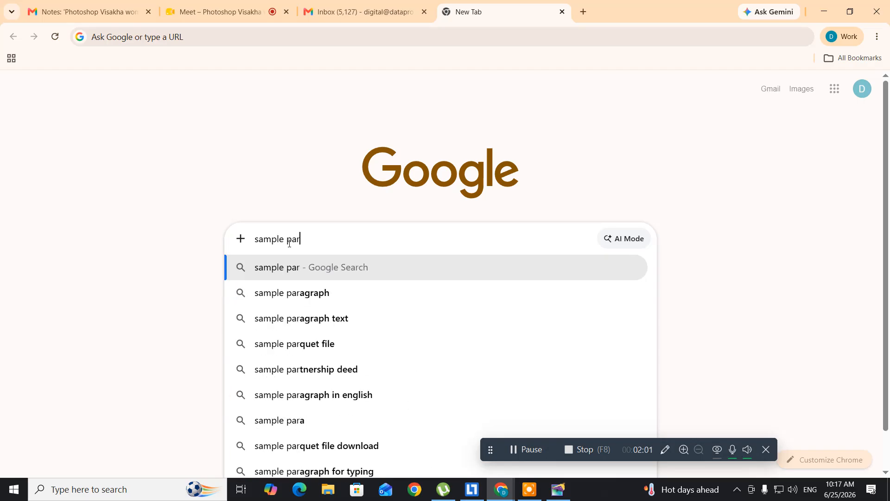
{"action": "type", "text": "agraph"}
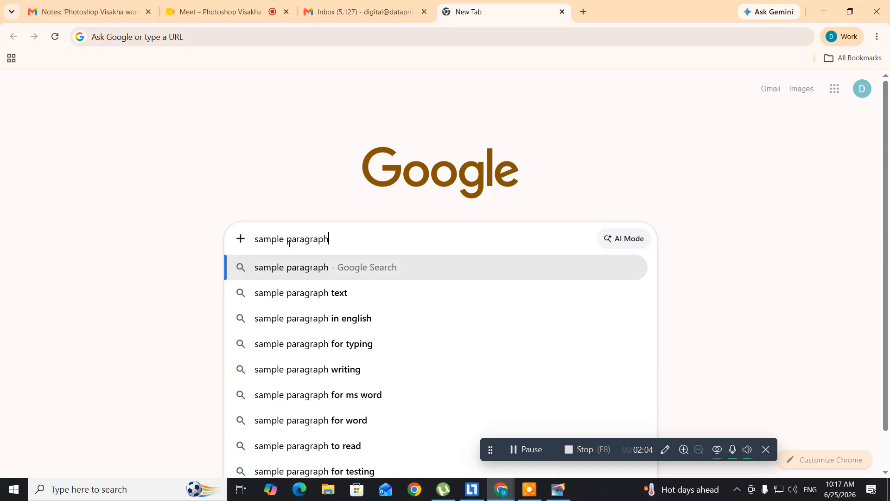
{"action": "key", "text": "Return"}
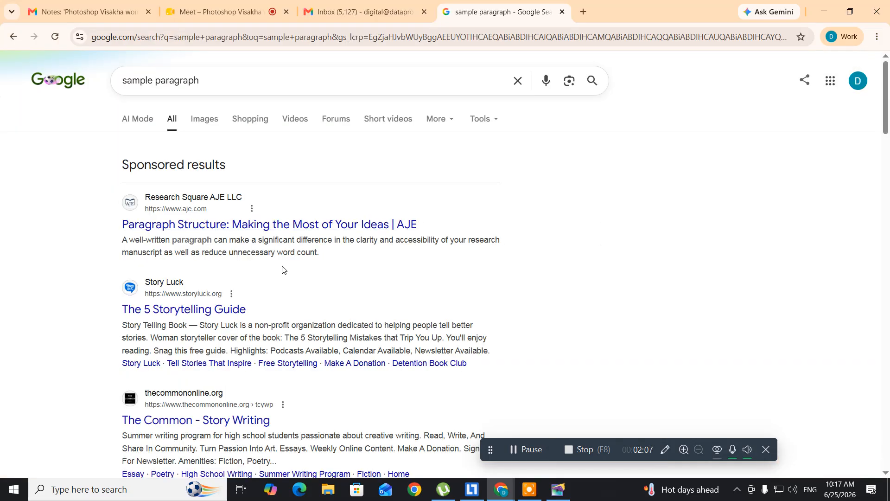
Open the Story Luck result "The 5 Storytelling Guide" and dismiss the VIP Club sign-up pop-up over its introductory text
{"action": "left_click", "coordinate": [183, 313]}
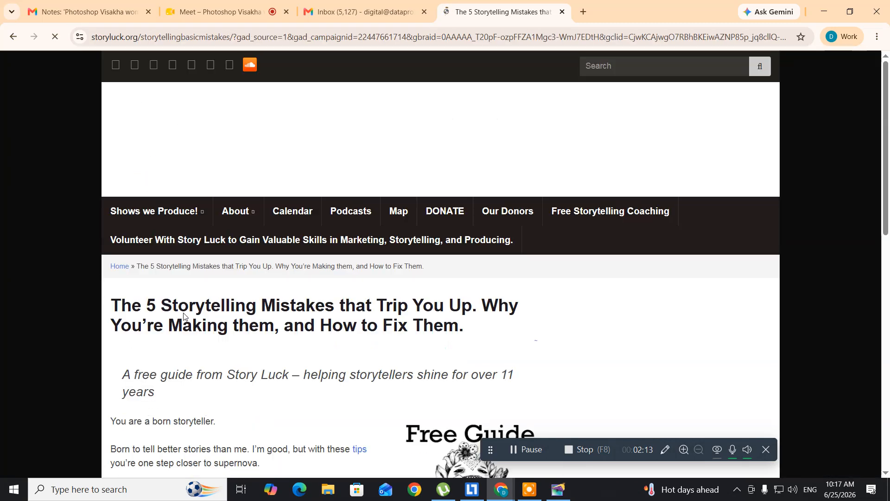
{"action": "scroll", "coordinate": [185, 317], "scroll_direction": "down", "scroll_amount": 1}
{"action": "scroll", "coordinate": [185, 317], "scroll_direction": "down", "scroll_amount": 5}
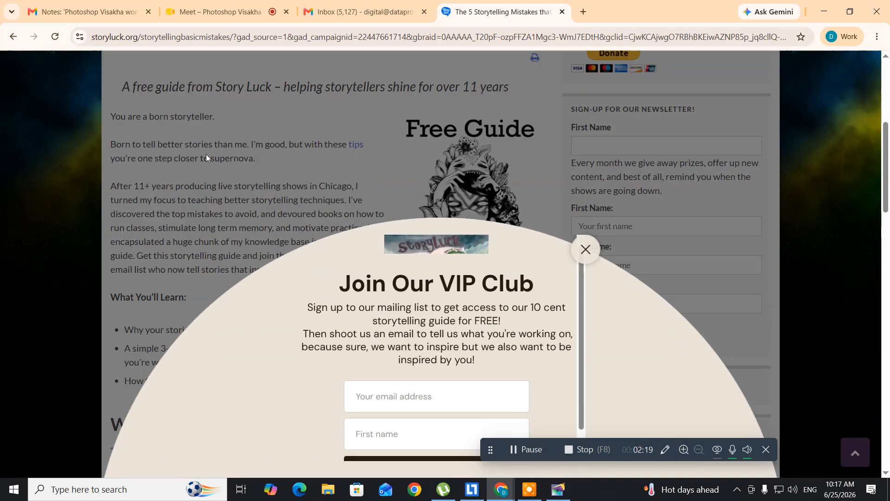
{"action": "left_click", "coordinate": [591, 250]}
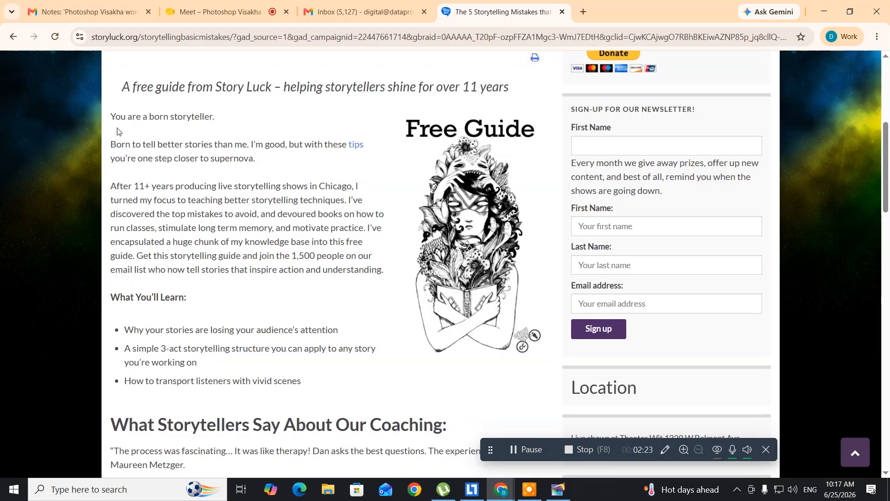
Copy the guide's text from "You are a born storyteller." through "inspire action and understanding.", close the page and return to Adobe PageMaker
{"action": "left_click", "coordinate": [110, 114]}
{"action": "left_click_drag", "start_coordinate": [110, 115], "coordinate": [383, 278]}
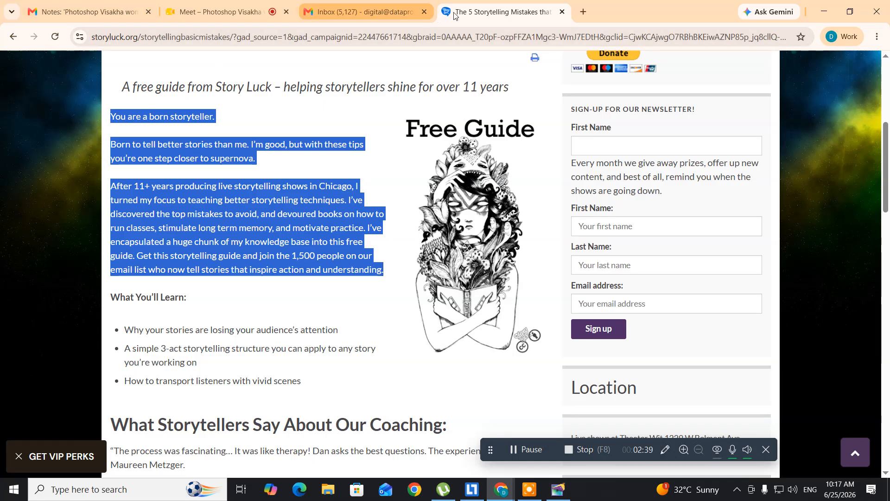
{"action": "left_click", "coordinate": [562, 13]}
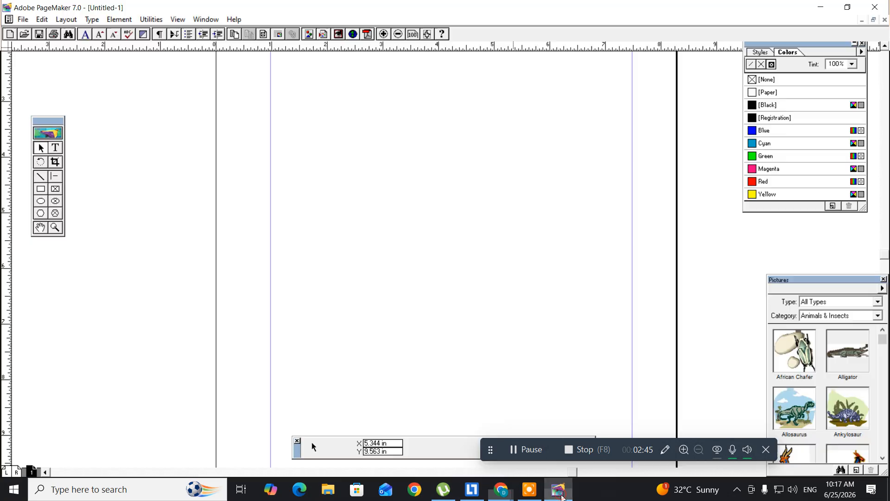
Paste the copied storytelling passage as a text block at the page's left margin in Adobe PageMaker
{"action": "left_click", "coordinate": [557, 489]}
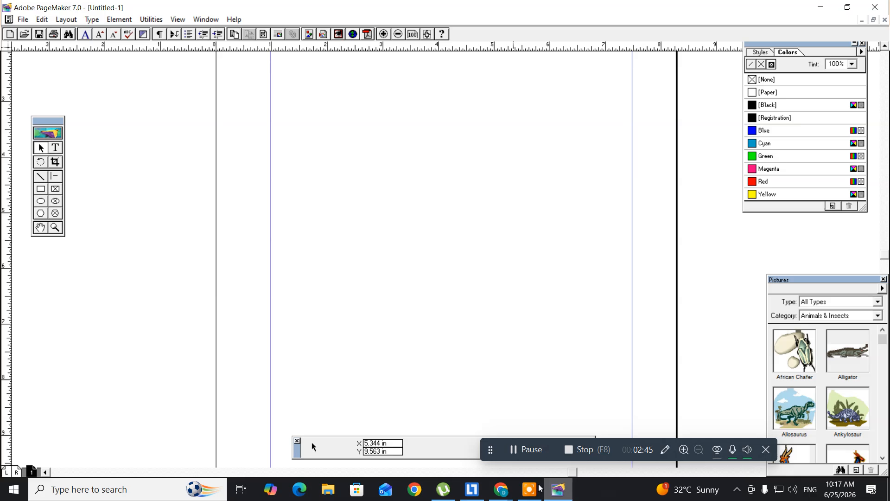
{"action": "left_click", "coordinate": [55, 147]}
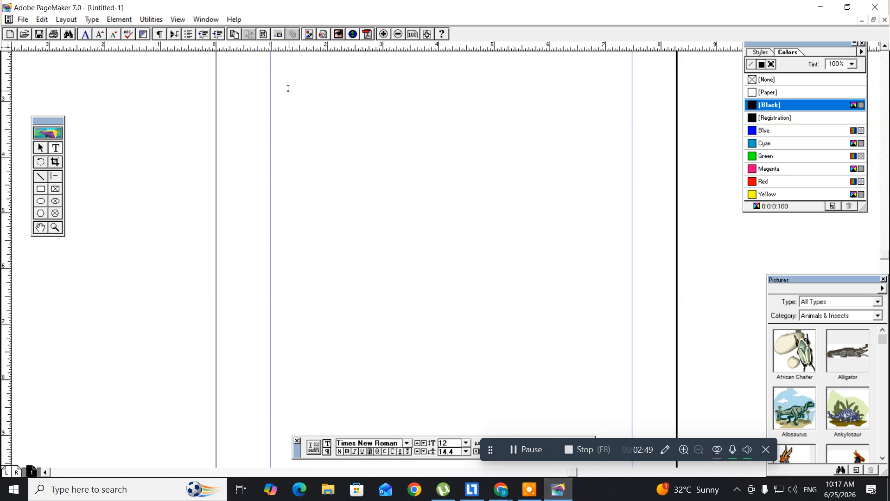
{"action": "left_click", "coordinate": [270, 87]}
{"action": "type", "text": "You are a born storyteller.  Born to tell better stories than me. I’m good, but with these tips you’re one step closer to super-nova.  After 11+ years producing live storytelling shows in Chicago, I turned my focus to teaching better storytelling techniques. I’ve discovered the top mistakes to avoid, and devoured books on how to run classes, stimulate long term memory, and motivate practice. I’ve encapsulated a huge chunk of my knowledge base into this free guide. Get this storytelling guide and join the 1,500 people on our email list who now tell stories that inspire action and understanding."}
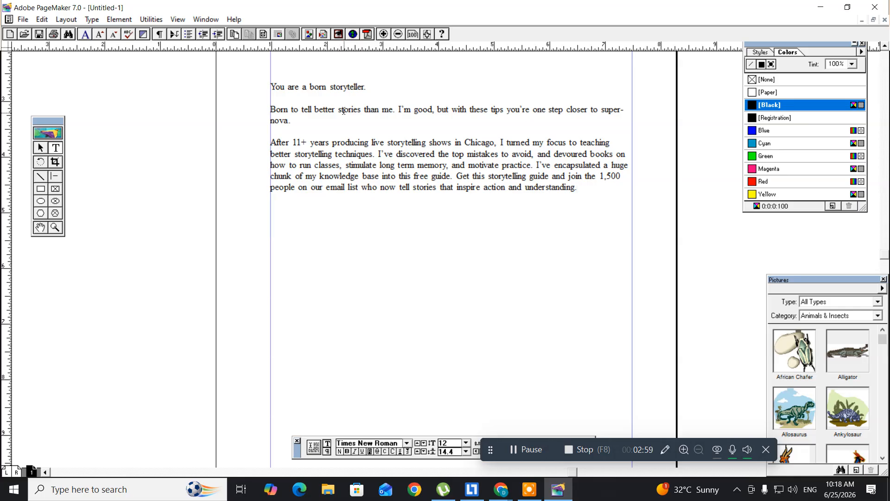
Set the font of the entire pasted passage to Arial
{"action": "key", "text": "ctrl+a"}
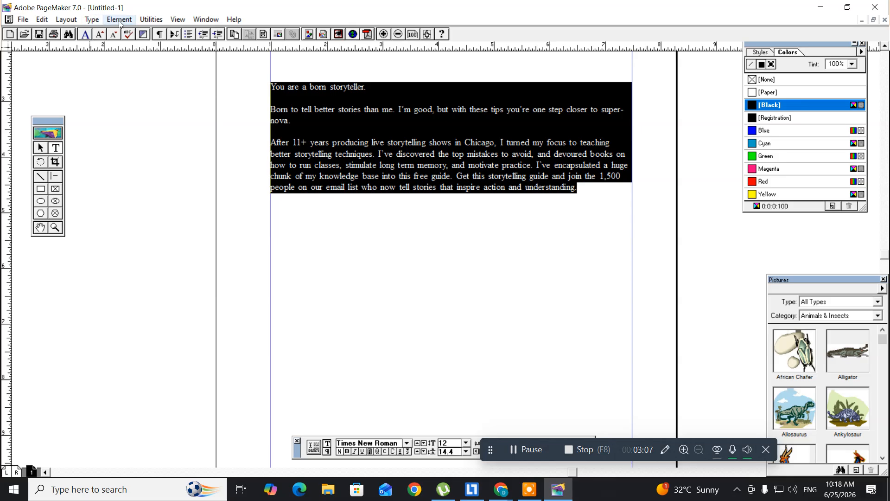
{"action": "left_click", "coordinate": [93, 21]}
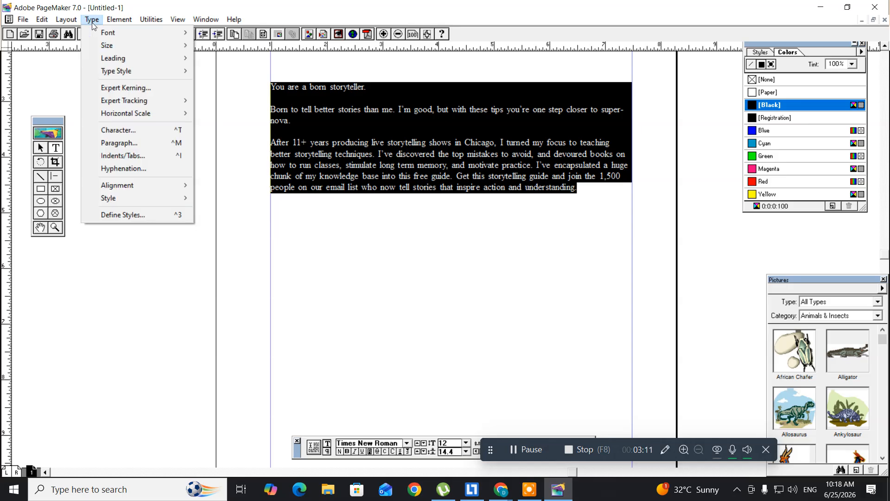
{"action": "mouse_move", "coordinate": [100, 32]}
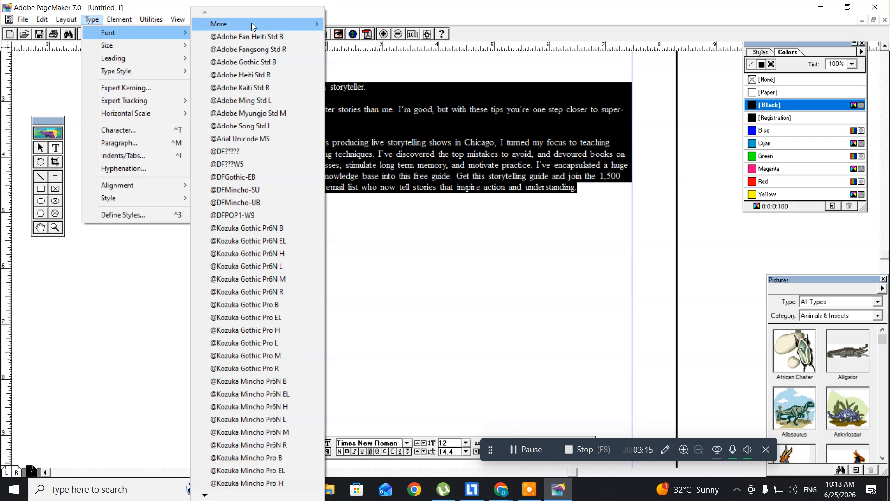
{"action": "mouse_move", "coordinate": [251, 24]}
{"action": "mouse_move", "coordinate": [372, 25]}
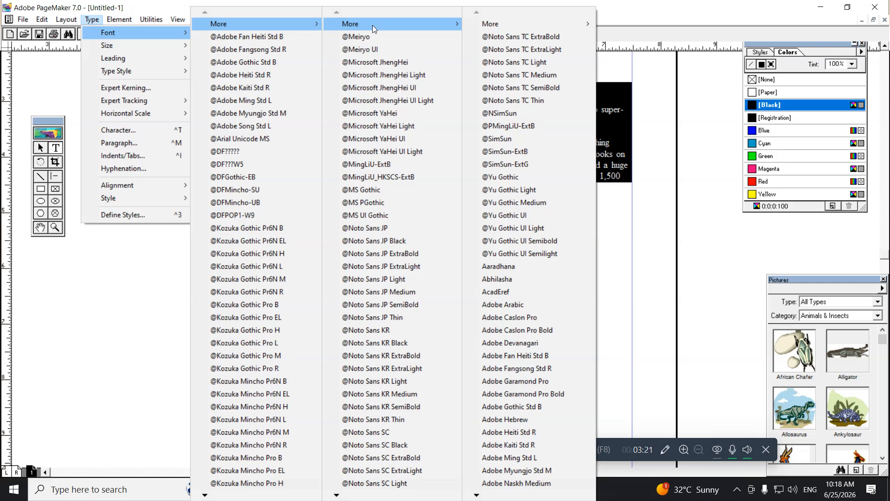
{"action": "mouse_move", "coordinate": [509, 21]}
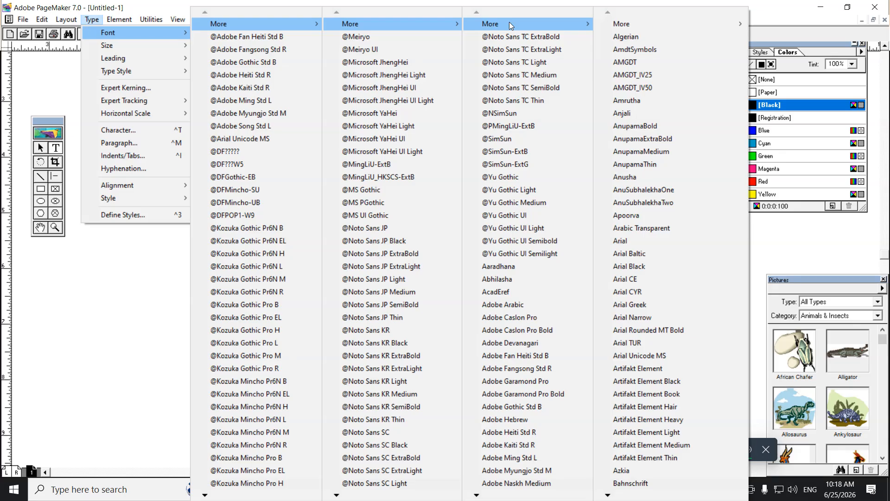
{"action": "left_click", "coordinate": [632, 242]}
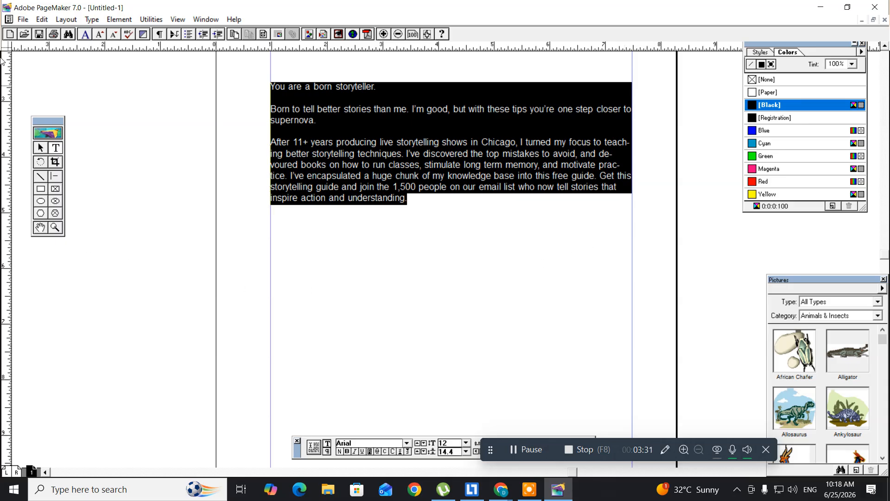
Set the size of the whole passage to 14 points
{"action": "left_click", "coordinate": [92, 20]}
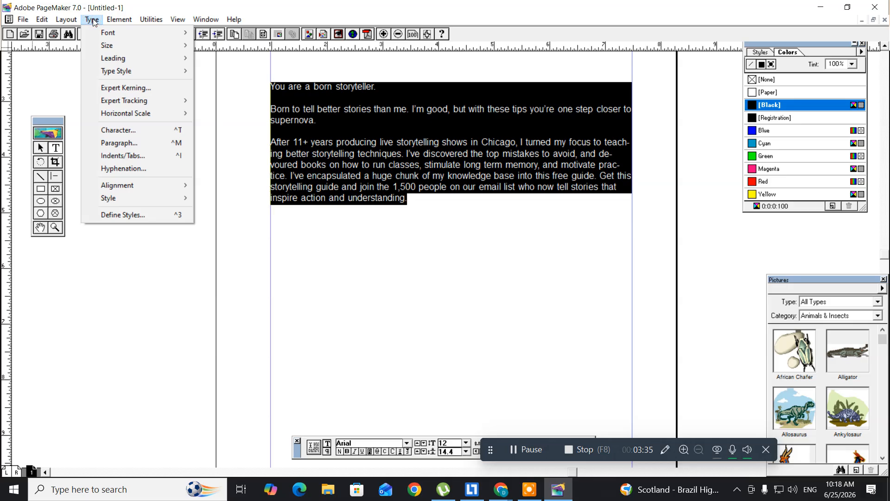
{"action": "mouse_move", "coordinate": [112, 45]}
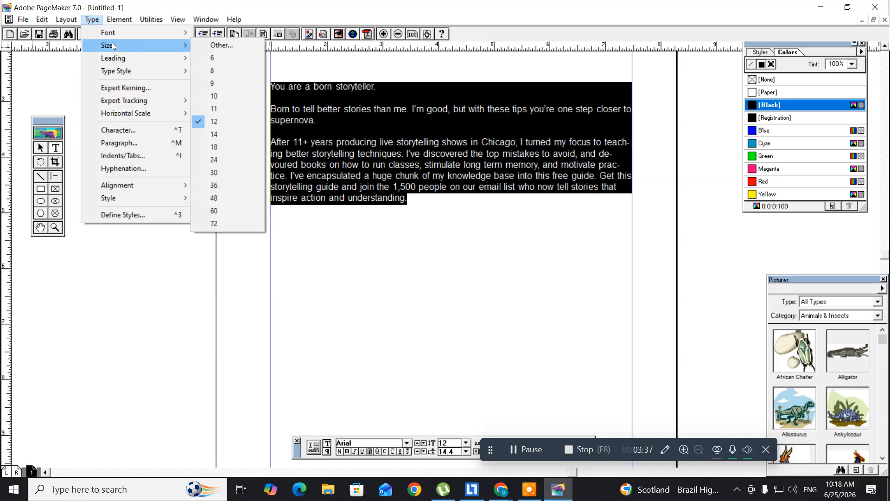
{"action": "left_click", "coordinate": [220, 137]}
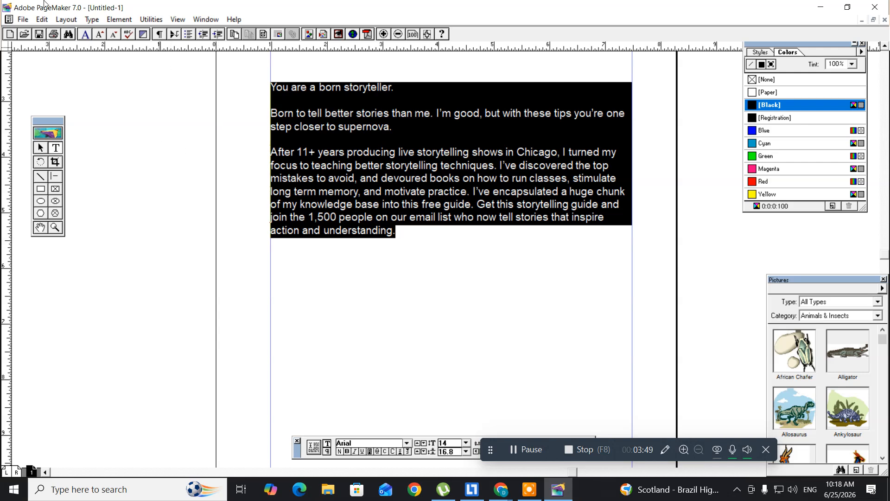
Try 14.5 leading on the whole passage, and settle on a leading of 14
{"action": "left_click", "coordinate": [92, 19]}
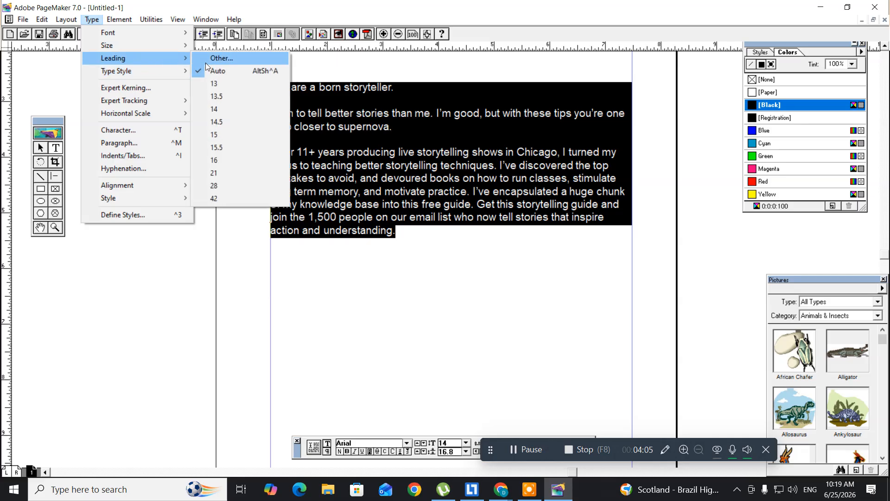
{"action": "left_click", "coordinate": [231, 118]}
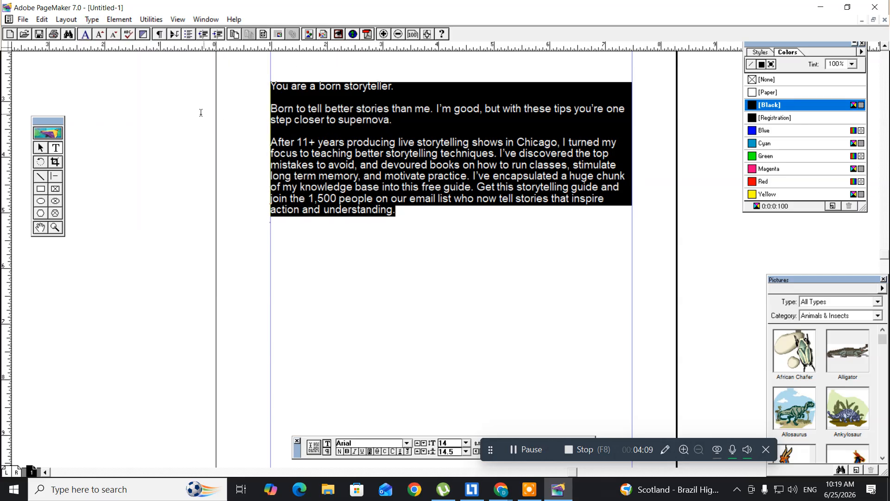
{"action": "left_click", "coordinate": [95, 21]}
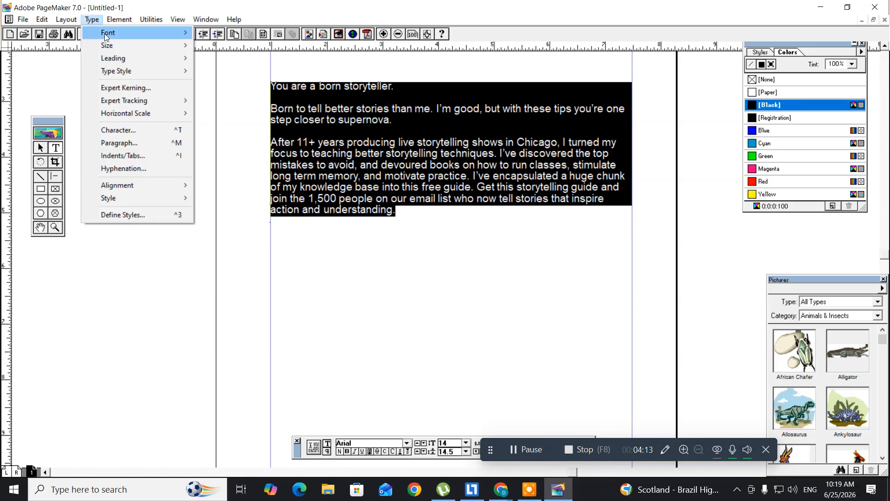
{"action": "mouse_move", "coordinate": [132, 59]}
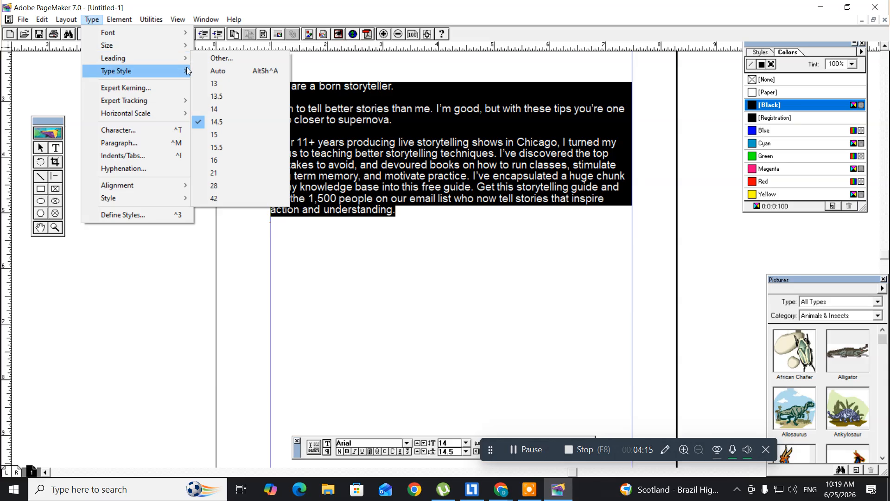
{"action": "left_click", "coordinate": [199, 104]}
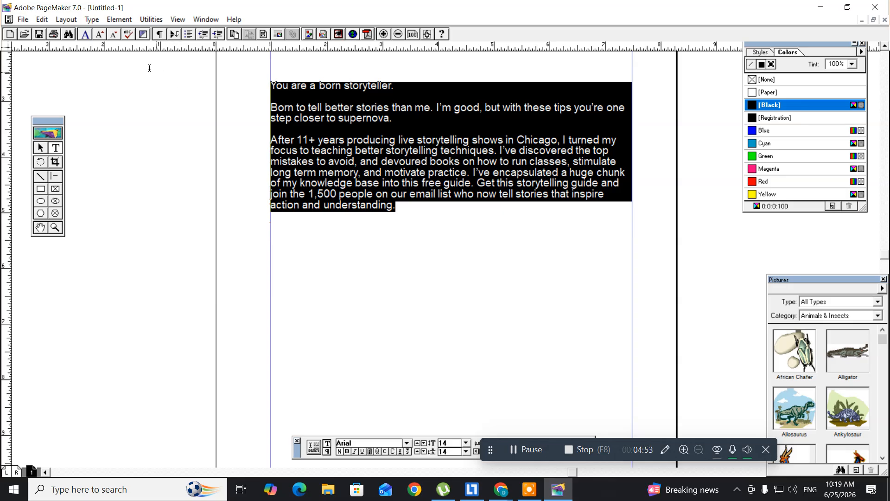
{"action": "left_click", "coordinate": [99, 21]}
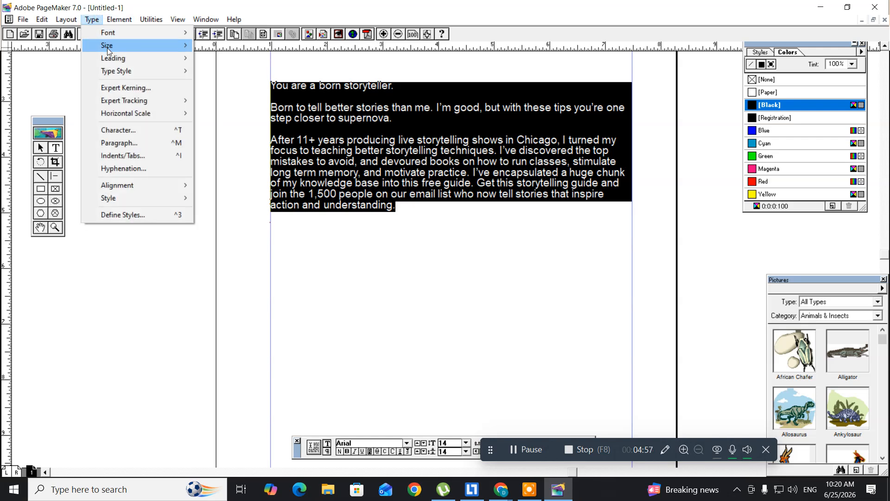
{"action": "mouse_move", "coordinate": [125, 72]}
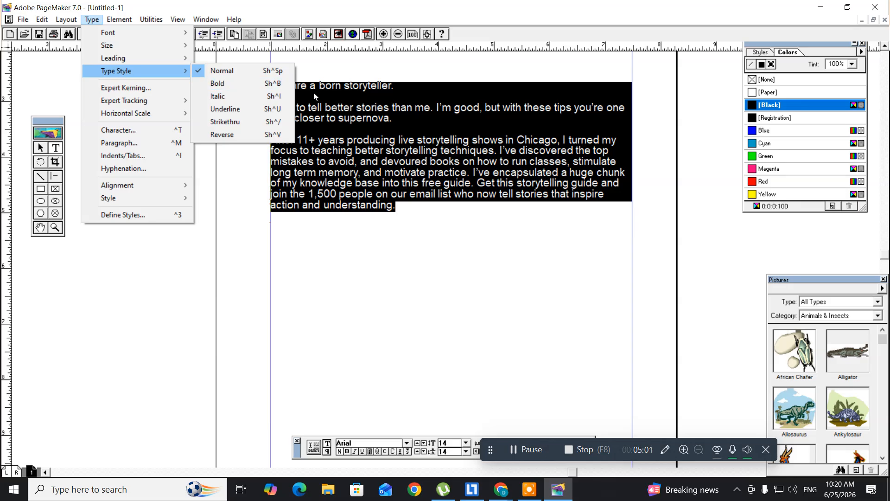
{"action": "left_click", "coordinate": [336, 98]}
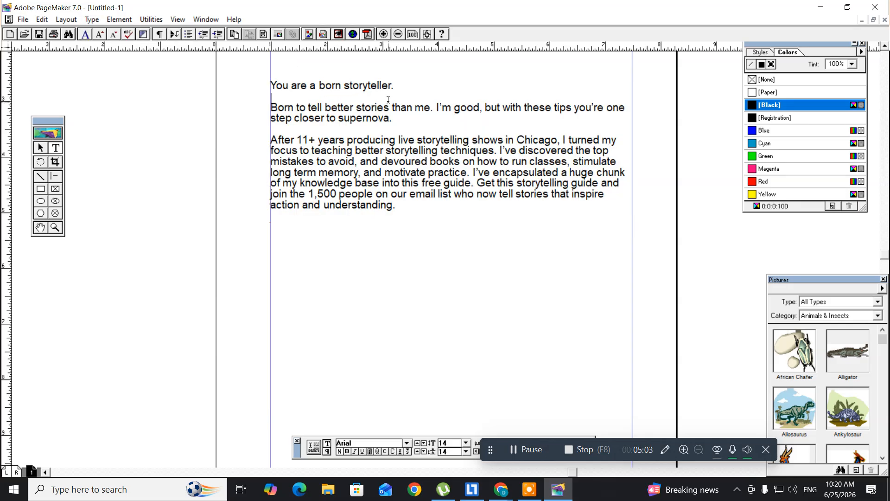
Make the opening line "You are a born storyteller." bold and deselect it
{"action": "left_click_drag", "start_coordinate": [395, 86], "coordinate": [265, 88]}
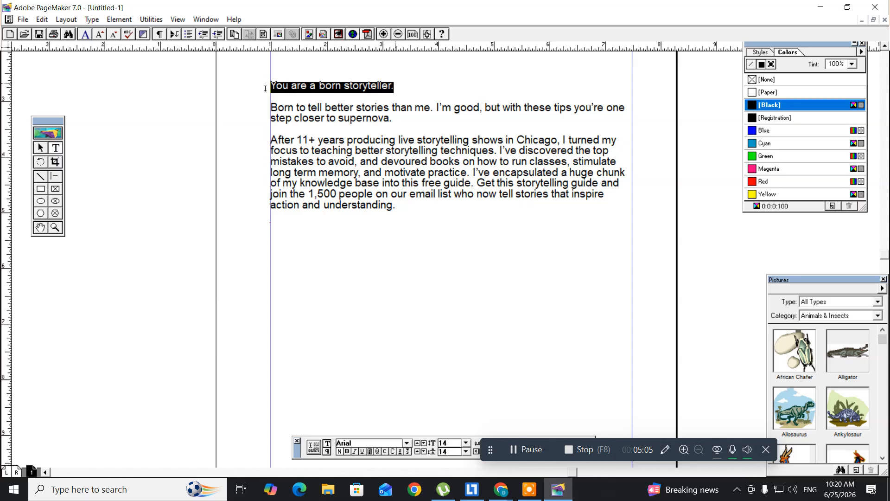
{"action": "left_click", "coordinate": [92, 20]}
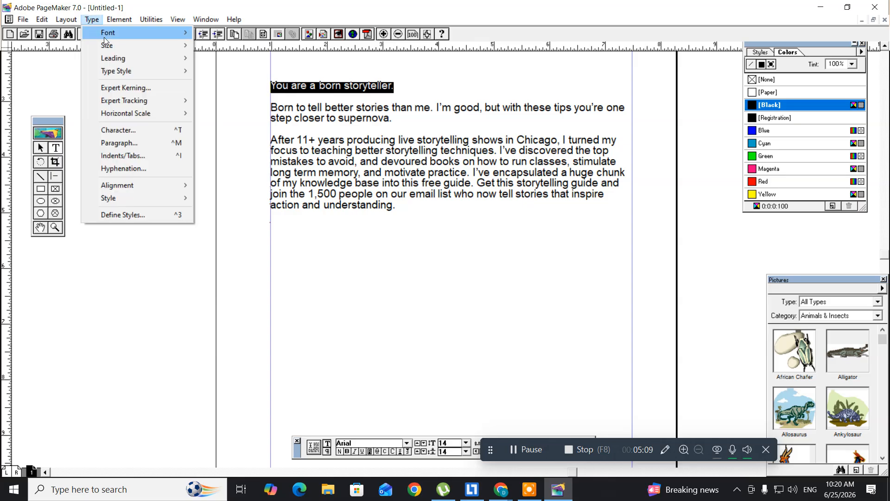
{"action": "mouse_move", "coordinate": [140, 69]}
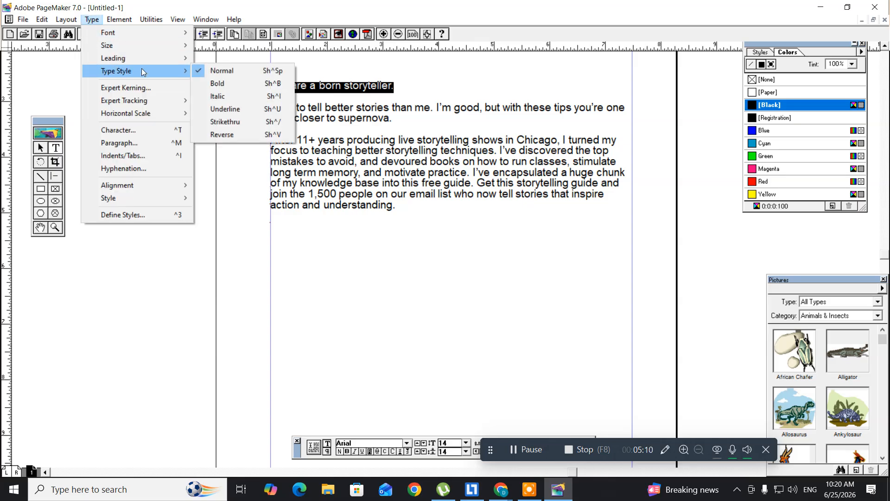
{"action": "left_click", "coordinate": [245, 83]}
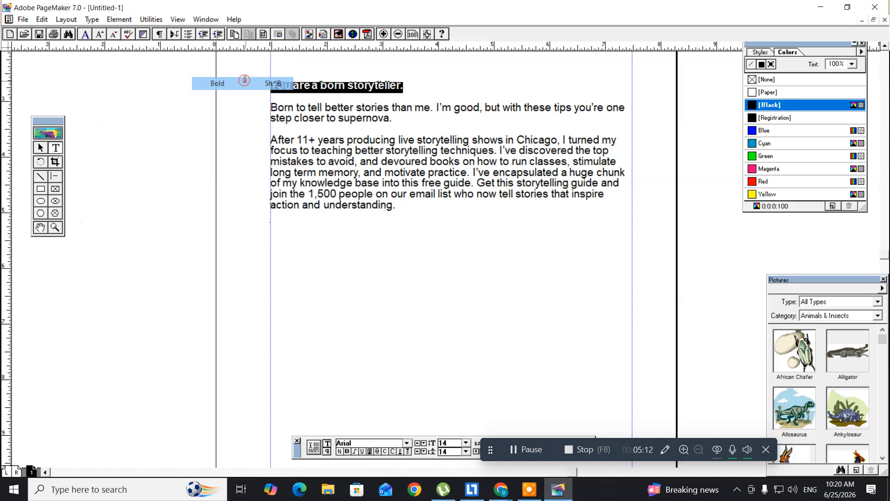
{"action": "left_click", "coordinate": [342, 122]}
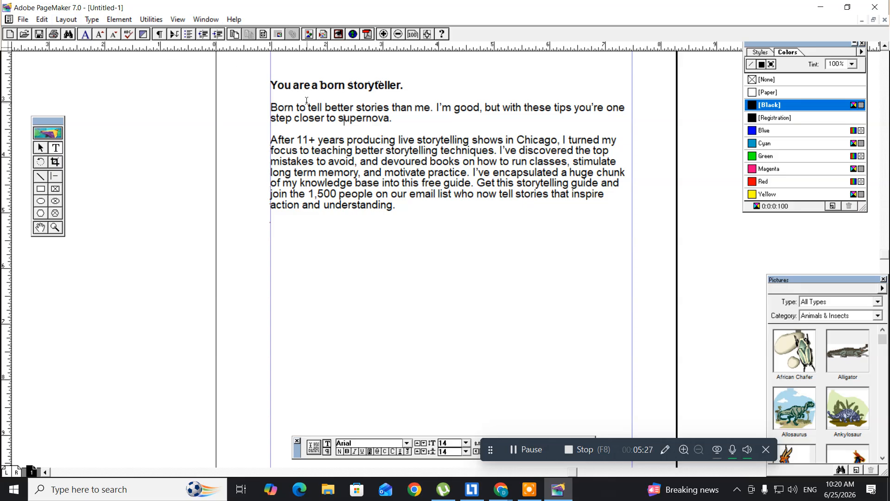
Try to apply Expert Kerning to the whole passage with kern strength 1.000 and the Text design class
{"action": "key", "text": "ctrl+a"}
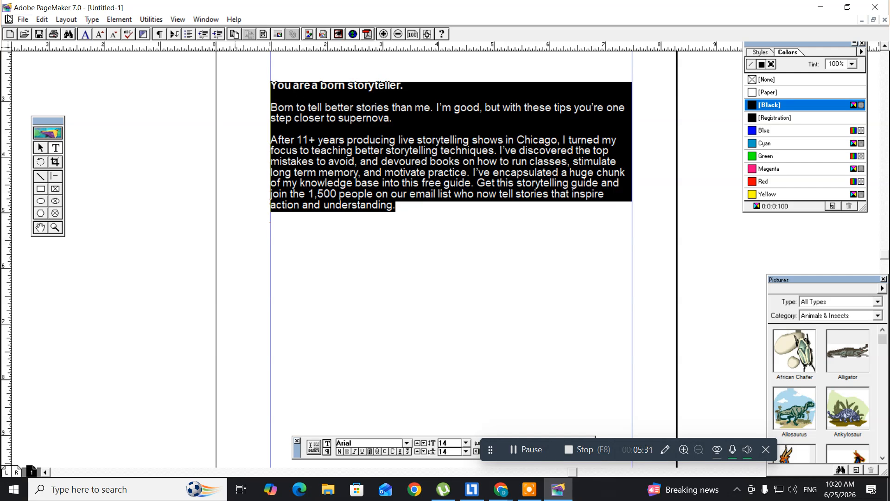
{"action": "left_click", "coordinate": [92, 20]}
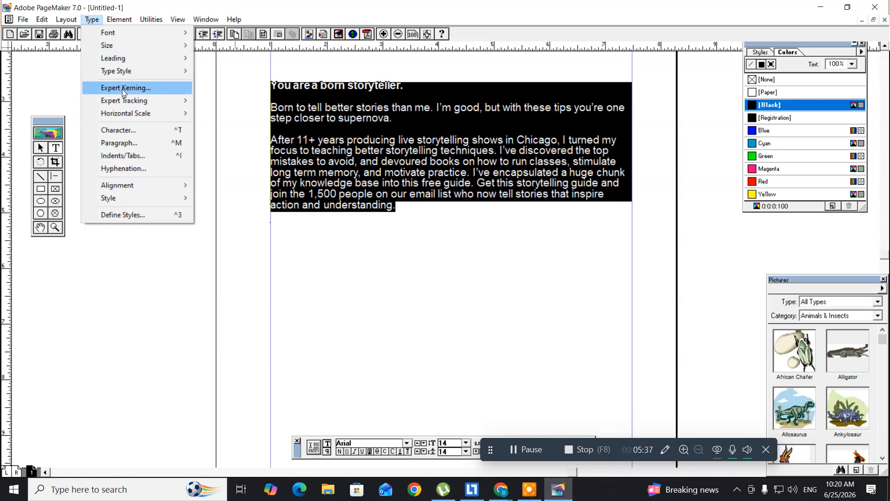
{"action": "left_click", "coordinate": [150, 88]}
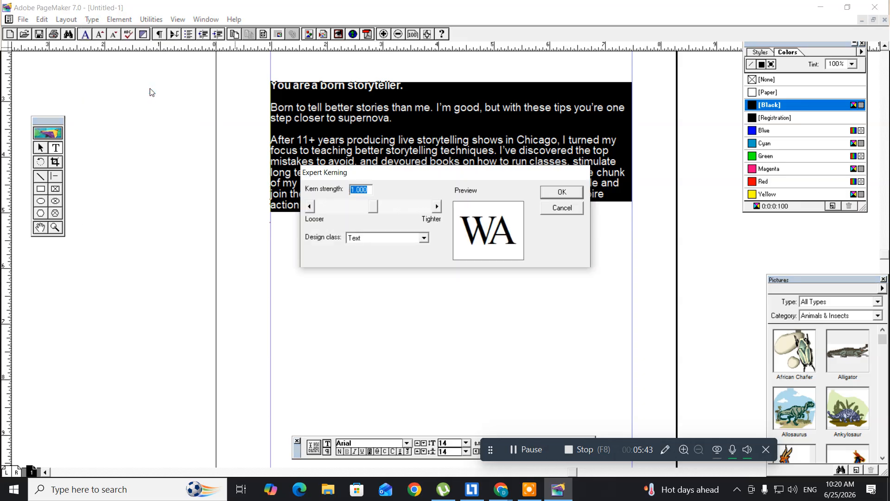
{"action": "left_click", "coordinate": [551, 198]}
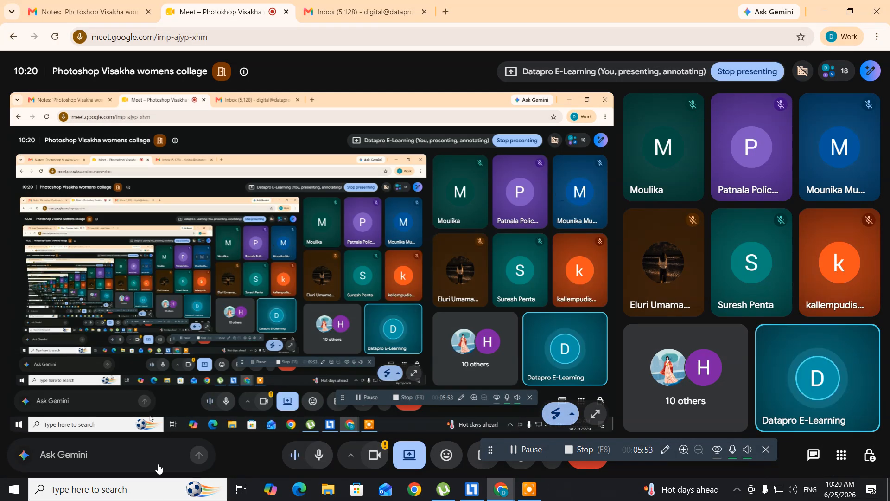
Relaunch Adobe PageMaker 7.0 through a Windows search for "page" and dismiss the Templates window
{"action": "left_click", "coordinate": [97, 489]}
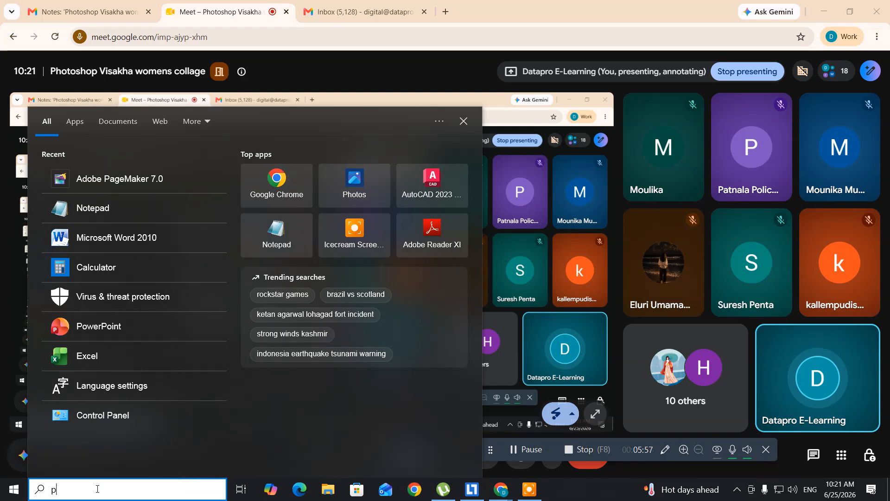
{"action": "type", "text": "page"}
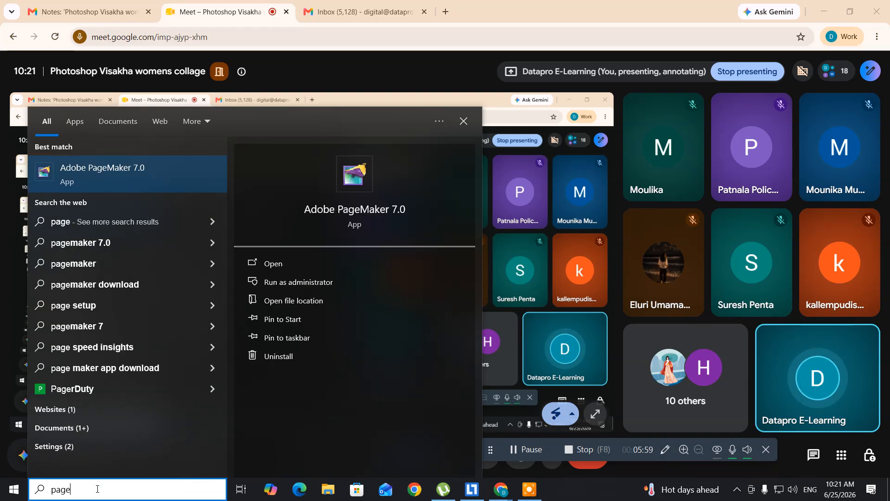
{"action": "key", "text": "Return"}
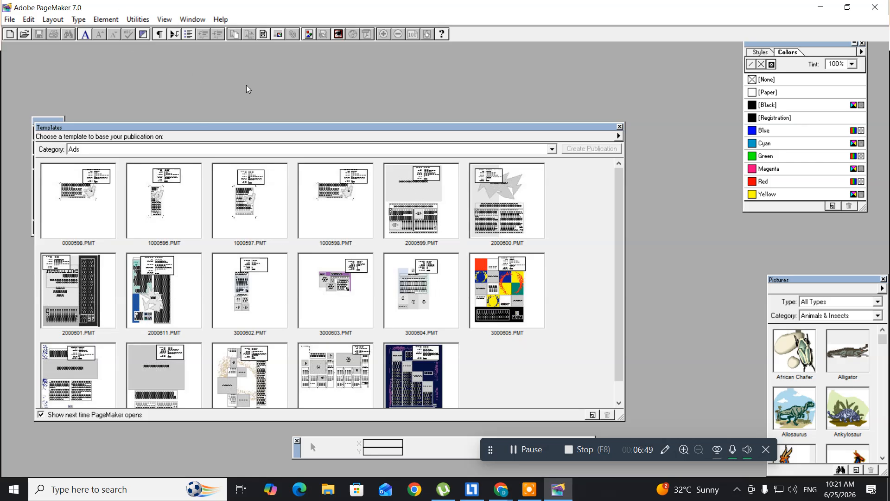
{"action": "left_click", "coordinate": [620, 127]}
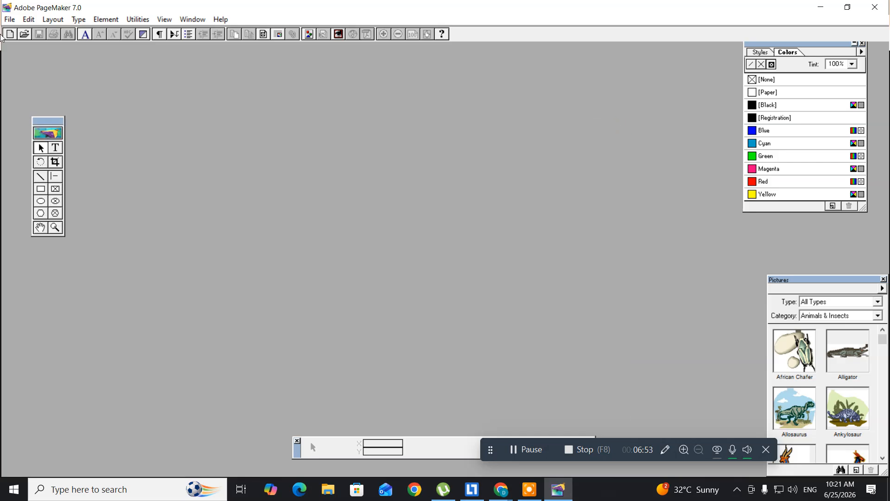
Create a new publication with A4 page size, keeping the other document setup options at their defaults
{"action": "left_click", "coordinate": [9, 19]}
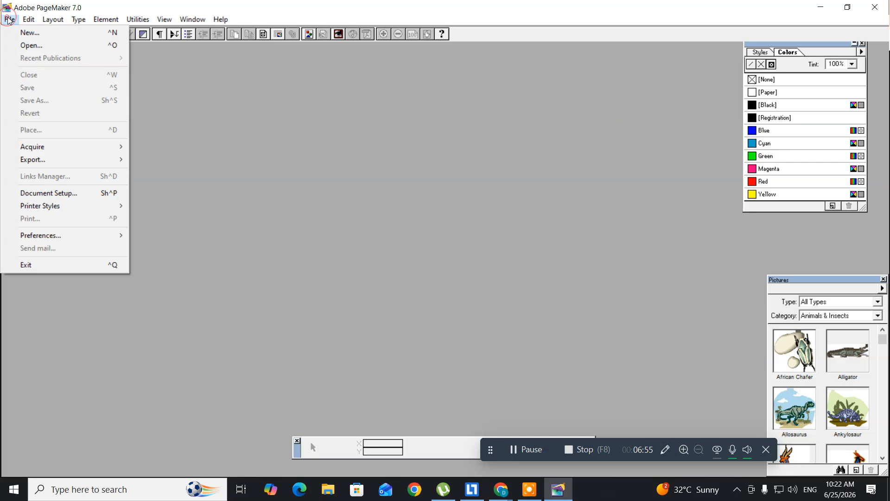
{"action": "left_click", "coordinate": [14, 34]}
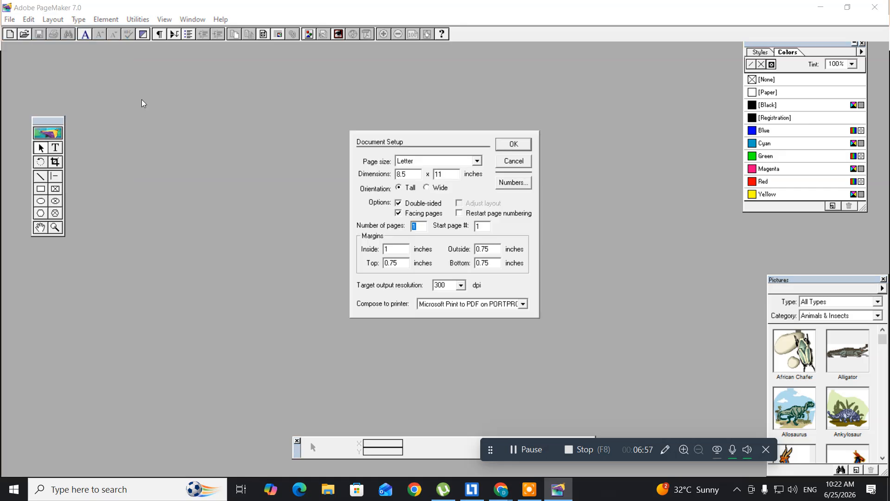
{"action": "left_click", "coordinate": [419, 161]}
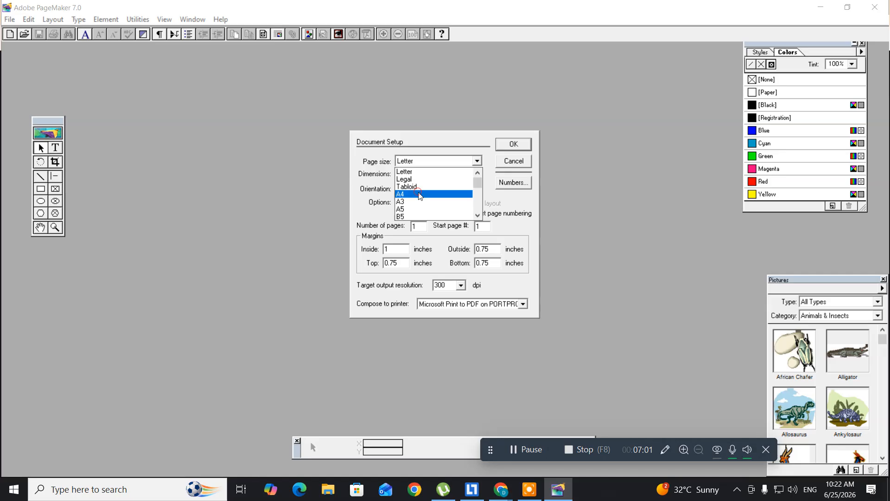
{"action": "left_click", "coordinate": [421, 195]}
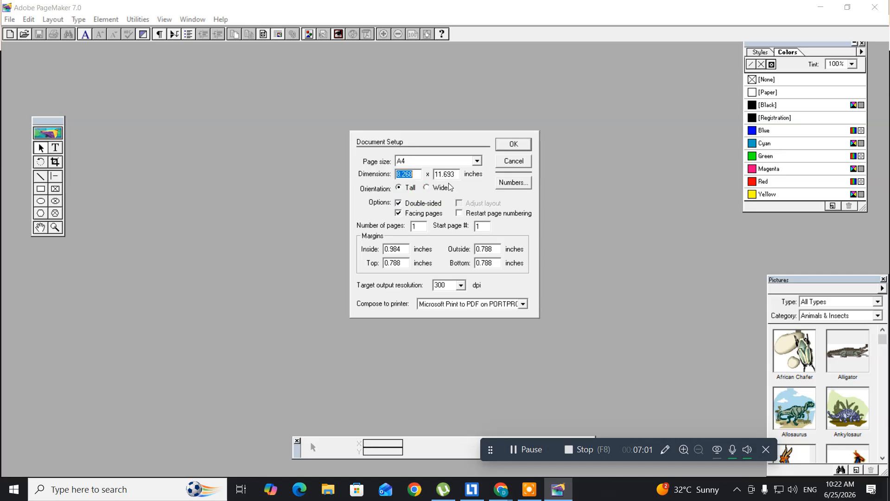
{"action": "left_click", "coordinate": [507, 152]}
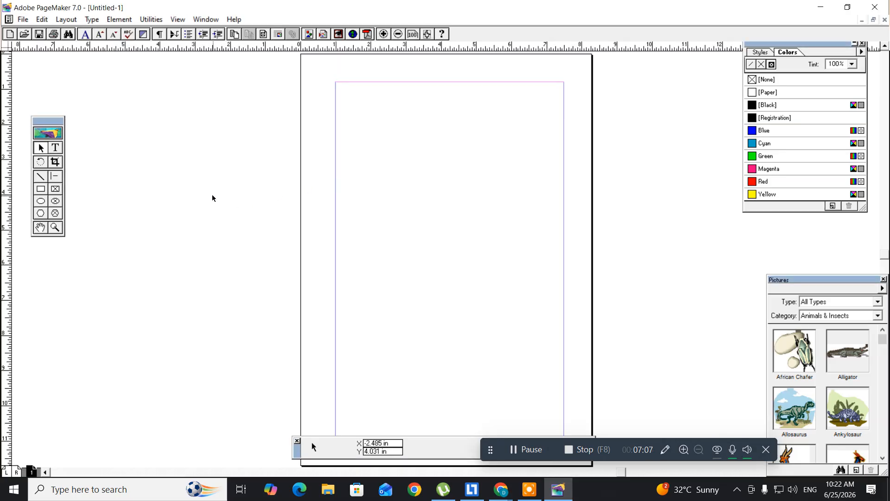
Insert the storytelling passage beginning "You are a born storyteller." at the page's left margin, viewed at actual size
{"action": "key", "text": "ctrl+1"}
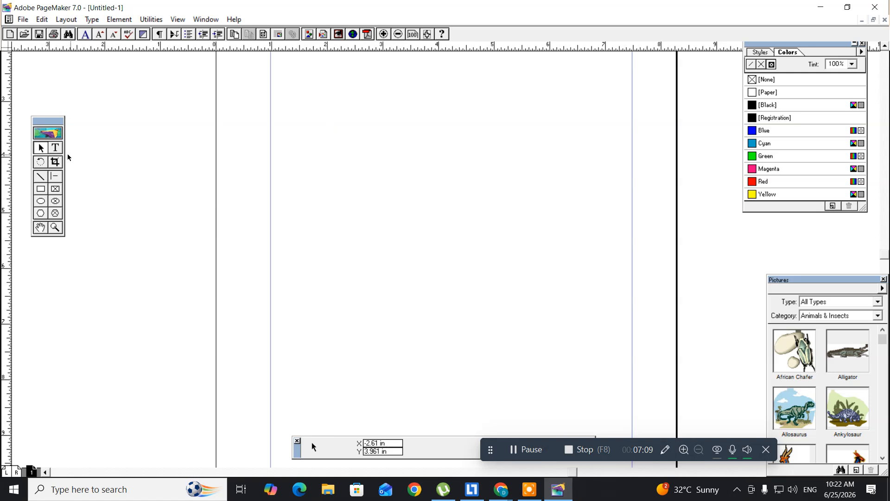
{"action": "left_click", "coordinate": [56, 148]}
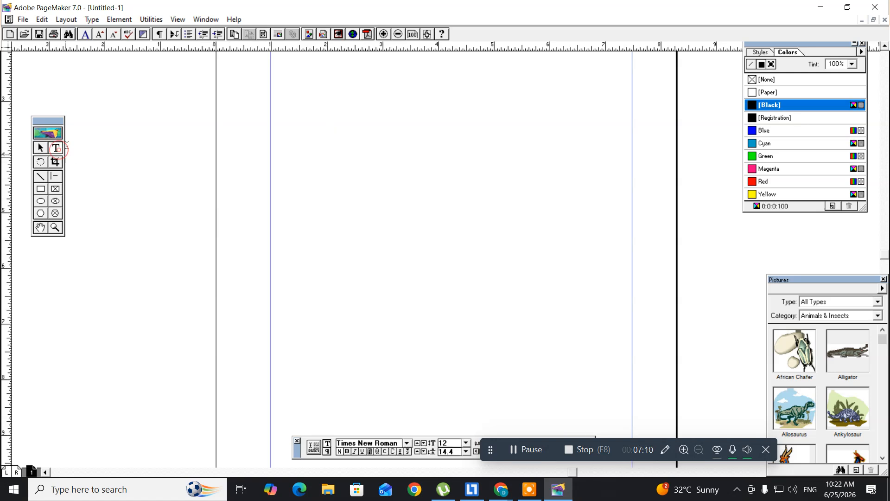
{"action": "left_click", "coordinate": [276, 130]}
{"action": "type", "text": "You are a born storyteller.  Born to tell better stories than me. I’m good, but with these tips you’re one step closer to super-nova.  After 11+ years producing live storytelling shows in Chicago, I turned my focus to teaching better storytelling techniques. I’ve discovered the top mistakes to avoid, and devoured books on how to run classes, stimulate long term memory, and motivate practice. I’ve encapsulated a huge chunk of my knowledge base into this free guide. Get this storytelling guide and join the 1,500 people on our email list who now tell stories that inspire action and understanding."}
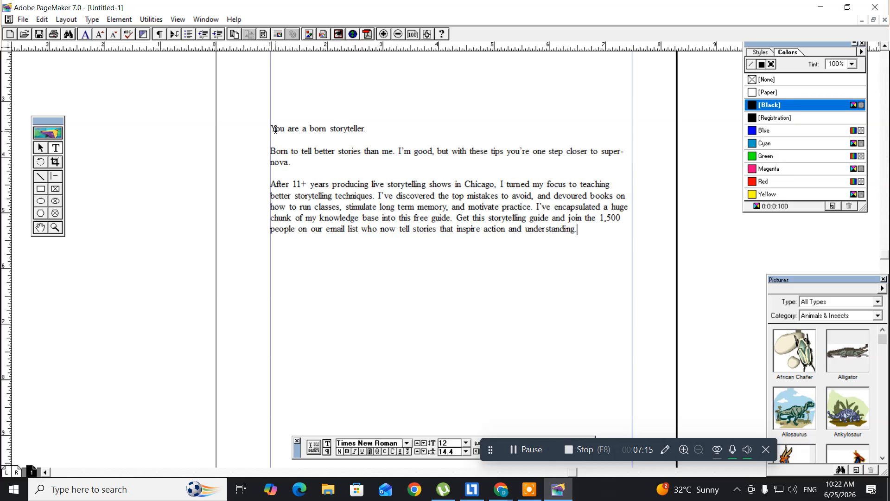
Select the whole passage and set its Expert Tracking to Very Tight
{"action": "key", "text": "ctrl+a"}
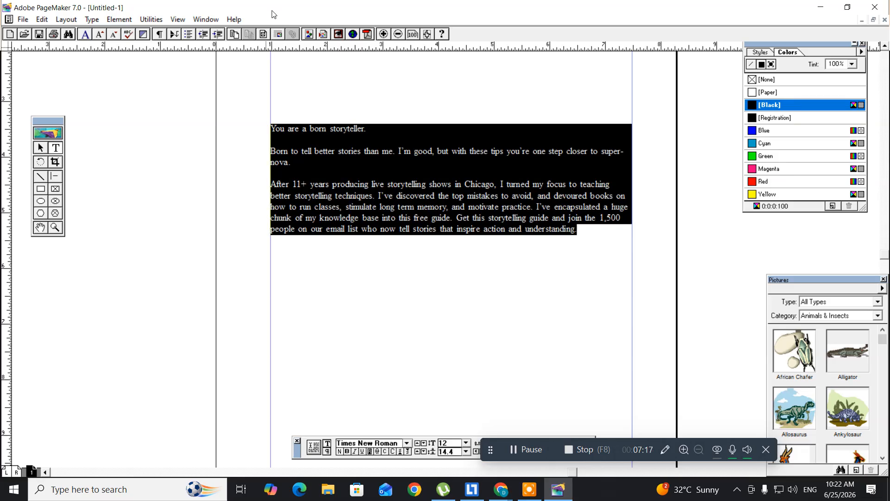
{"action": "left_click", "coordinate": [93, 21]}
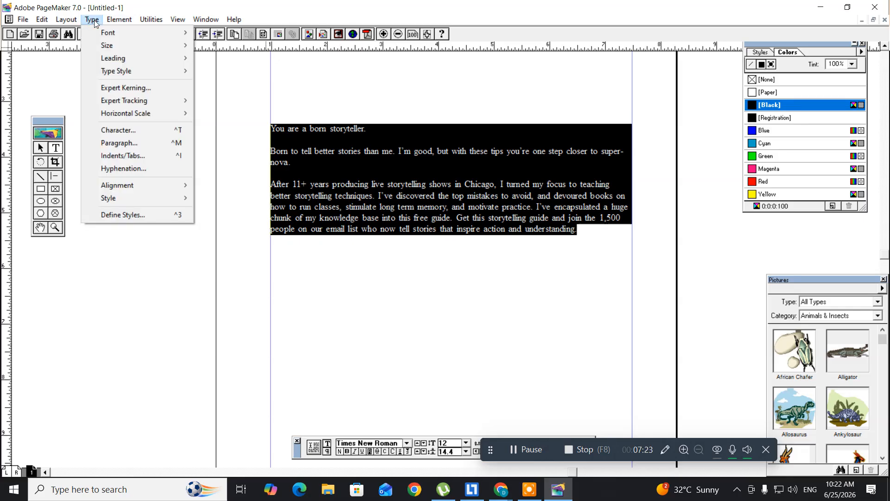
{"action": "mouse_move", "coordinate": [116, 113]}
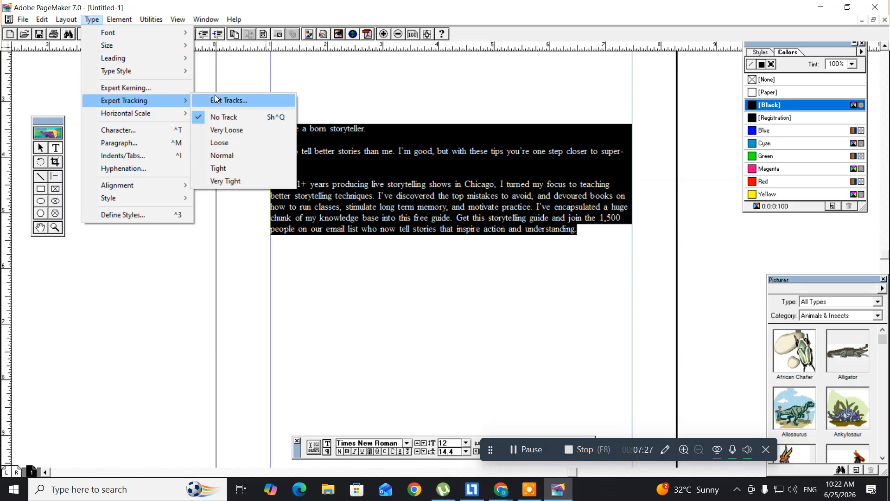
{"action": "left_click", "coordinate": [267, 186]}
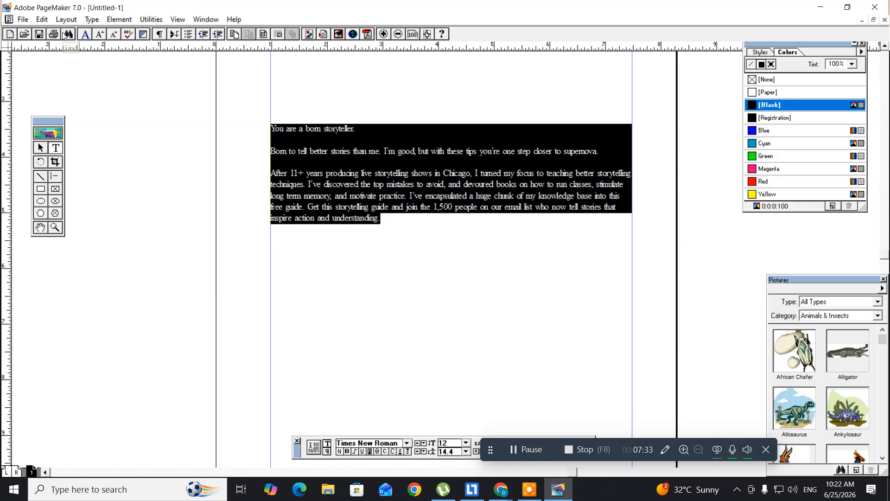
Set the horizontal scale of the whole passage to 110%
{"action": "left_click", "coordinate": [92, 21]}
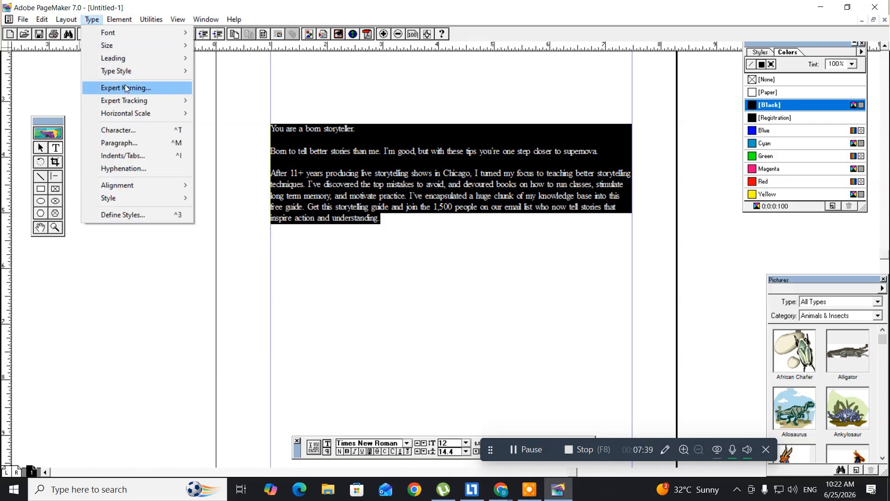
{"action": "mouse_move", "coordinate": [129, 111]}
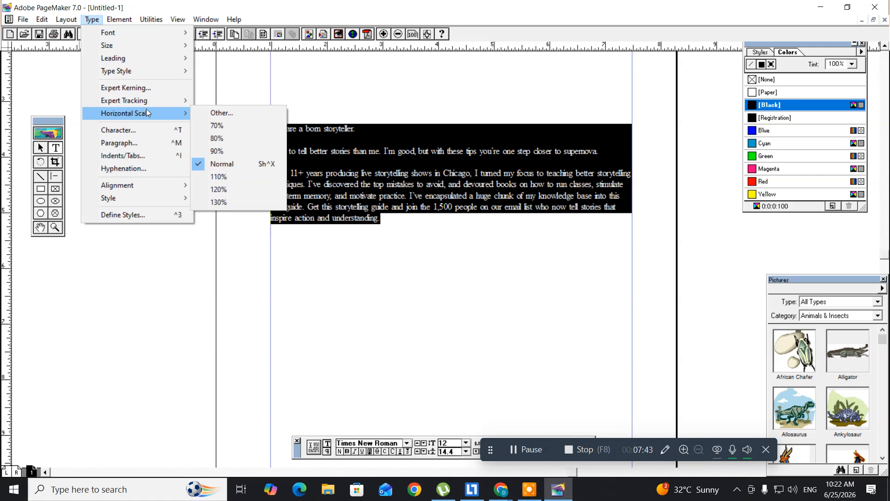
{"action": "left_click", "coordinate": [216, 177]}
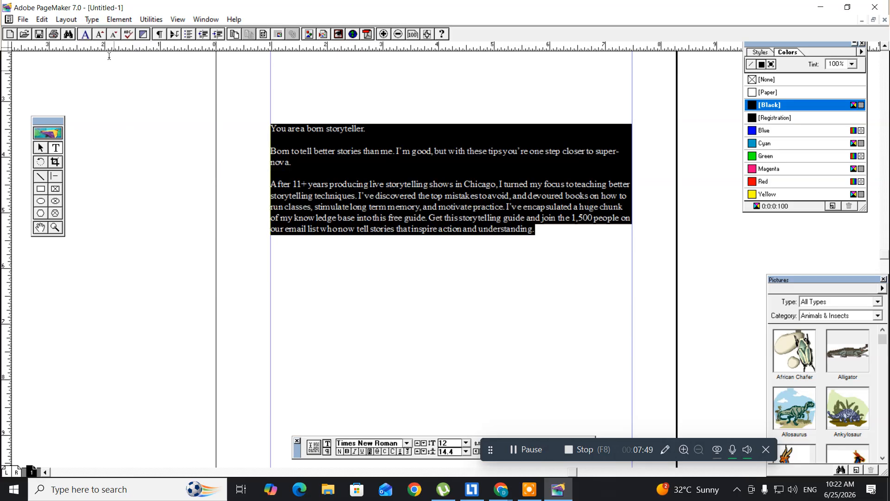
Set the passage's character specifications to size 14 points and color Red, and deselect the text
{"action": "left_click", "coordinate": [92, 21]}
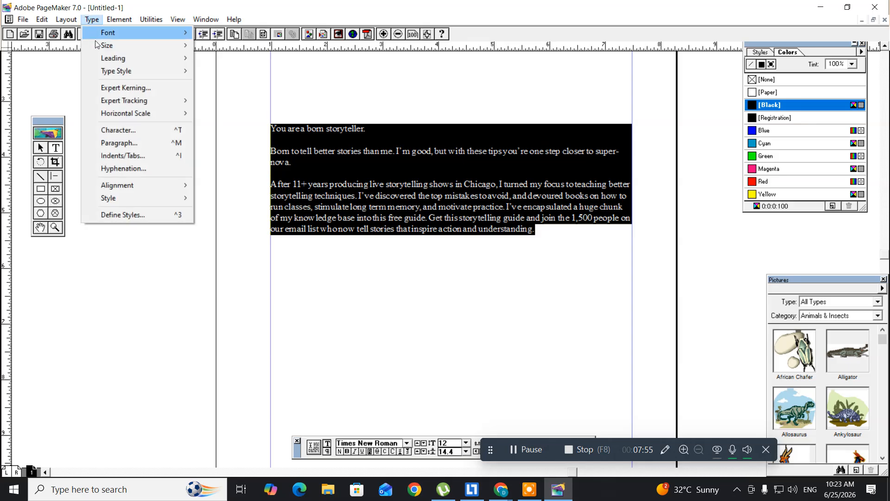
{"action": "mouse_move", "coordinate": [105, 98]}
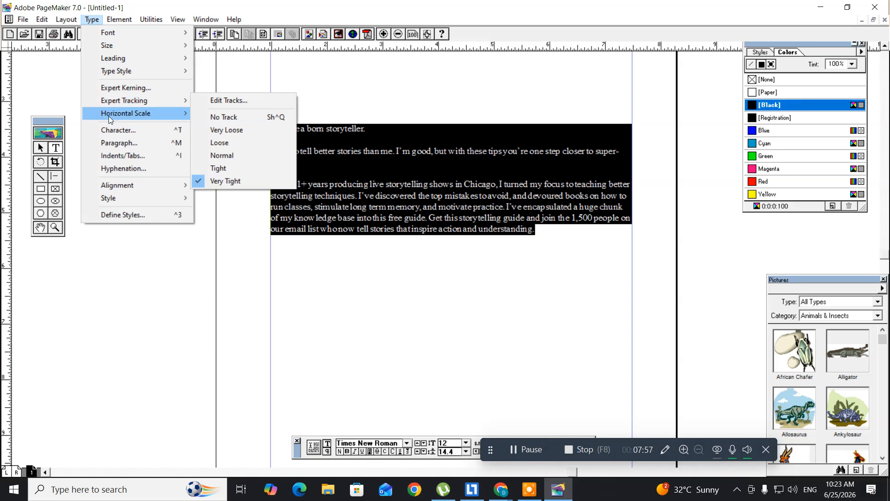
{"action": "left_click", "coordinate": [113, 130]}
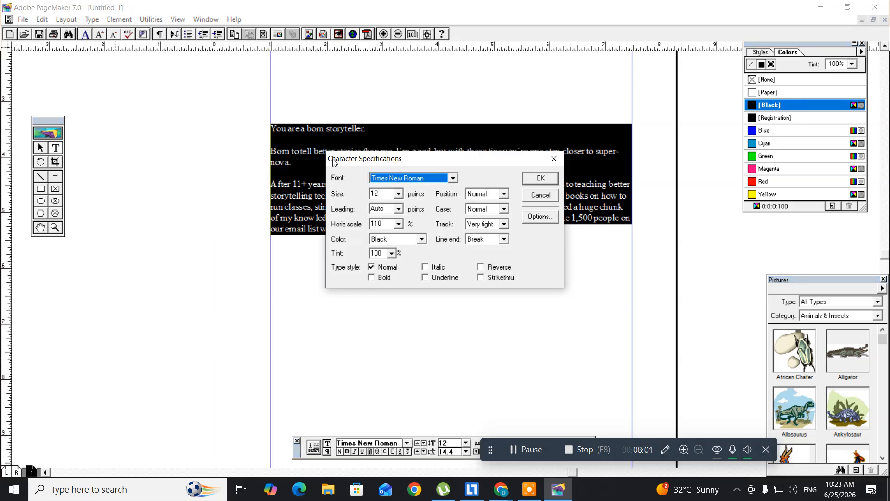
{"action": "left_click_drag", "start_coordinate": [332, 164], "coordinate": [45, 263]}
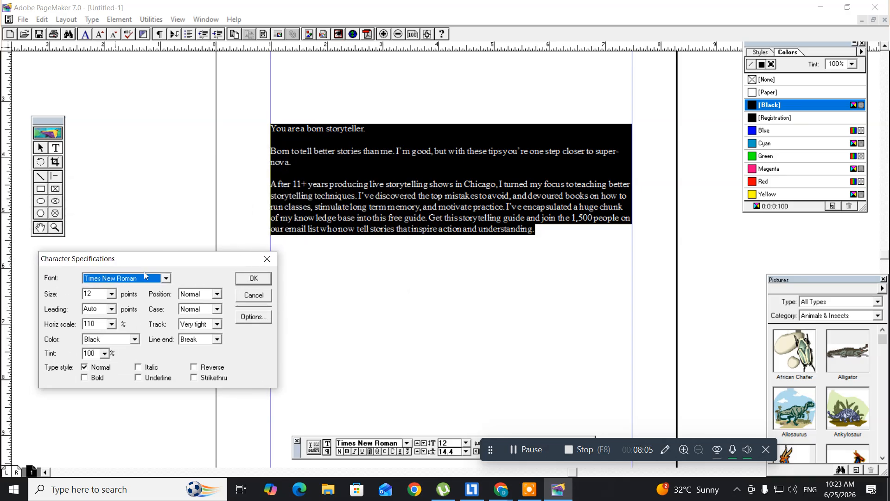
{"action": "left_click", "coordinate": [145, 278]}
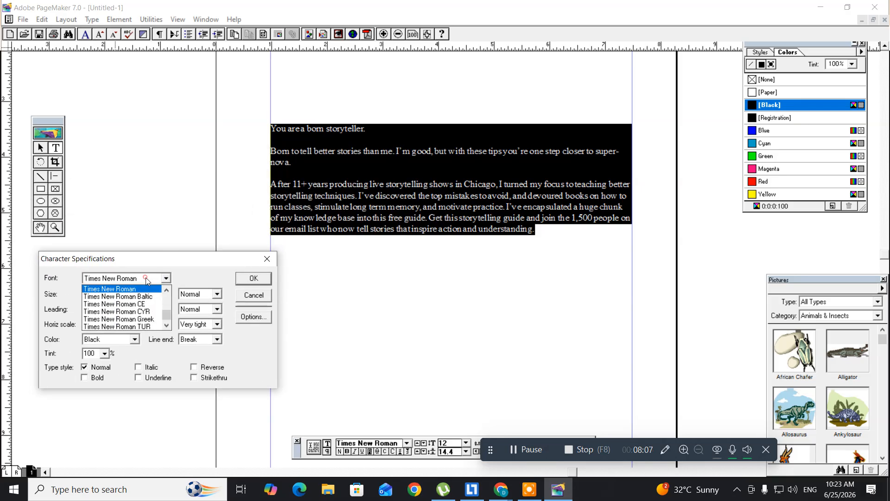
{"action": "left_click", "coordinate": [145, 277]}
{"action": "key", "text": "Tab"}
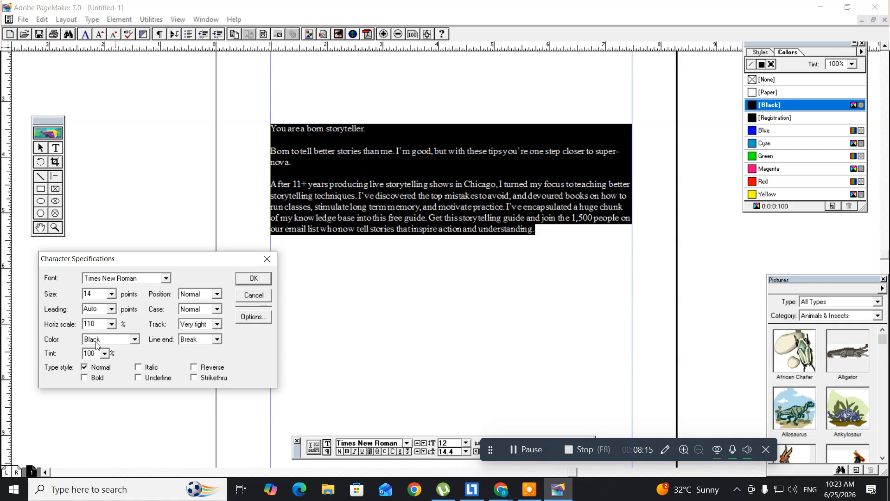
{"action": "left_click", "coordinate": [118, 341]}
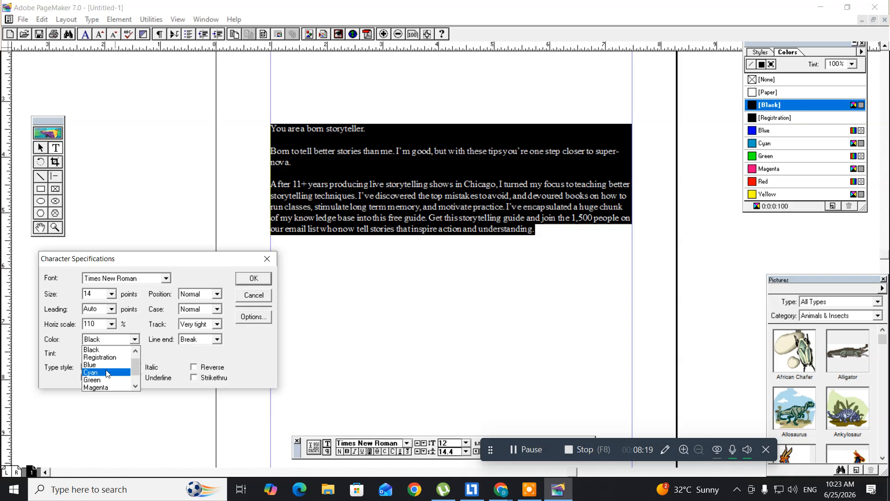
{"action": "scroll", "coordinate": [108, 374], "scroll_direction": "down", "scroll_amount": 1}
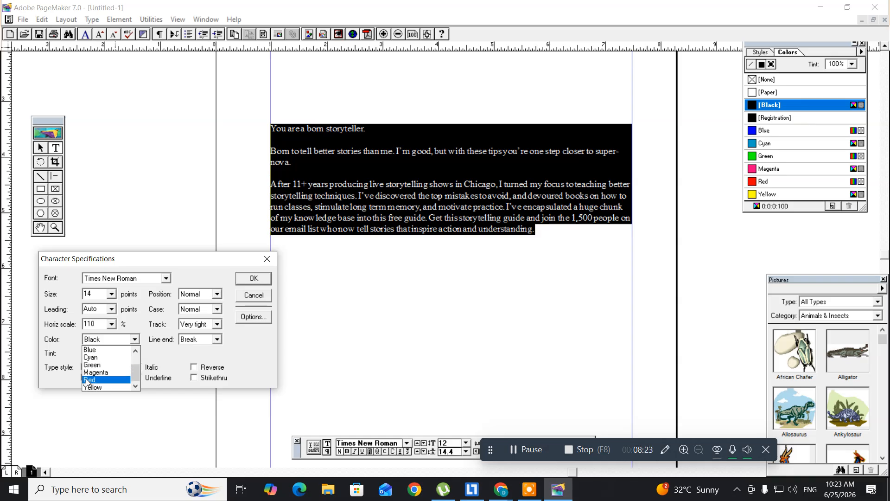
{"action": "left_click", "coordinate": [85, 378]}
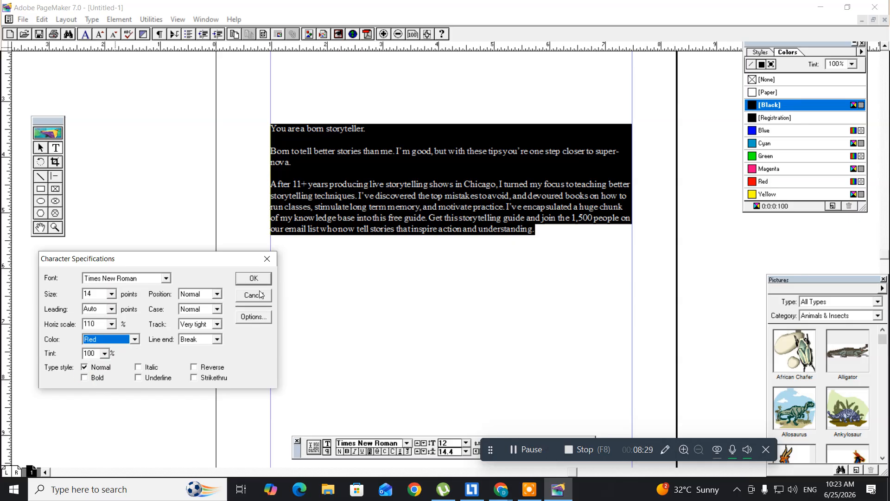
{"action": "left_click", "coordinate": [246, 281]}
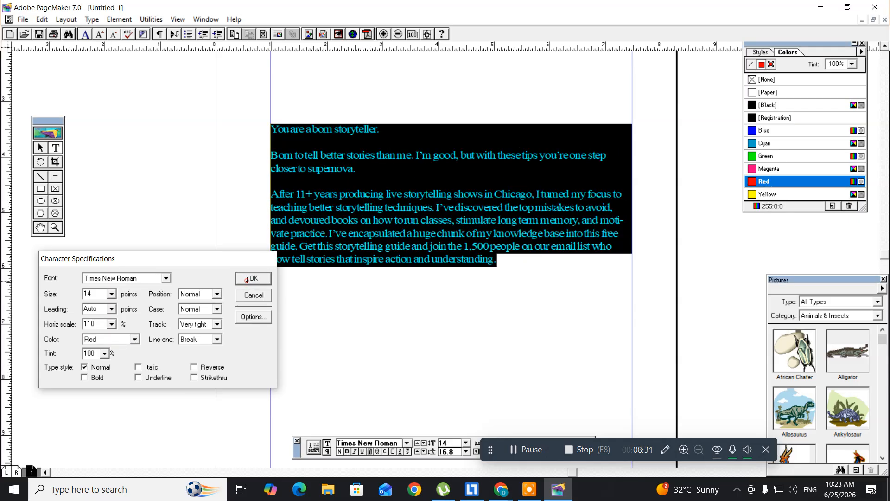
{"action": "left_click", "coordinate": [333, 264]}
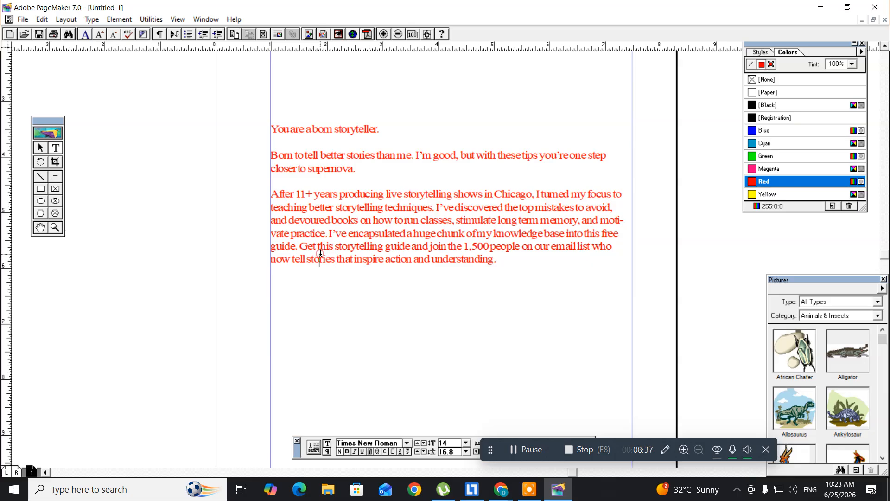
Select the whole passage and set its alignment to Center in the paragraph specifications
{"action": "key", "text": "ctrl+a"}
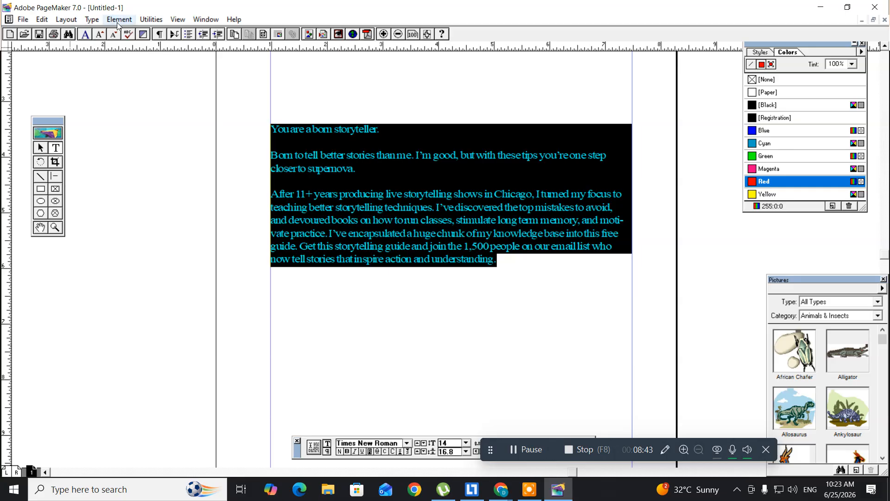
{"action": "left_click", "coordinate": [91, 20]}
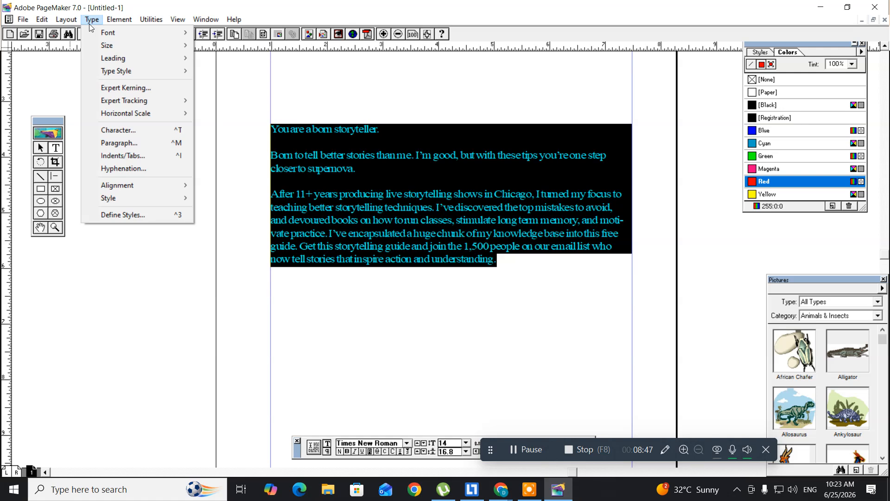
{"action": "mouse_move", "coordinate": [144, 103]}
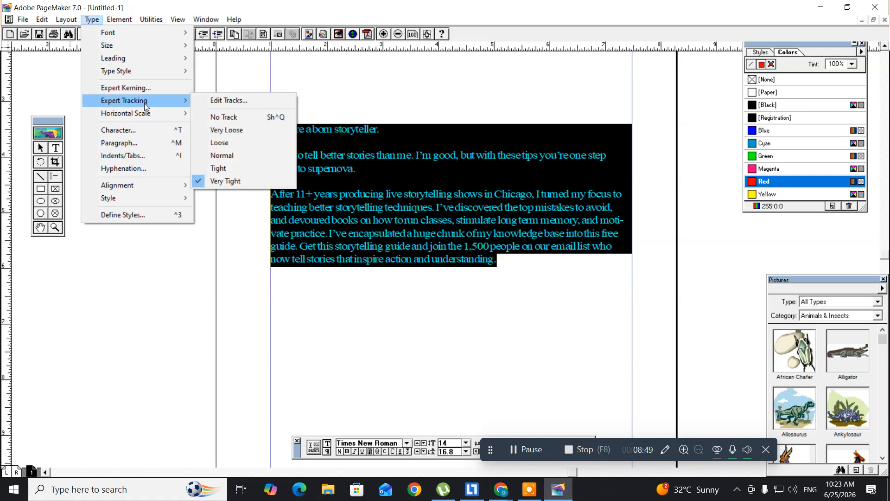
{"action": "left_click", "coordinate": [143, 148]}
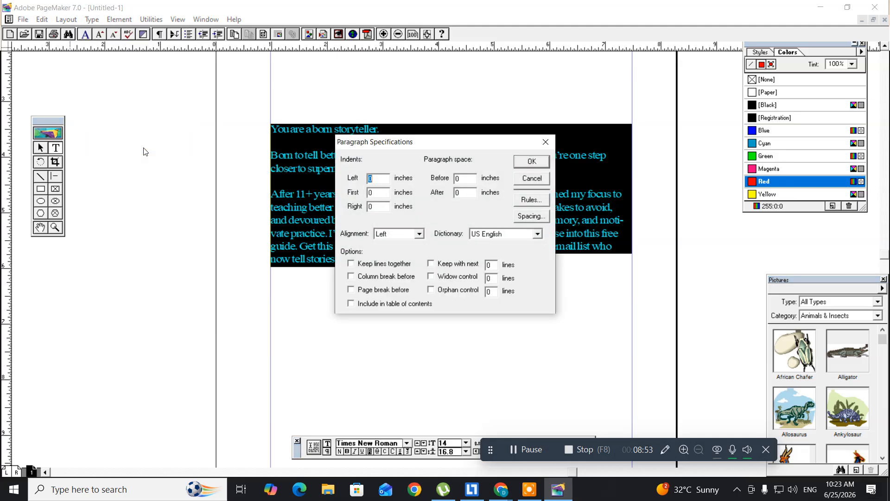
{"action": "mouse_move", "coordinate": [358, 147]}
{"action": "left_mouse_down"}
{"action": "mouse_move", "coordinate": [32, 166]}
{"action": "mouse_move", "coordinate": [70, 245]}
{"action": "left_mouse_up"}
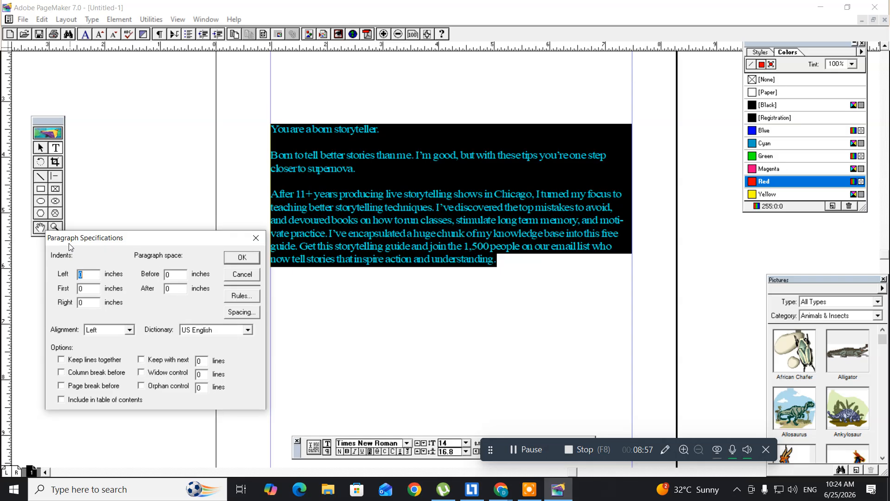
{"action": "left_click", "coordinate": [129, 330]}
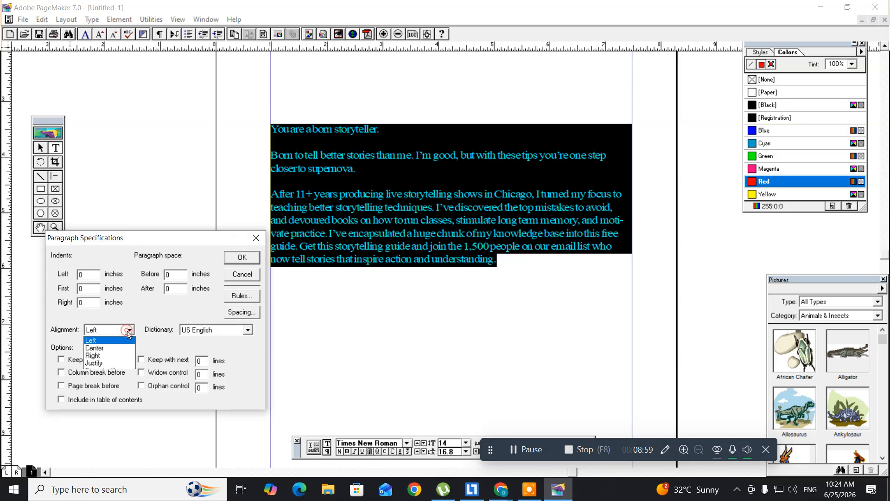
{"action": "left_click", "coordinate": [111, 348]}
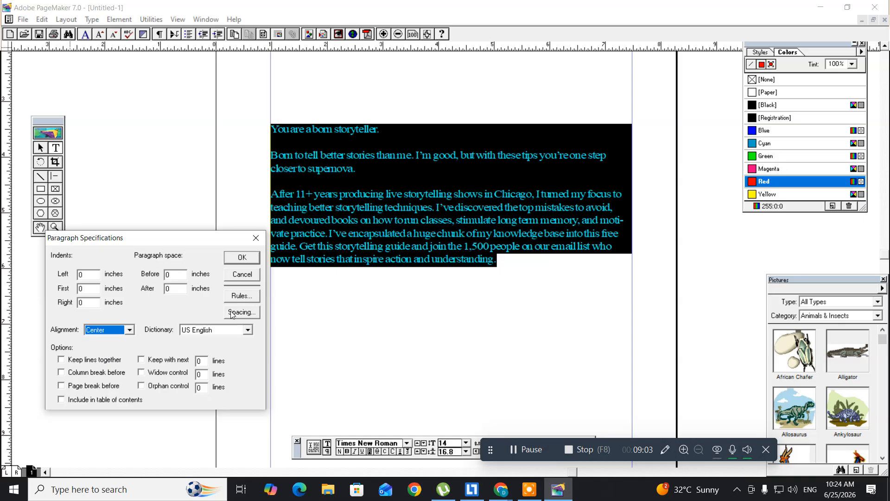
{"action": "left_click", "coordinate": [252, 259]}
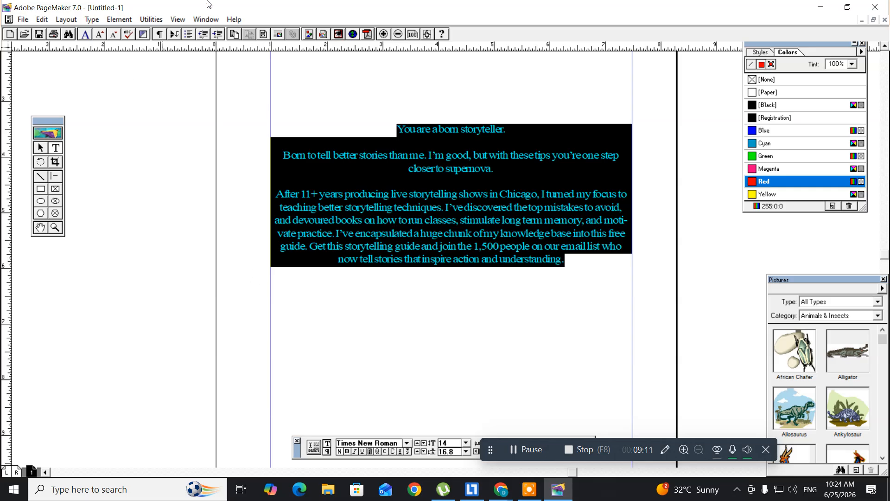
Add tab stops at about 0.9, 2.1 and 3.6 inches to the selected passage, and place the text cursor at its end
{"action": "left_click", "coordinate": [91, 19]}
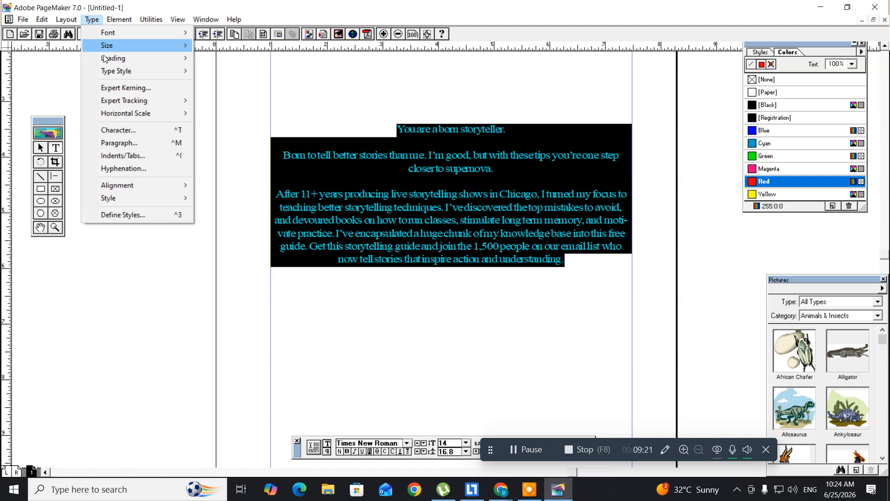
{"action": "left_click", "coordinate": [134, 157]}
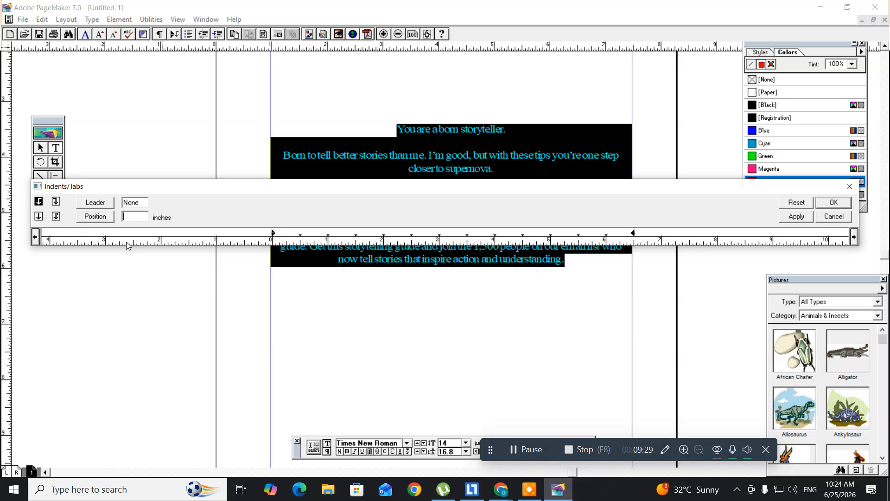
{"action": "left_click", "coordinate": [320, 240]}
{"action": "left_click", "coordinate": [389, 240]}
{"action": "left_click", "coordinate": [39, 217]}
{"action": "left_click", "coordinate": [473, 234]}
{"action": "left_click", "coordinate": [56, 216]}
{"action": "left_click_drag", "start_coordinate": [653, 189], "coordinate": [409, 116]}
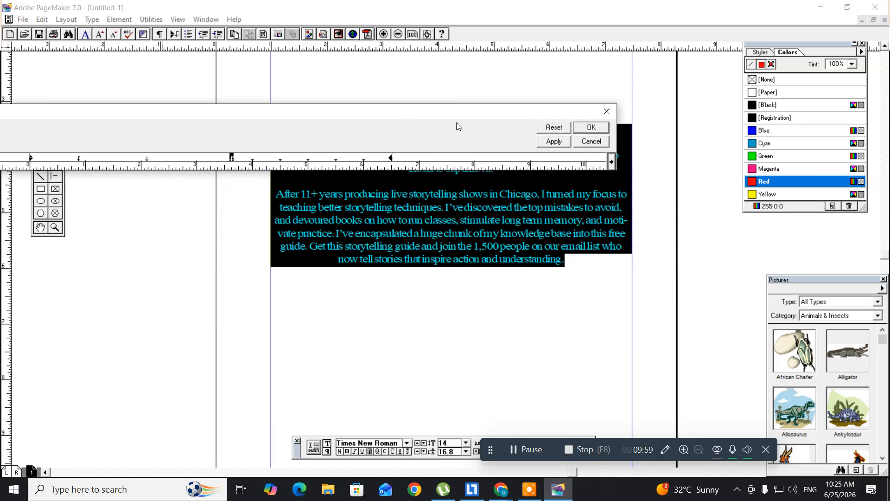
{"action": "left_click", "coordinate": [583, 127]}
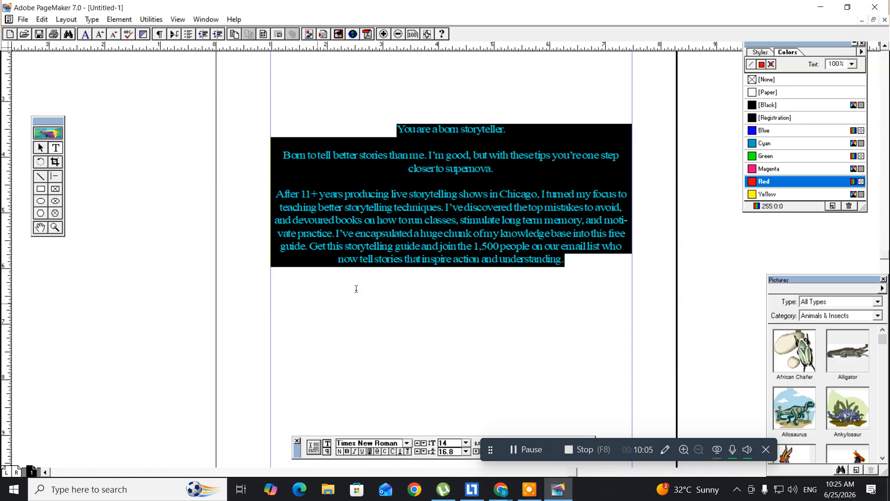
{"action": "left_click", "coordinate": [566, 263]}
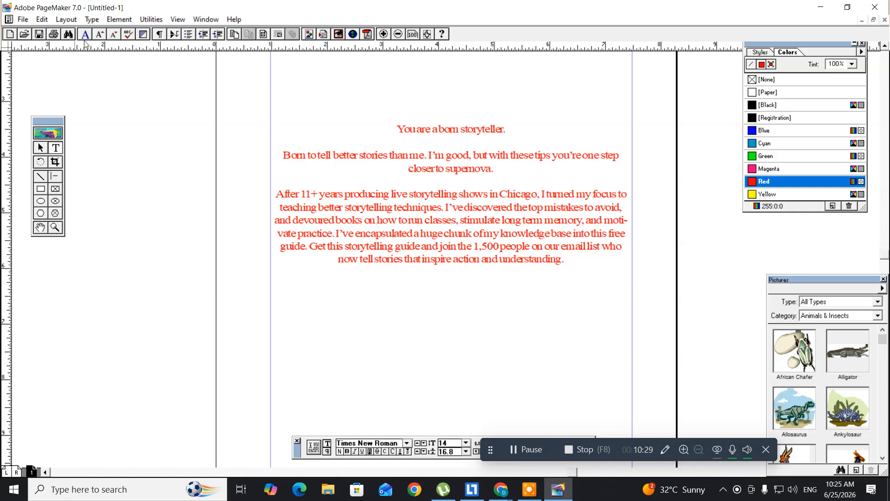
{"action": "left_click", "coordinate": [92, 20]}
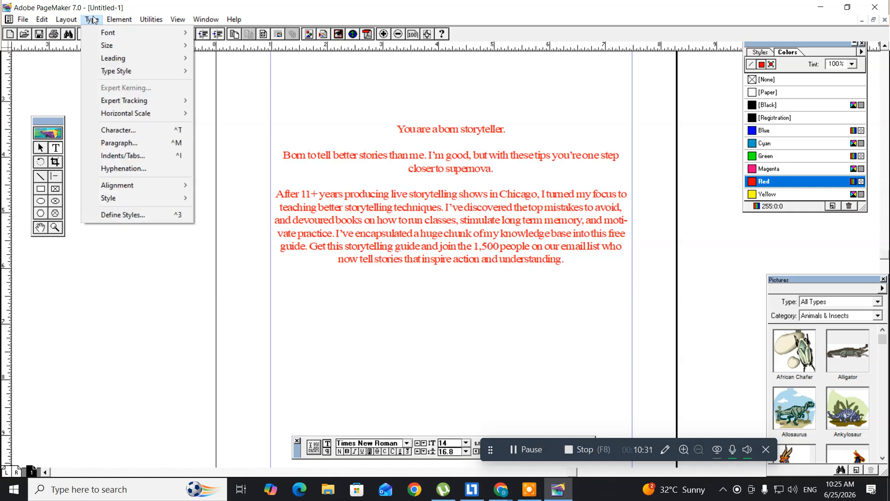
{"action": "mouse_move", "coordinate": [131, 187]}
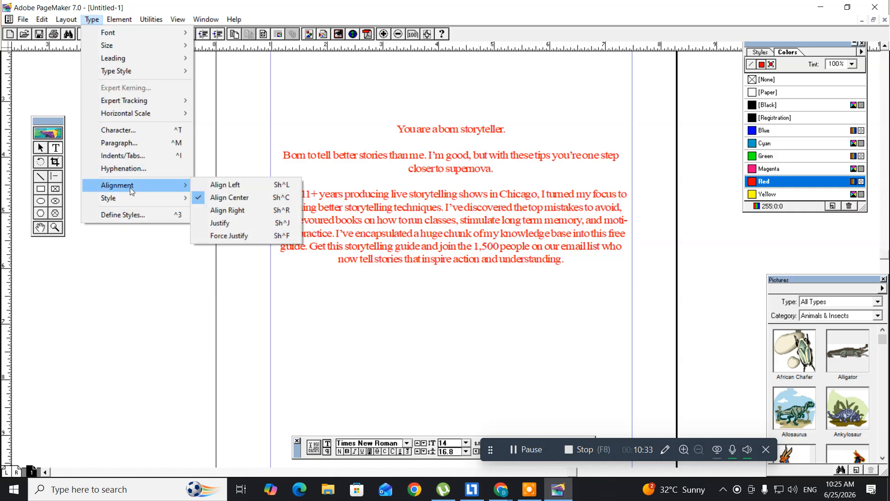
{"action": "left_click", "coordinate": [205, 185]}
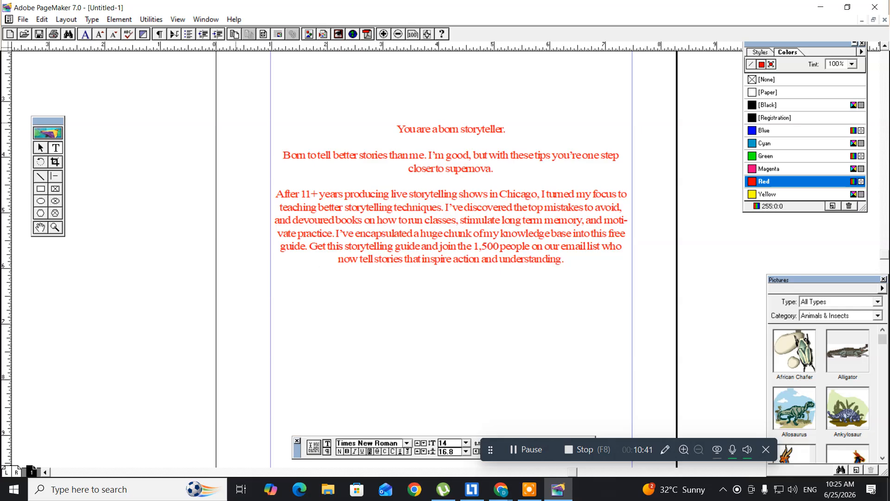
Add a line below the passage with the tab-separated entries fjdshjf, dkfkdfjdsk and dklfjkdjf
{"action": "type", "text": "fjdshjf"}
{"action": "type", "text": "dkfkdfjdsk"}
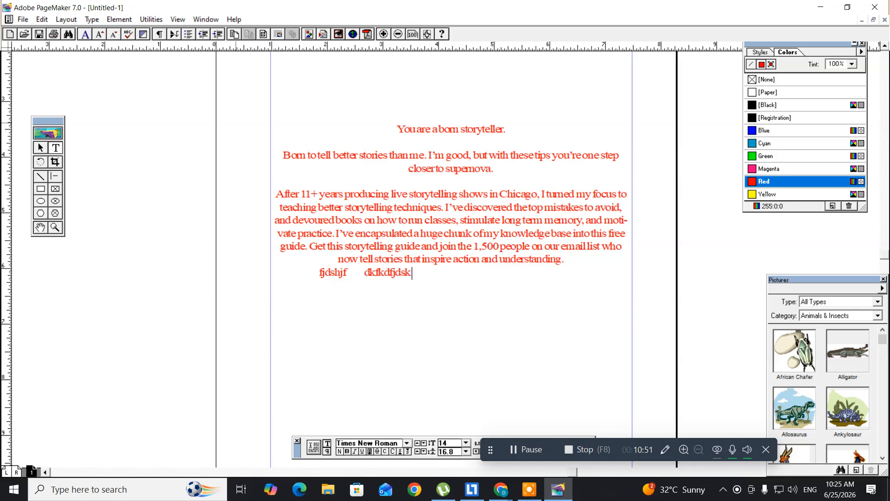
{"action": "key", "text": "Tab"}
{"action": "type", "text": "dklfjkdjf"}
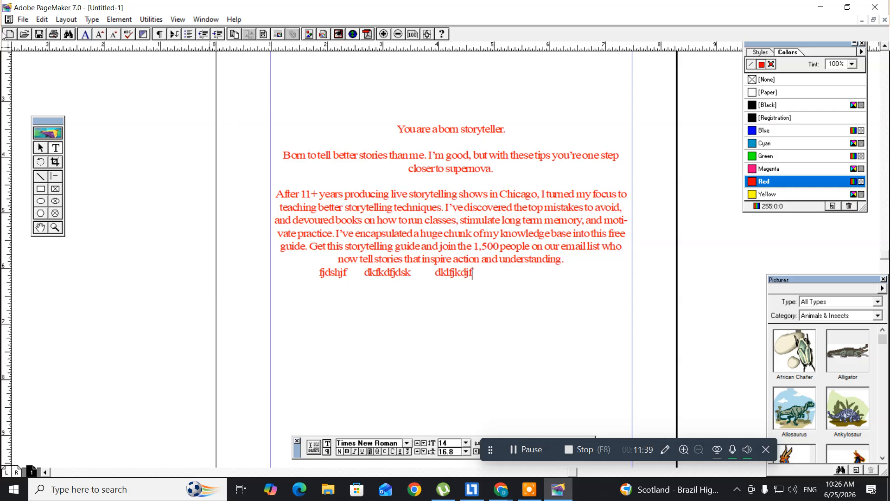
{"action": "left_click", "coordinate": [94, 21]}
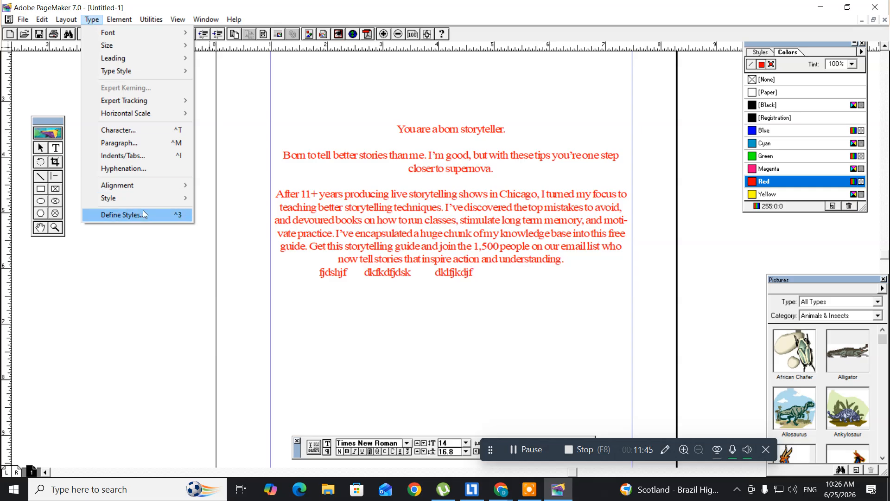
{"action": "mouse_move", "coordinate": [142, 201]}
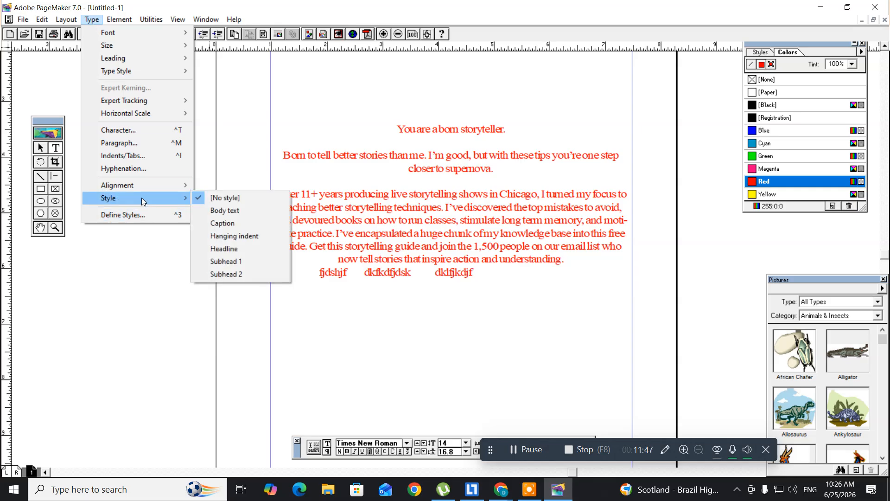
{"action": "left_click", "coordinate": [329, 209]}
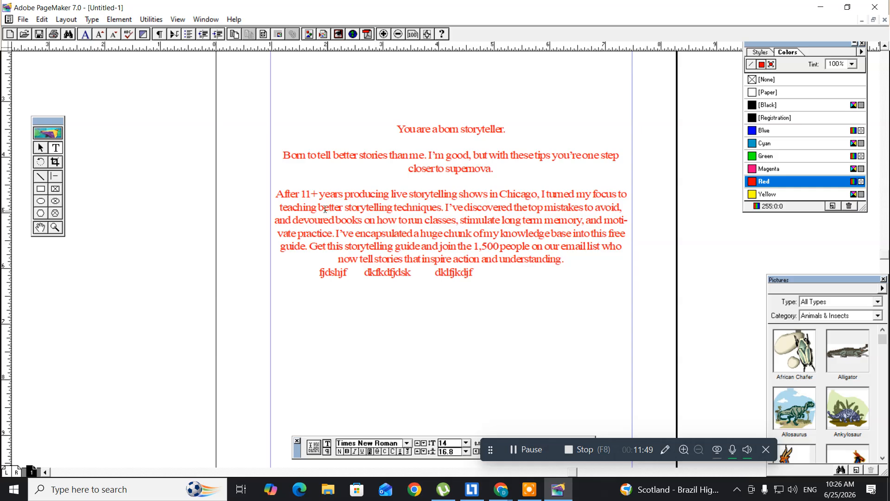
Select the whole passage and apply the Body text style
{"action": "key", "text": "ctrl+a"}
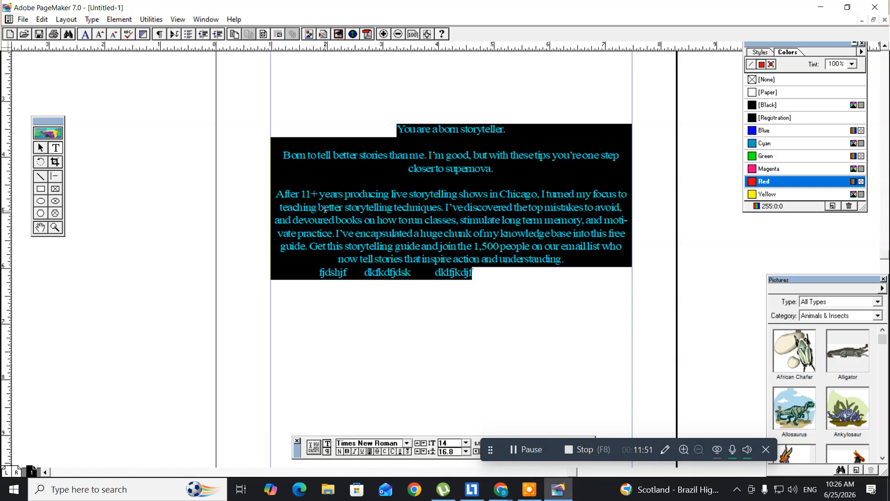
{"action": "left_click", "coordinate": [88, 20]}
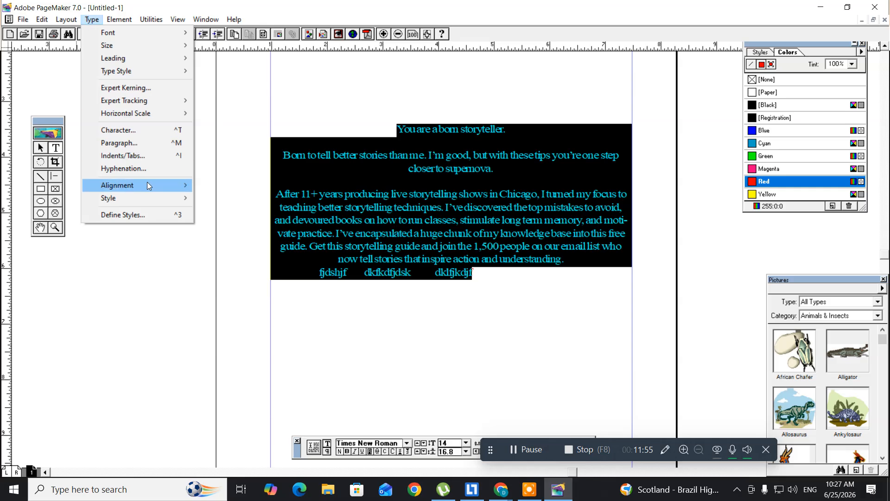
{"action": "mouse_move", "coordinate": [147, 197]}
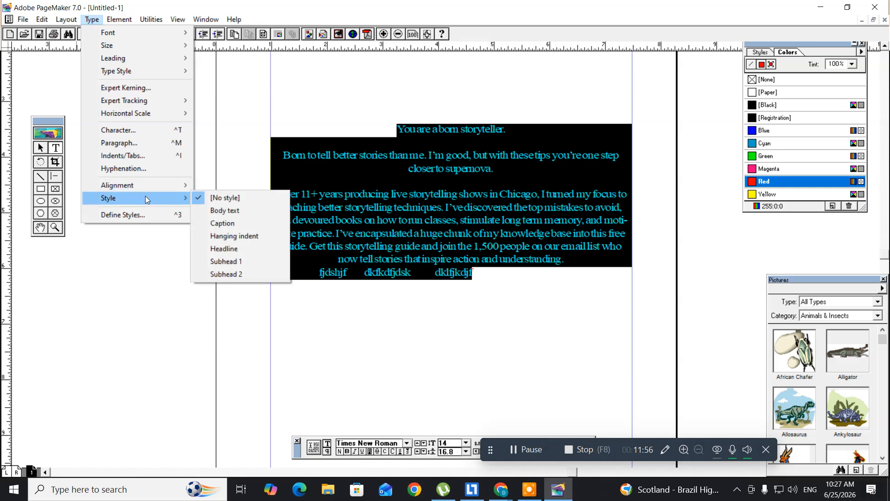
{"action": "left_click", "coordinate": [245, 209]}
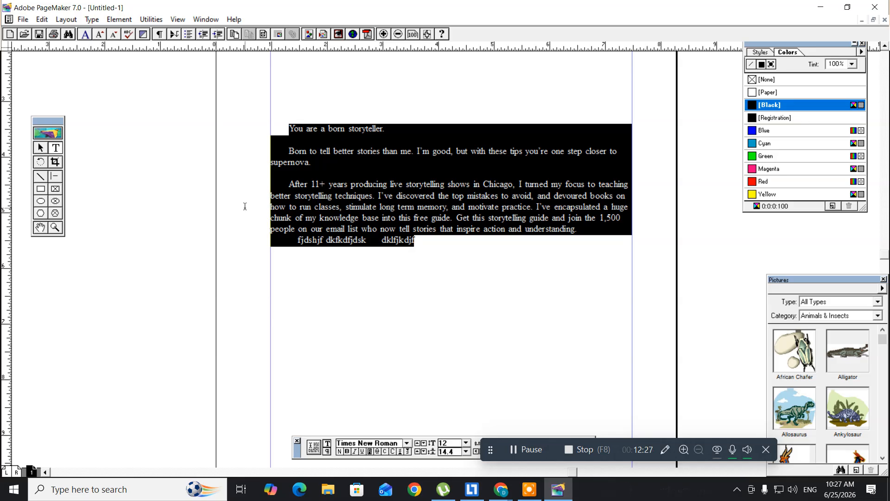
Start defining a new paragraph style named abc, based on Body text
{"action": "left_click", "coordinate": [91, 20]}
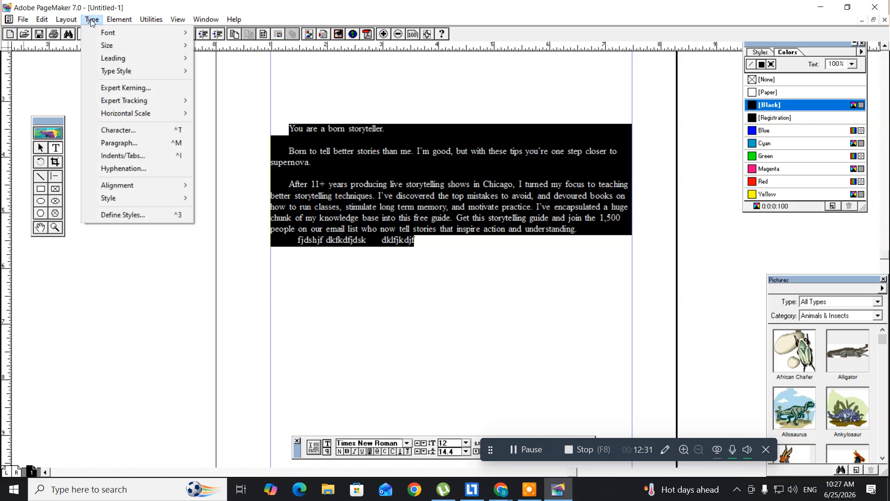
{"action": "left_click", "coordinate": [136, 216]}
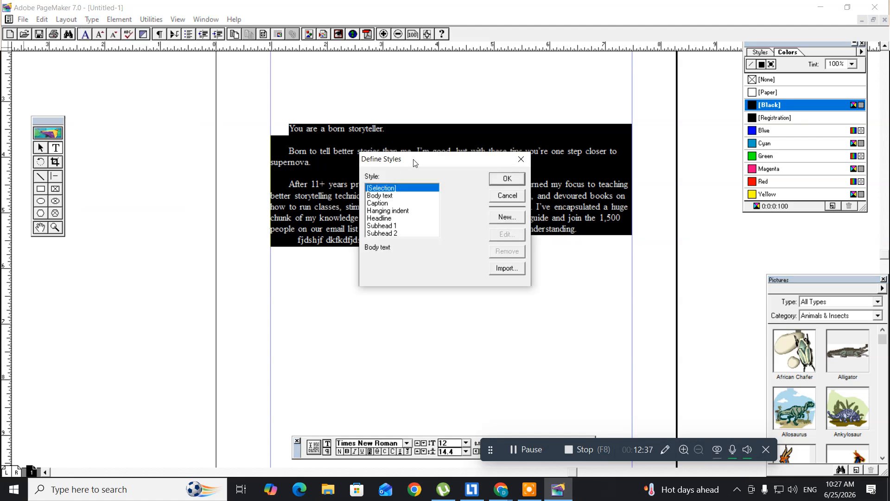
{"action": "left_click_drag", "start_coordinate": [414, 161], "coordinate": [132, 241]}
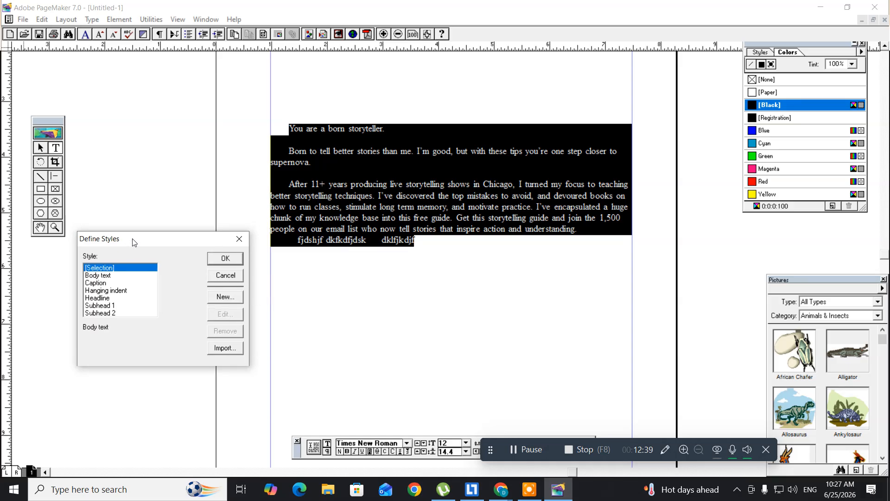
{"action": "left_click", "coordinate": [224, 298]}
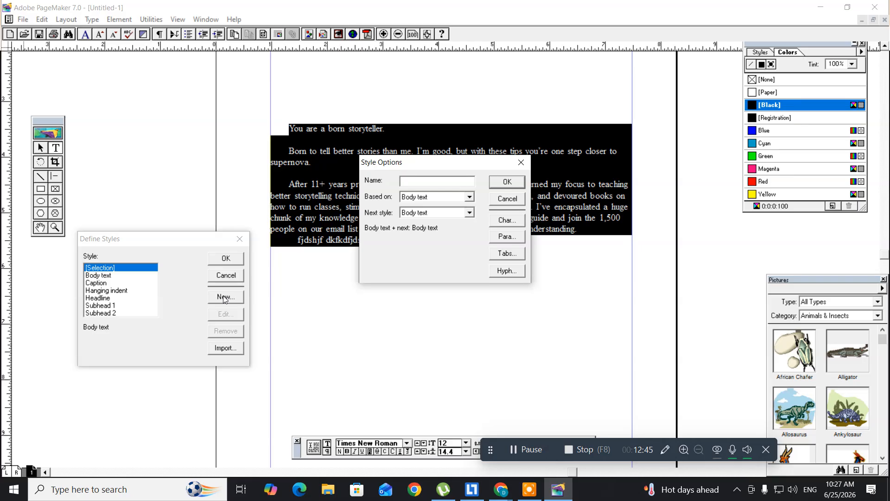
{"action": "type", "text": "abc"}
Set the new style's character size to 13 points and color to Blue, and close the style definitions
{"action": "left_click", "coordinate": [497, 221]}
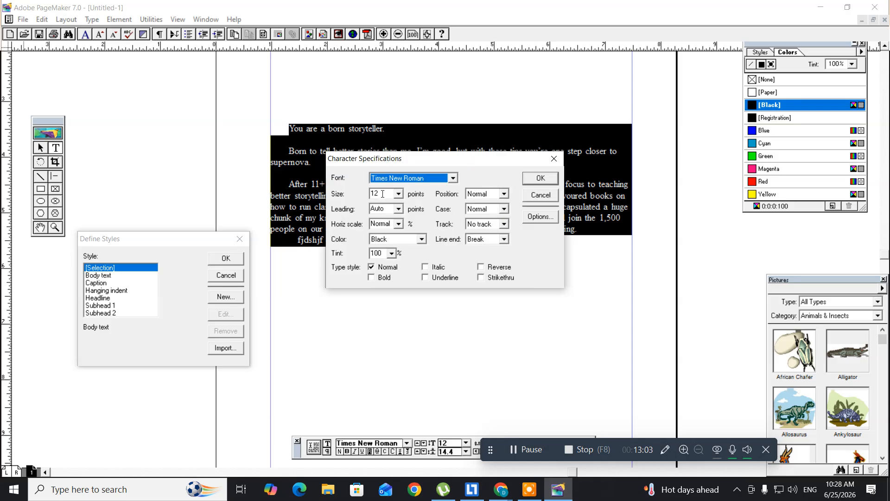
{"action": "left_click_drag", "start_coordinate": [383, 194], "coordinate": [369, 195]}
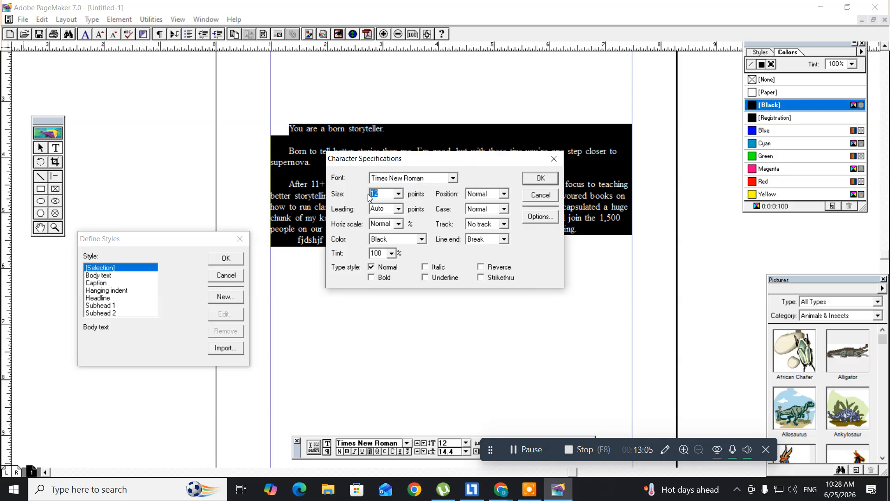
{"action": "type", "text": "13"}
{"action": "left_click", "coordinate": [398, 239]}
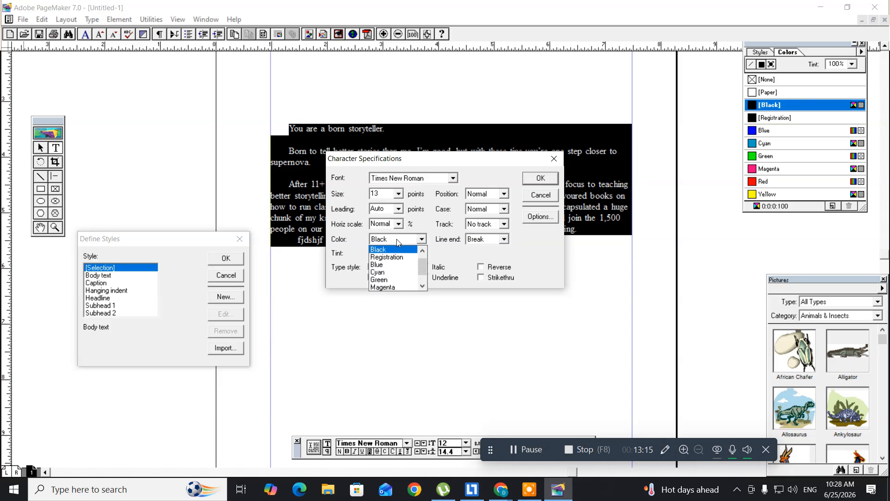
{"action": "left_click", "coordinate": [390, 265]}
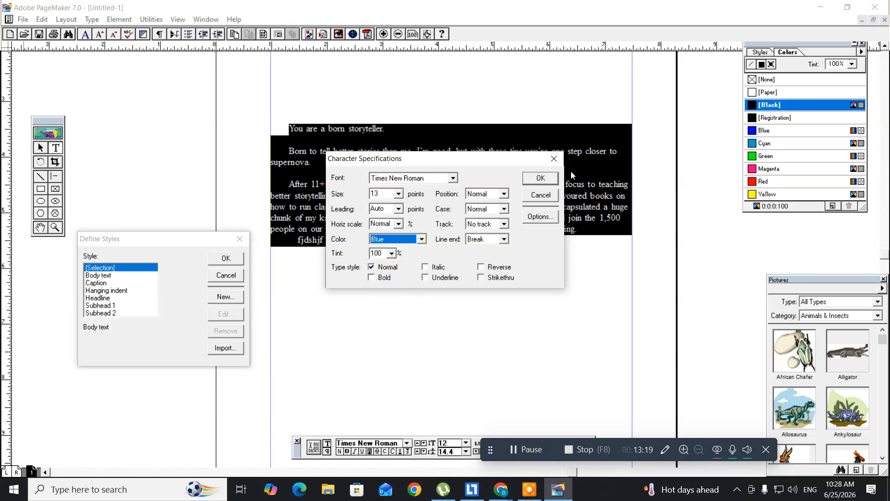
{"action": "left_click", "coordinate": [534, 179]}
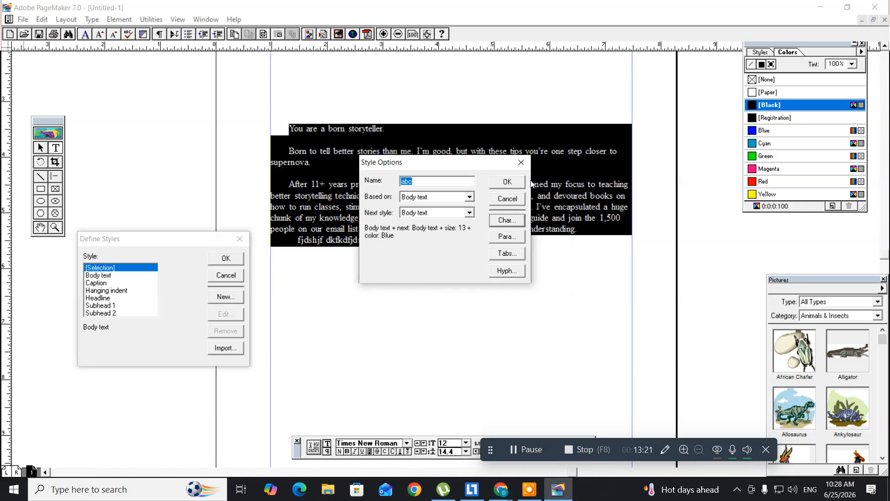
{"action": "left_click", "coordinate": [500, 185]}
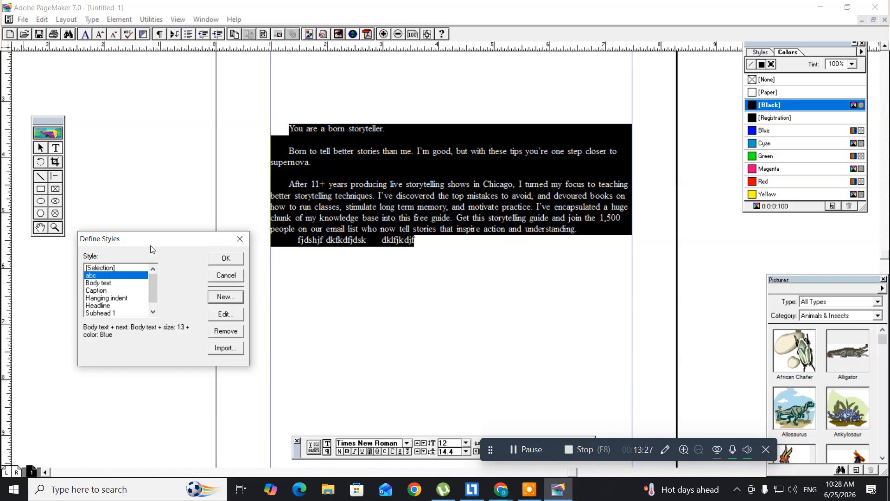
{"action": "left_click", "coordinate": [239, 239]}
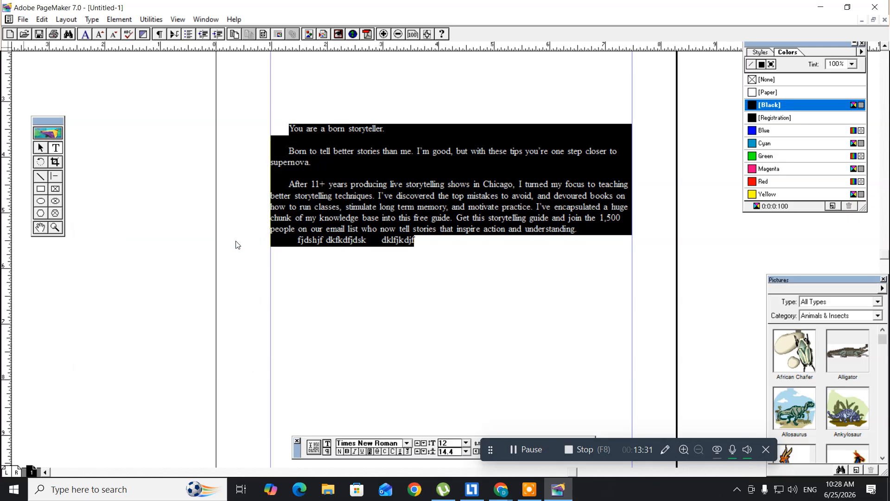
Apply the Hanging indent style to the selected passage
{"action": "left_click", "coordinate": [95, 22]}
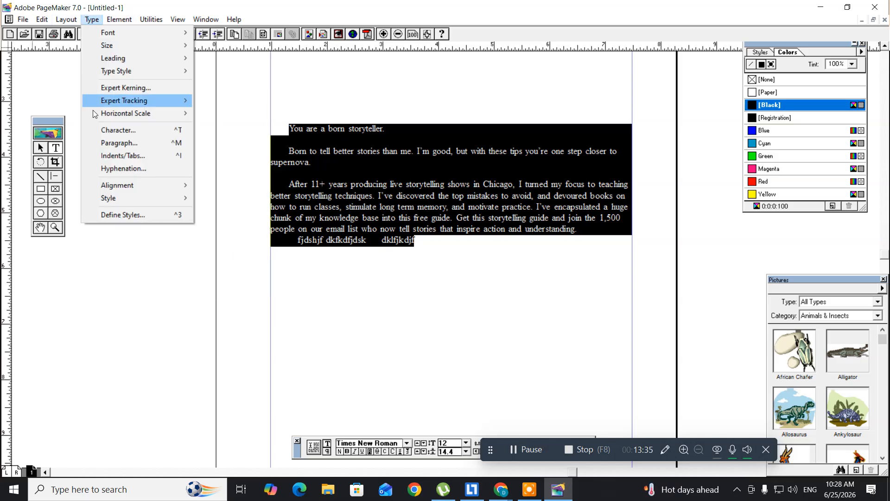
{"action": "mouse_move", "coordinate": [130, 202]}
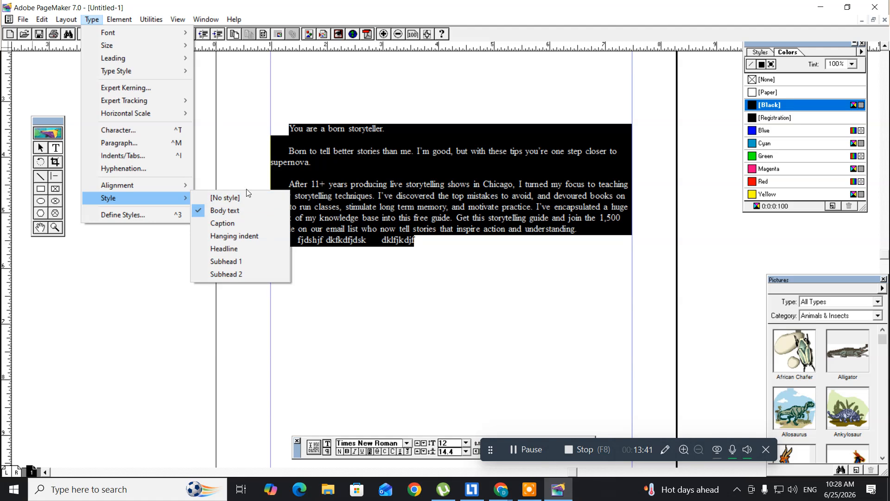
{"action": "left_click", "coordinate": [240, 238]}
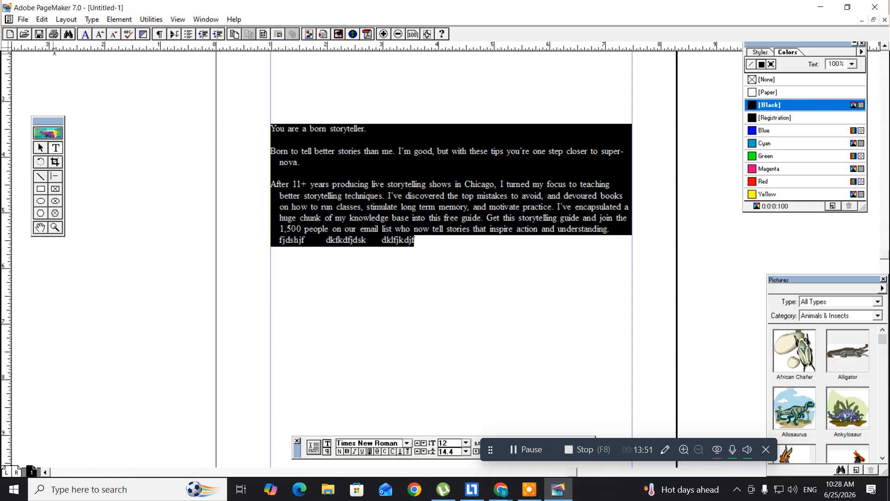
Insert 6 pages after the current page using the Document Master
{"action": "left_click", "coordinate": [66, 19]}
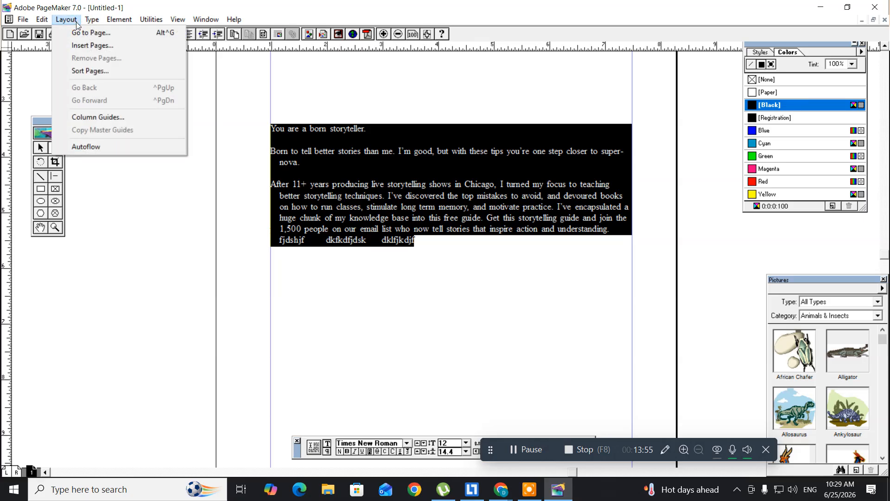
{"action": "left_click", "coordinate": [78, 45]}
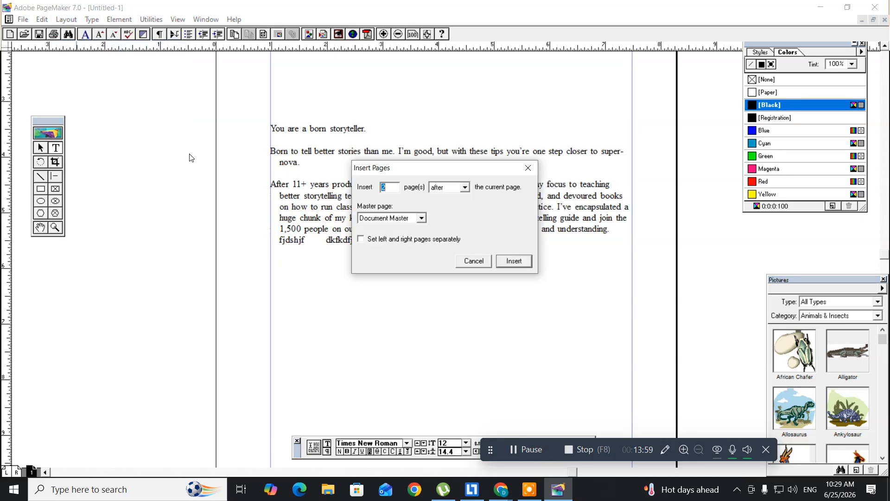
{"action": "type", "text": "6"}
{"action": "left_click", "coordinate": [520, 261]}
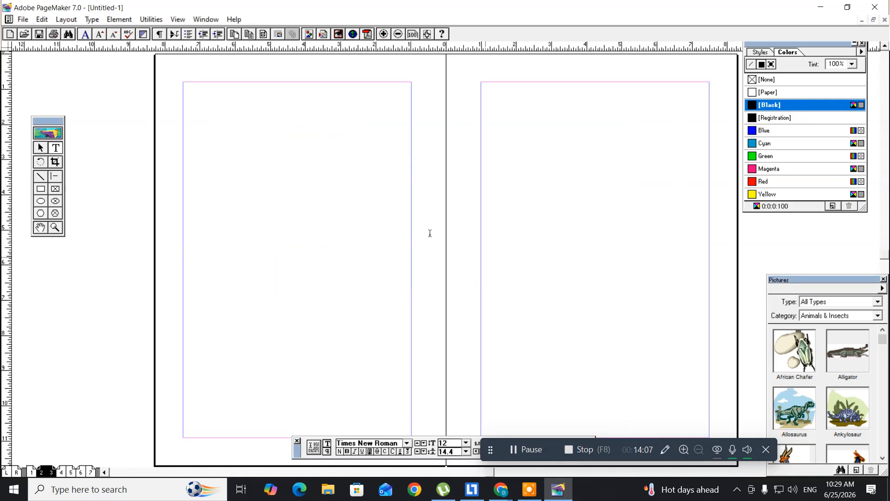
Go to page 7 of the document by its page number
{"action": "left_click", "coordinate": [67, 20]}
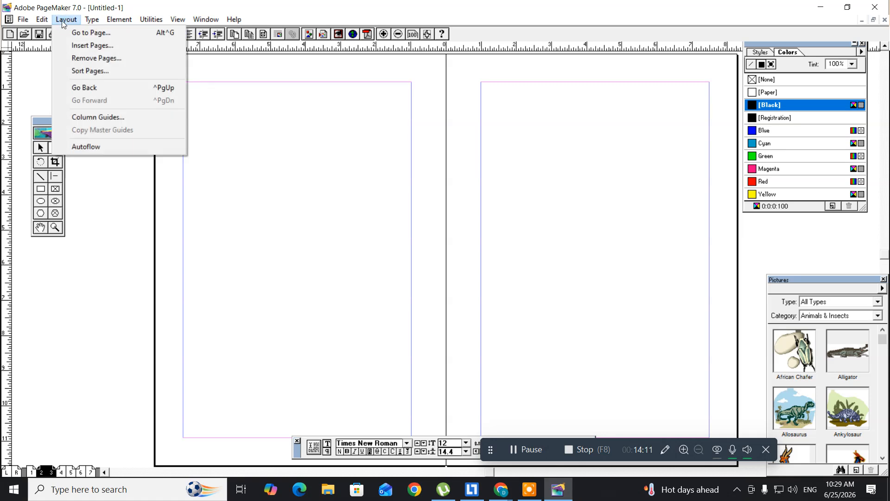
{"action": "left_click", "coordinate": [63, 33]}
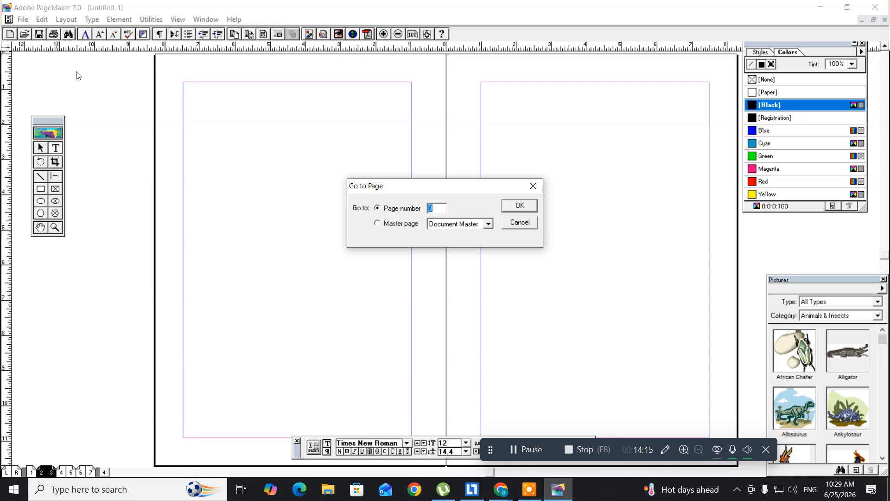
{"action": "type", "text": "7"}
{"action": "left_click", "coordinate": [519, 207]}
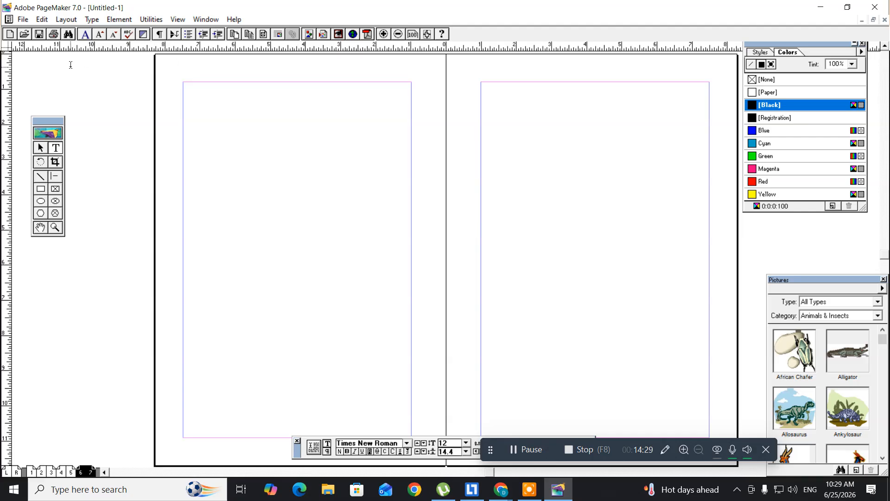
Remove pages 6 through 7 from the document together with all their contents
{"action": "left_click", "coordinate": [67, 20]}
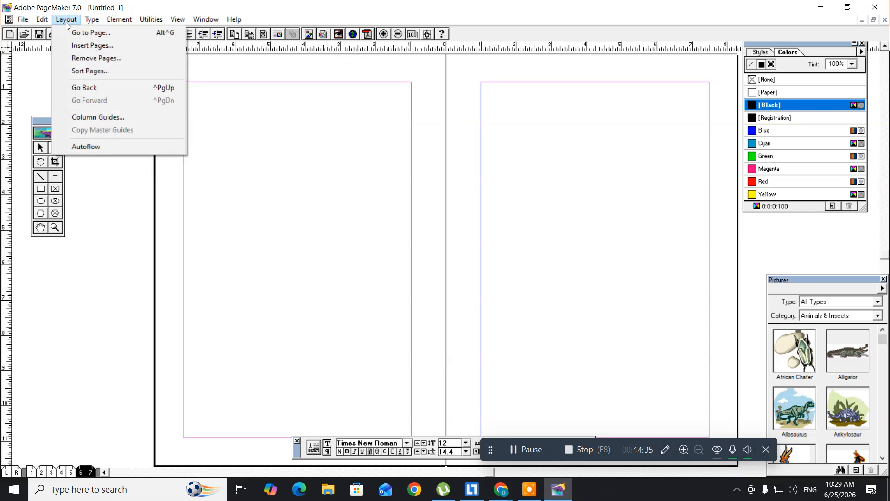
{"action": "left_click", "coordinate": [81, 60]}
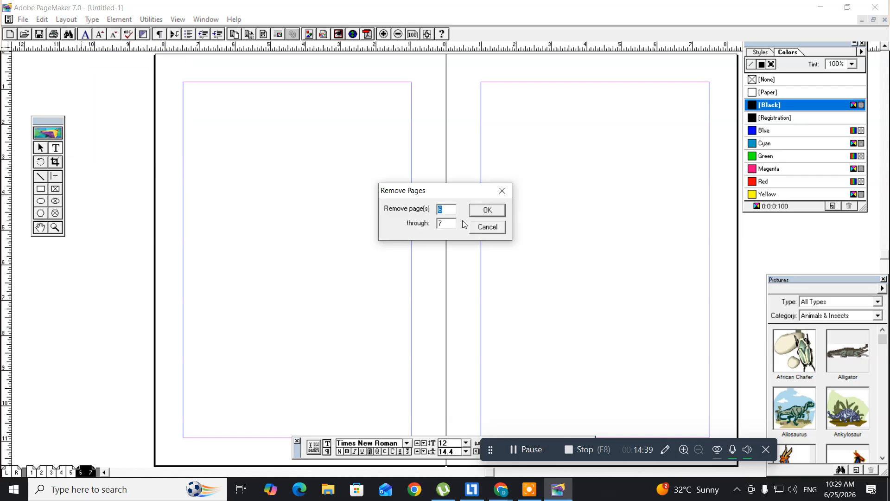
{"action": "left_click", "coordinate": [492, 215]}
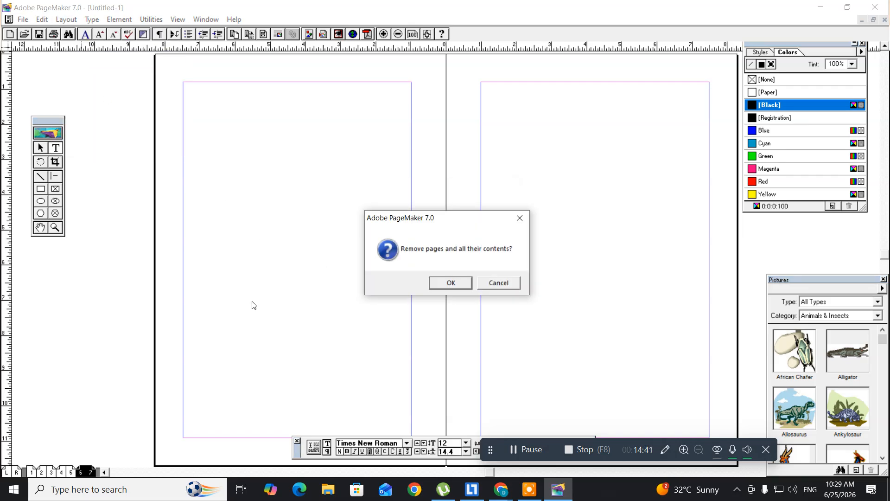
{"action": "left_click", "coordinate": [446, 281]}
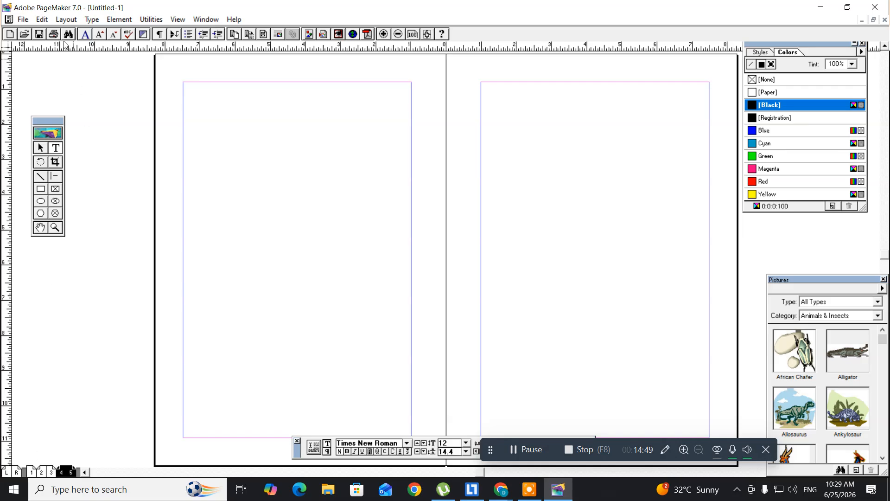
Sort the pages so that page 1 with the text moves to the page 3 position, and apply the new order
{"action": "left_click", "coordinate": [66, 21]}
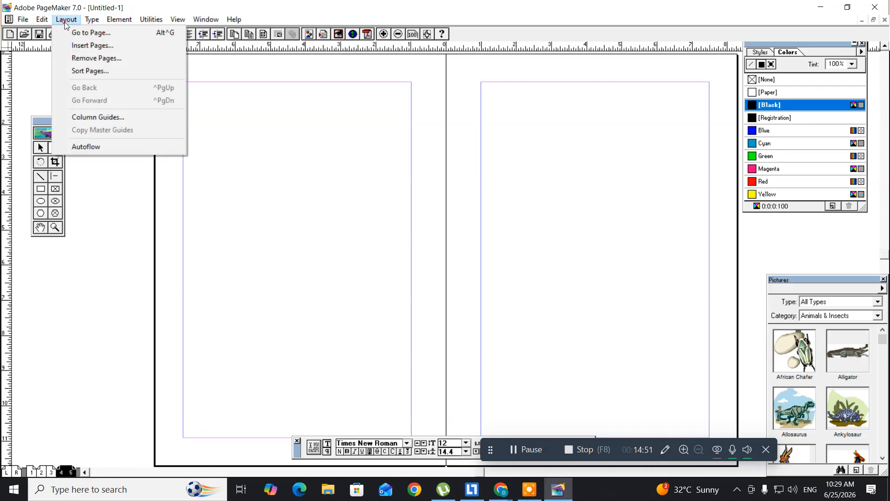
{"action": "left_click", "coordinate": [97, 71]}
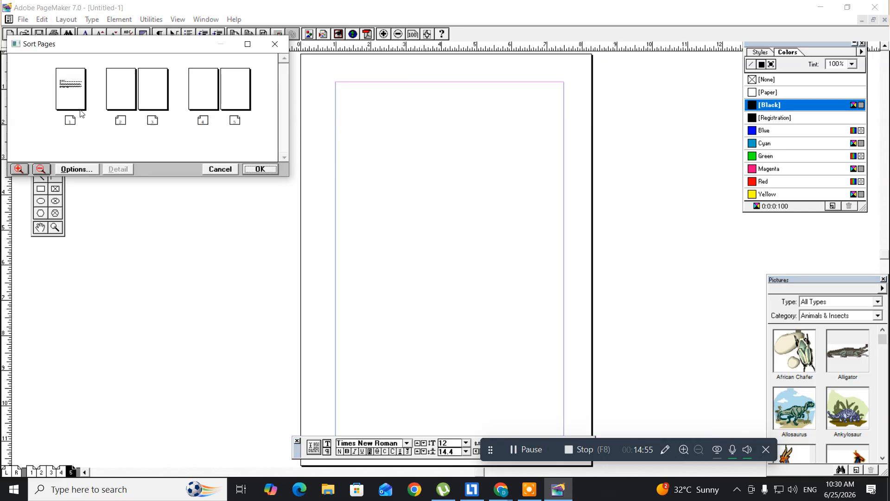
{"action": "left_click_drag", "start_coordinate": [73, 89], "coordinate": [181, 96]}
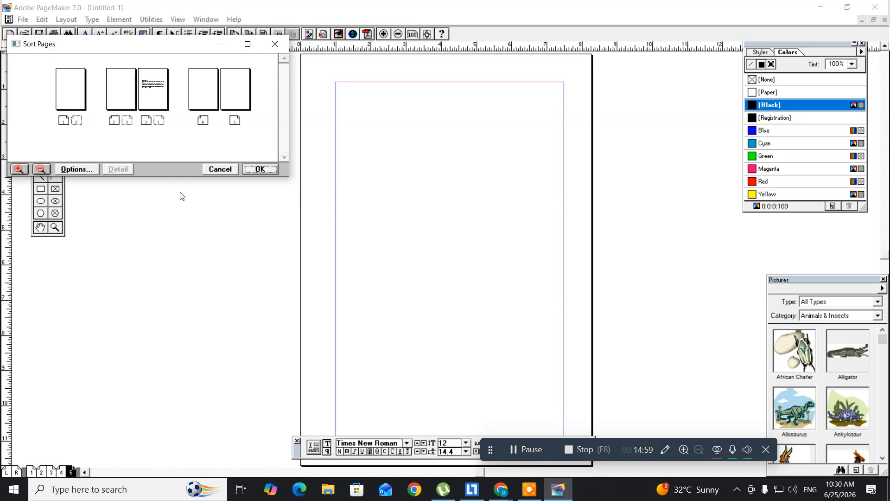
{"action": "left_click", "coordinate": [268, 176]}
{"action": "left_click", "coordinate": [258, 171]}
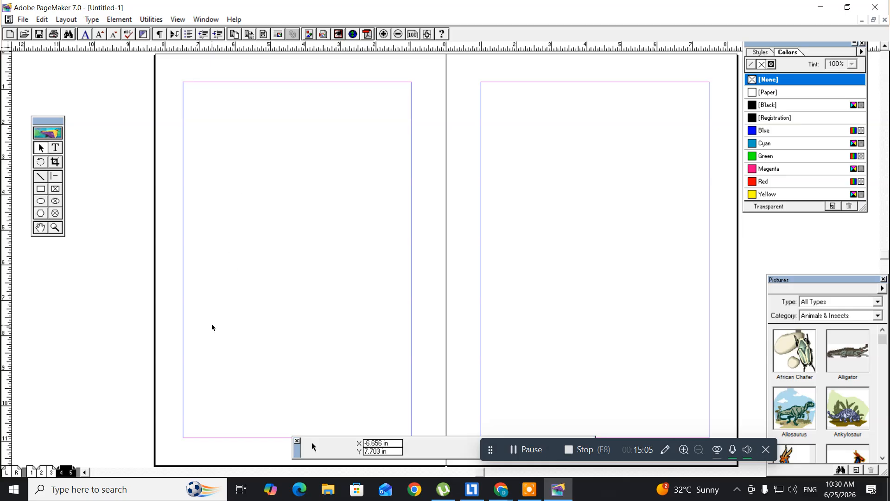
Display the spread of pages 2 and 3, go back to the previously viewed spread, and go forward again
{"action": "left_click", "coordinate": [52, 472]}
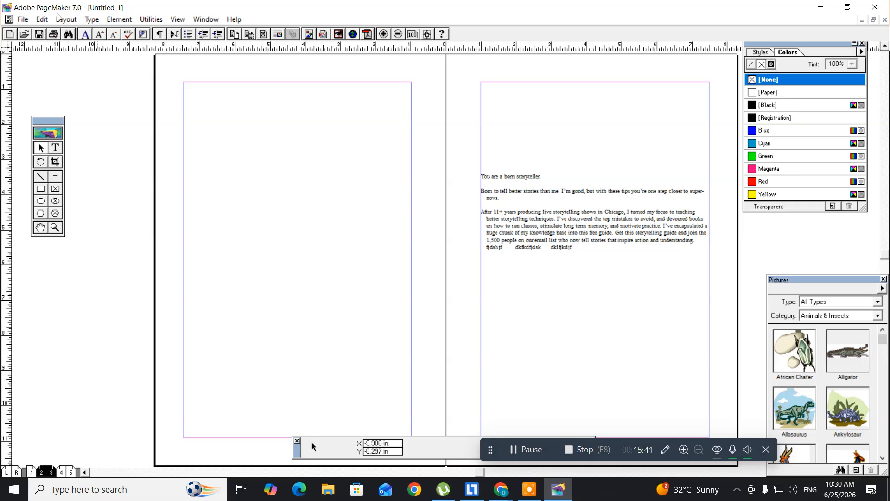
{"action": "left_click", "coordinate": [68, 21]}
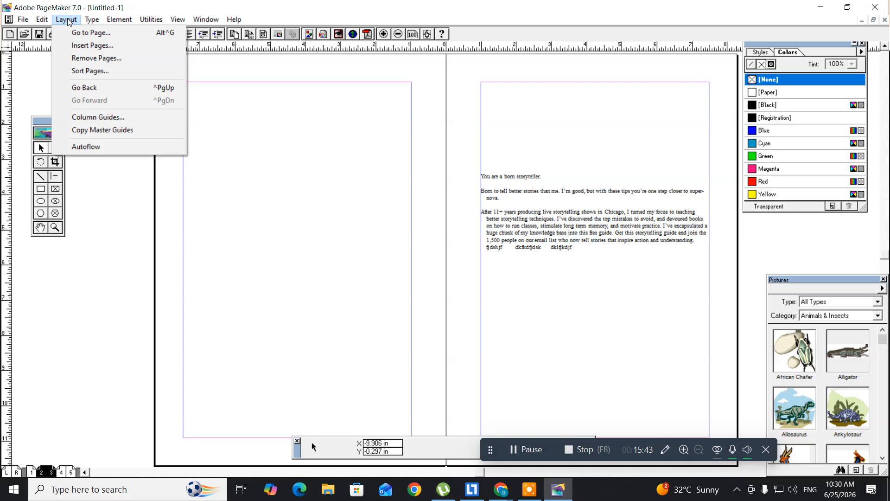
{"action": "left_click", "coordinate": [82, 88]}
{"action": "left_click", "coordinate": [65, 20]}
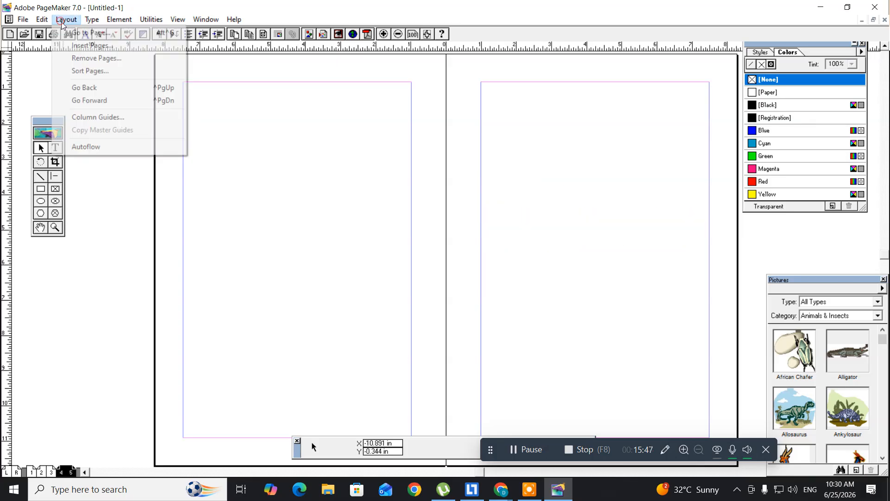
{"action": "left_click", "coordinate": [106, 99]}
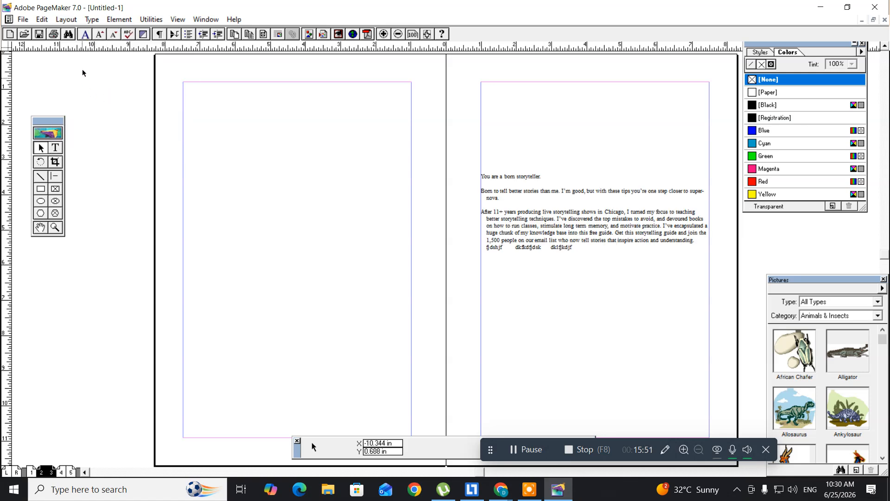
Set the column guides on pages 2 and 3 to 2 columns with 0.333 inches between them
{"action": "left_click", "coordinate": [63, 21]}
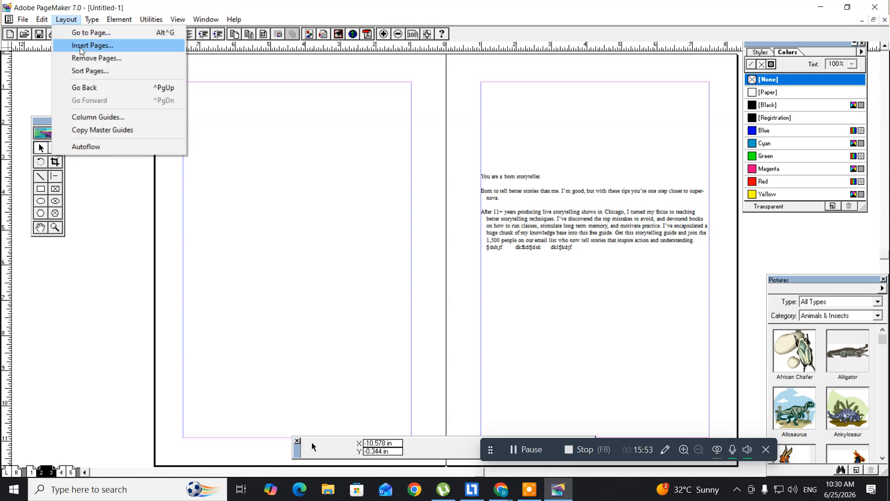
{"action": "left_click", "coordinate": [112, 118]}
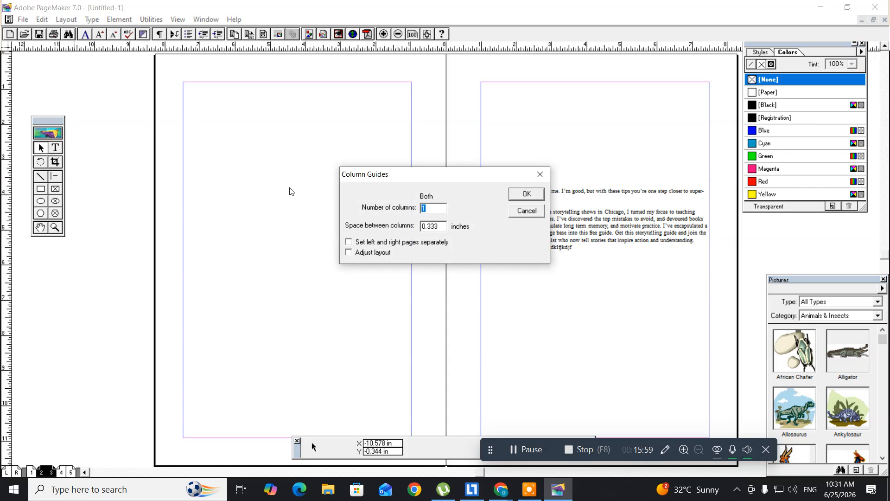
{"action": "type", "text": "2"}
{"action": "left_click", "coordinate": [526, 194]}
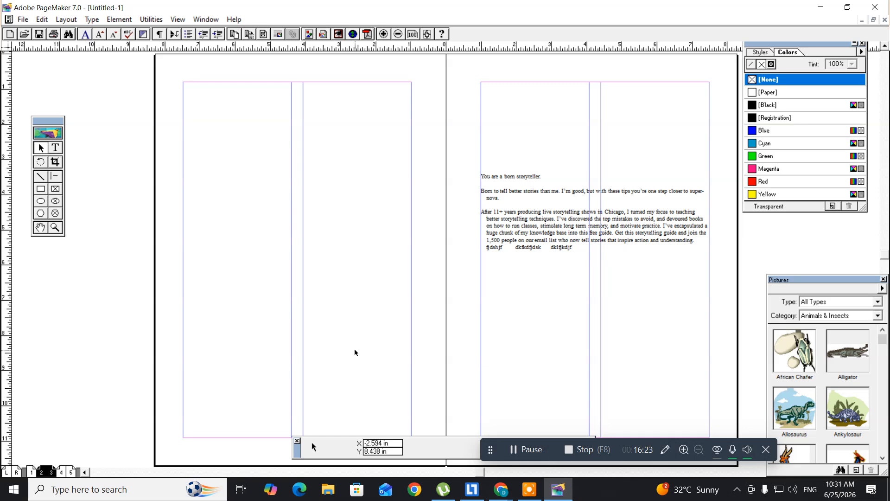
{"action": "left_click", "coordinate": [527, 450]}
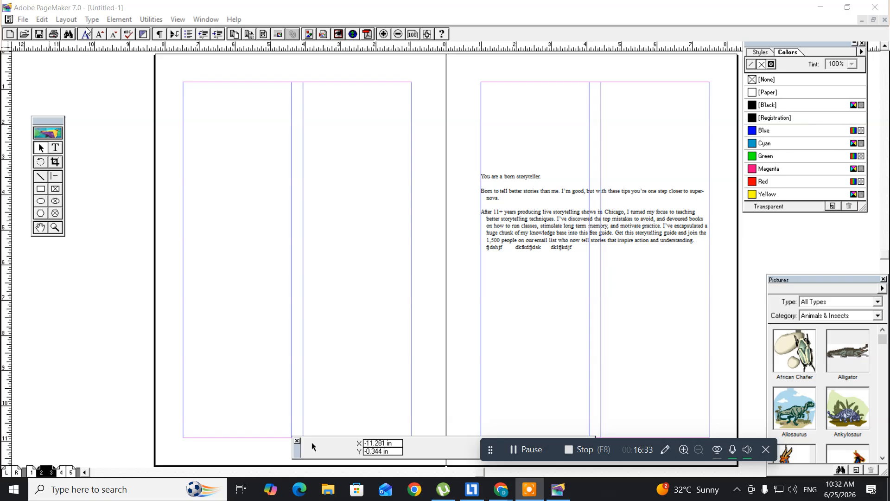
Copy the master page guides onto the spread of pages 2 and 3
{"action": "left_click", "coordinate": [61, 22]}
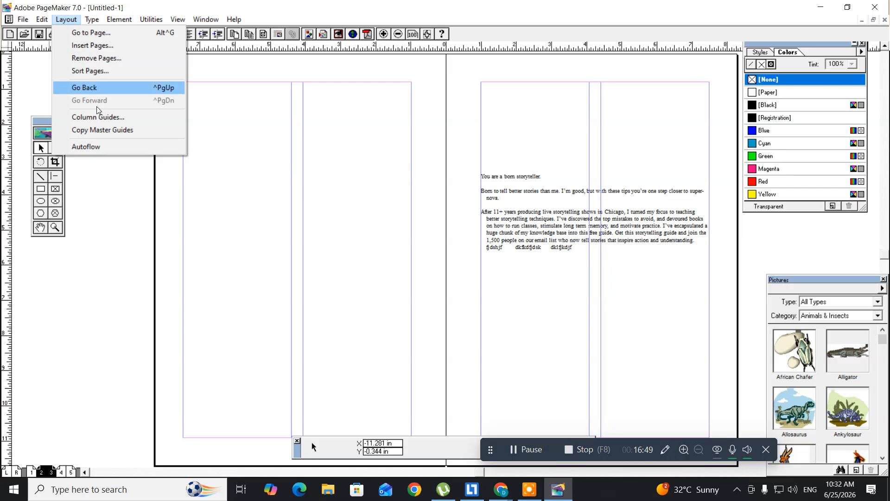
{"action": "left_click", "coordinate": [96, 134]}
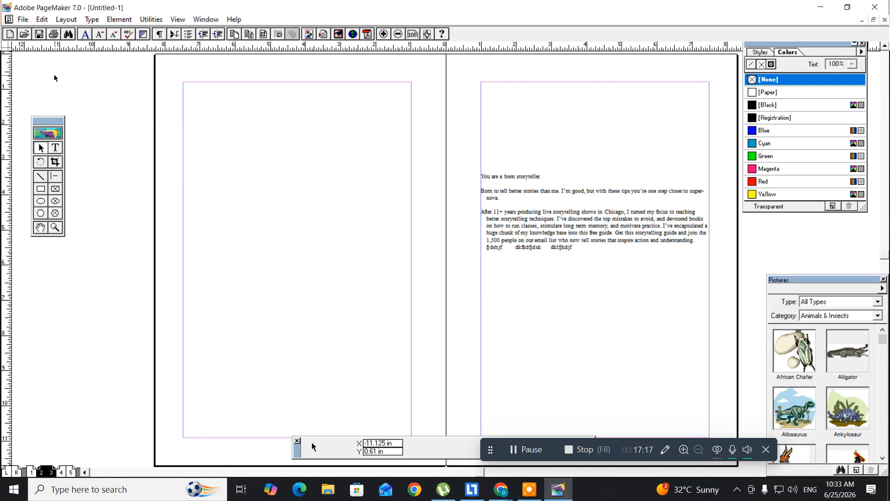
Draw a rectangle about 0.74 by 0.44 inches on page 2 and paste 4 copies with 0.5-inch horizontal and 0 vertical offset
{"action": "left_click", "coordinate": [43, 191]}
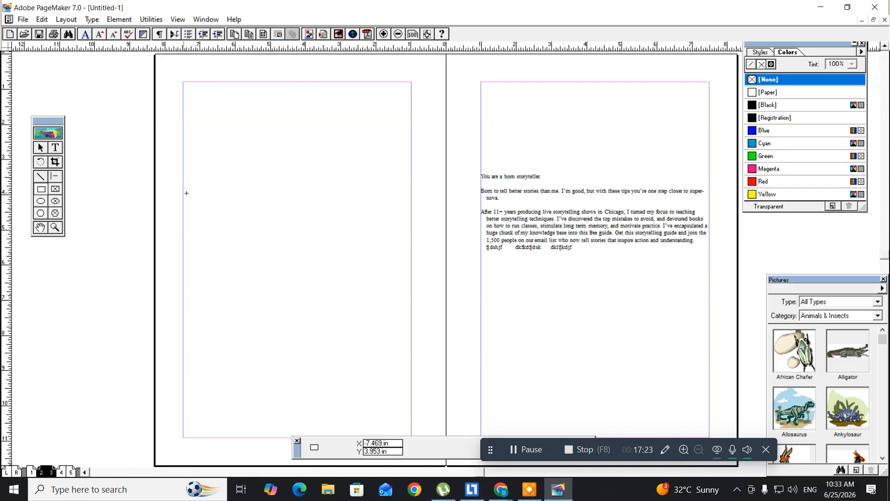
{"action": "left_click_drag", "start_coordinate": [188, 194], "coordinate": [213, 209]}
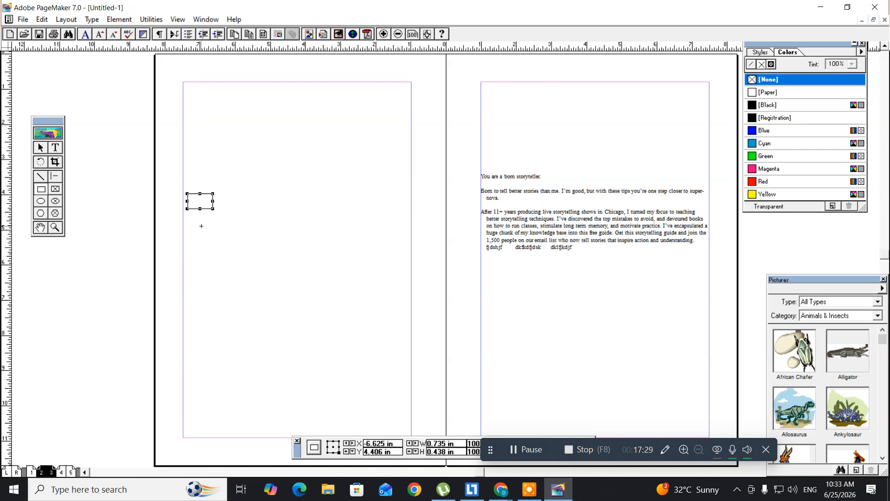
{"action": "left_click", "coordinate": [41, 21]}
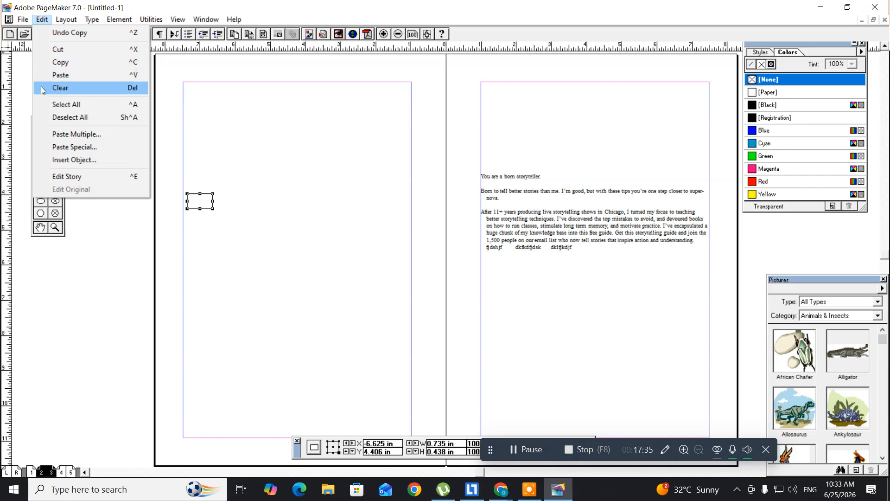
{"action": "left_click", "coordinate": [62, 134]}
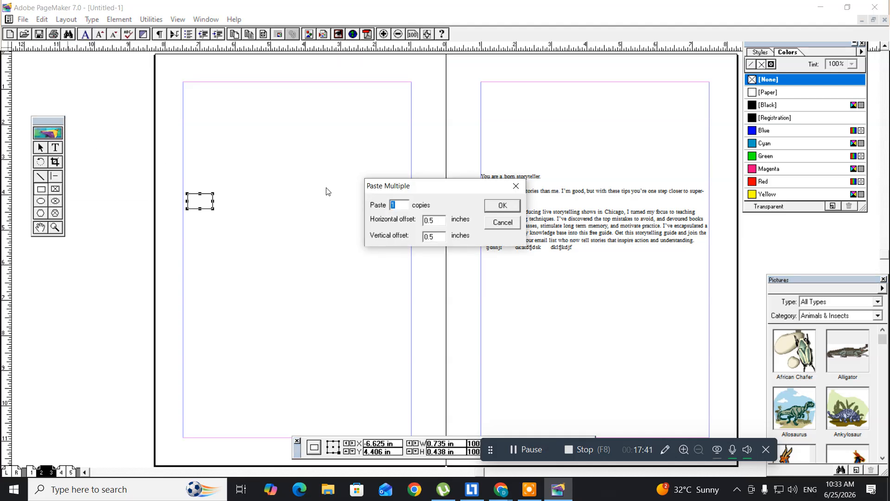
{"action": "left_click_drag", "start_coordinate": [388, 189], "coordinate": [87, 69]}
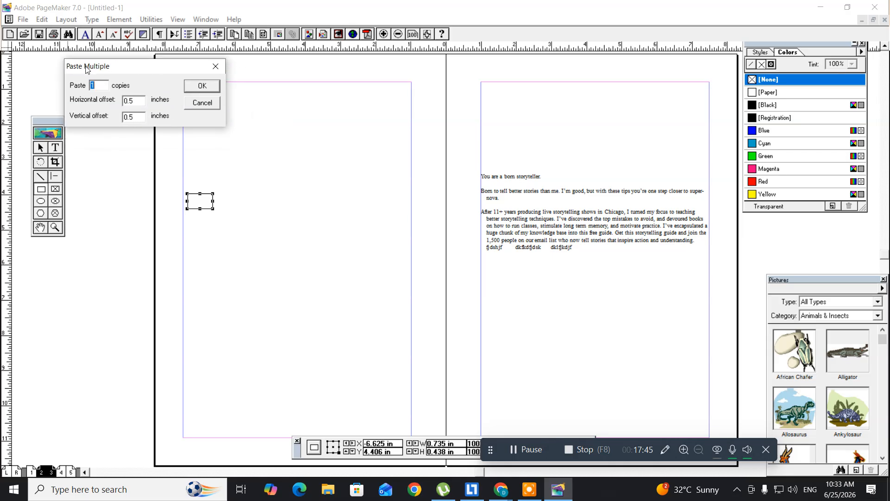
{"action": "left_click", "coordinate": [104, 88]}
{"action": "left_click_drag", "start_coordinate": [104, 87], "coordinate": [89, 82]}
{"action": "type", "text": "4"}
{"action": "double_click", "coordinate": [135, 117]}
{"action": "type", "text": "0"}
{"action": "left_click", "coordinate": [204, 86]}
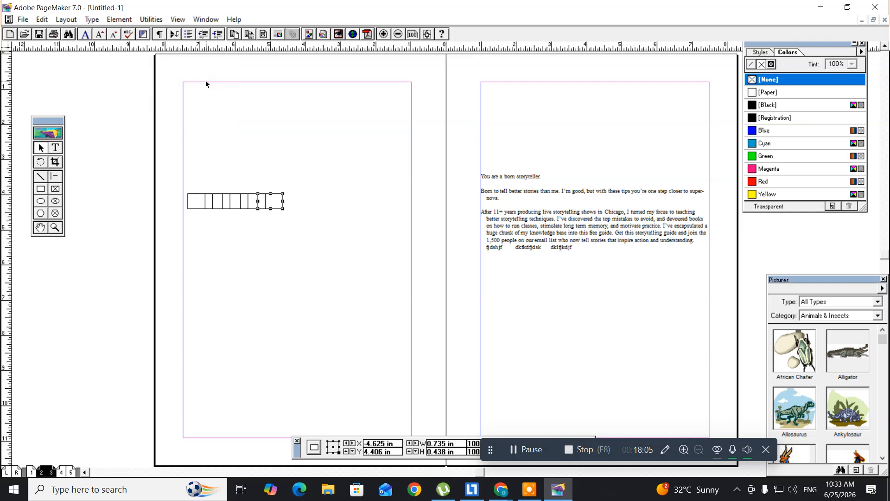
Delete the whole row of rectangles from page 2
{"action": "left_click", "coordinate": [206, 241]}
{"action": "left_click_drag", "start_coordinate": [166, 181], "coordinate": [344, 228]}
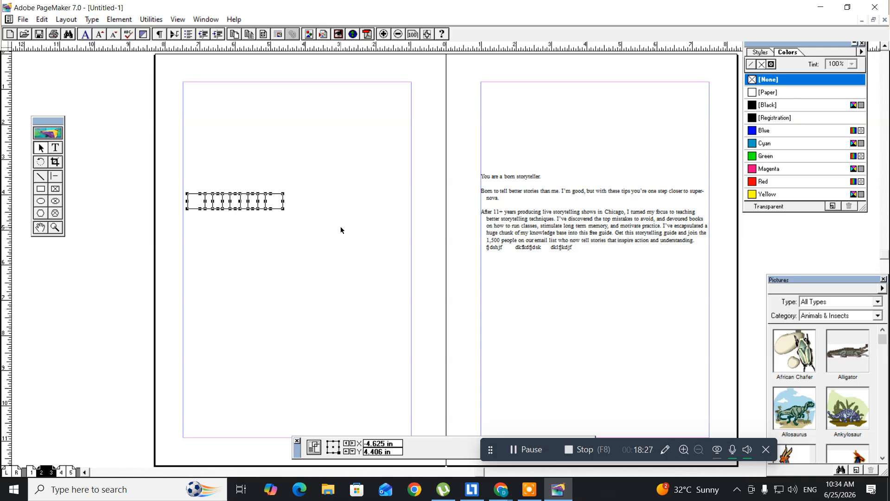
{"action": "key", "text": "Delete"}
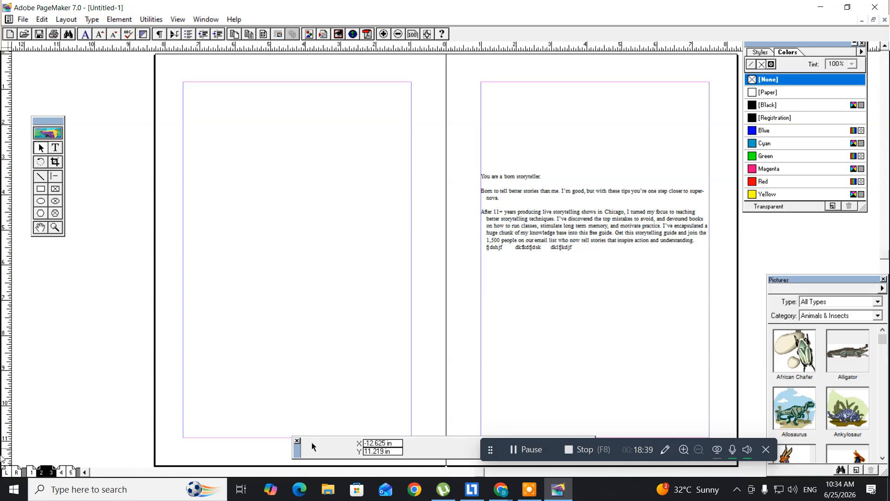
On the left master page, draw a rectangle about 0.96 by 0.5 inches near the bottom of the left margin and color it Red
{"action": "left_click", "coordinate": [6, 473]}
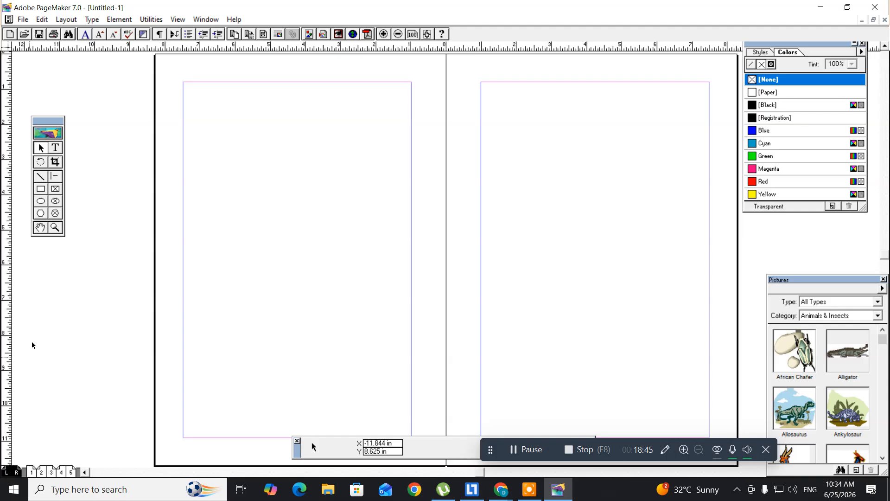
{"action": "left_click", "coordinate": [41, 191]}
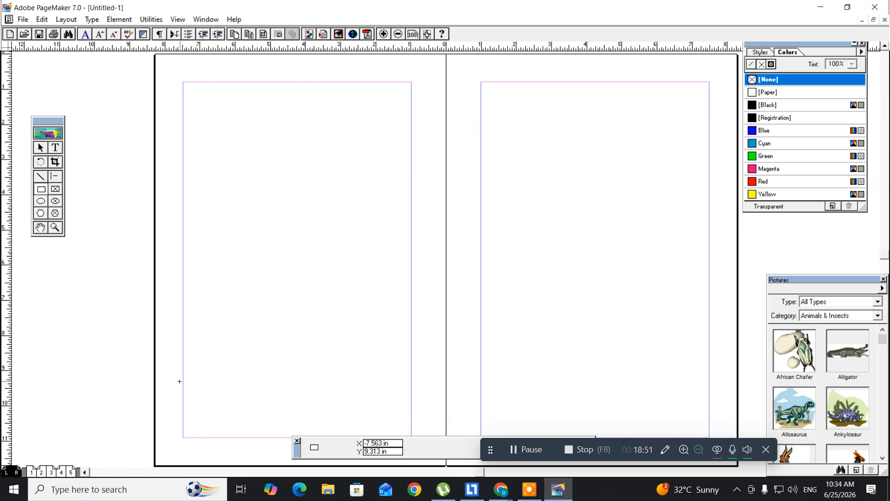
{"action": "left_click_drag", "start_coordinate": [183, 385], "coordinate": [217, 402]}
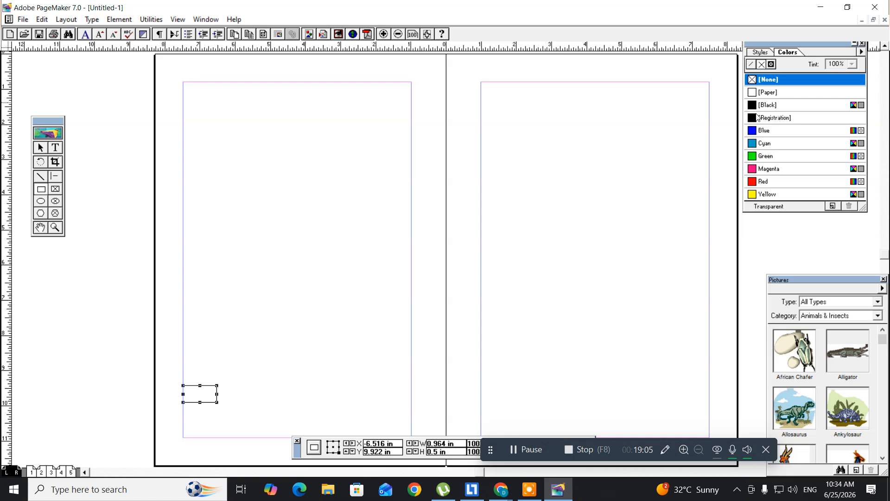
{"action": "left_click", "coordinate": [768, 182]}
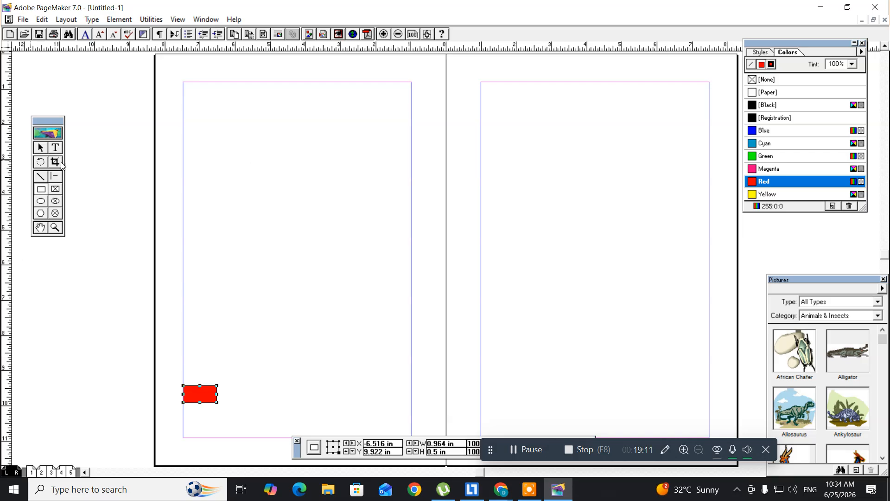
Draw a rectangle about 1.3 by 0.64 inches near the upper part of the right master page's left margin and color it Magenta
{"action": "left_click", "coordinate": [41, 189]}
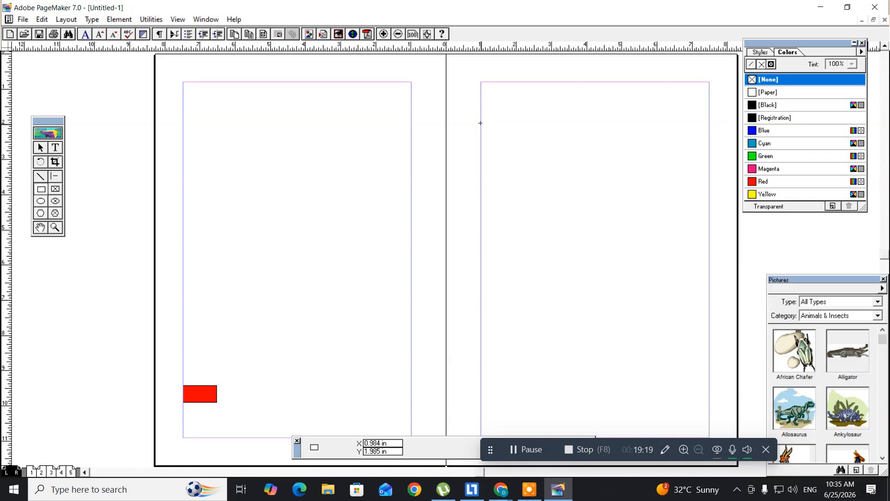
{"action": "left_click_drag", "start_coordinate": [479, 123], "coordinate": [526, 146]}
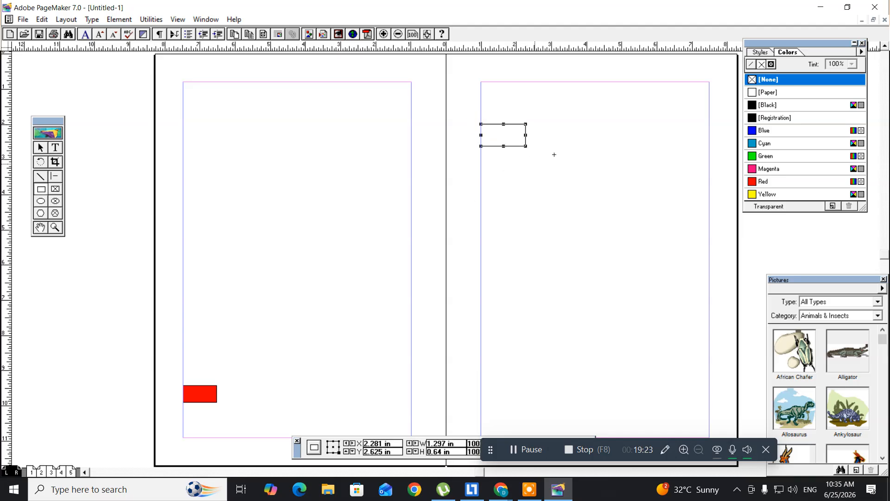
{"action": "left_click", "coordinate": [752, 169]}
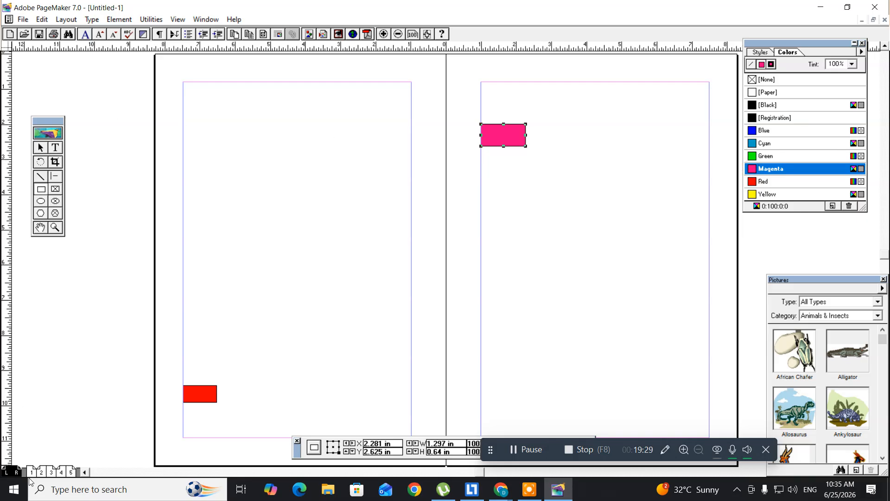
Go to the spread of pages 2 and 3 and try to select the colored rectangles there with a marquee
{"action": "left_click", "coordinate": [45, 472]}
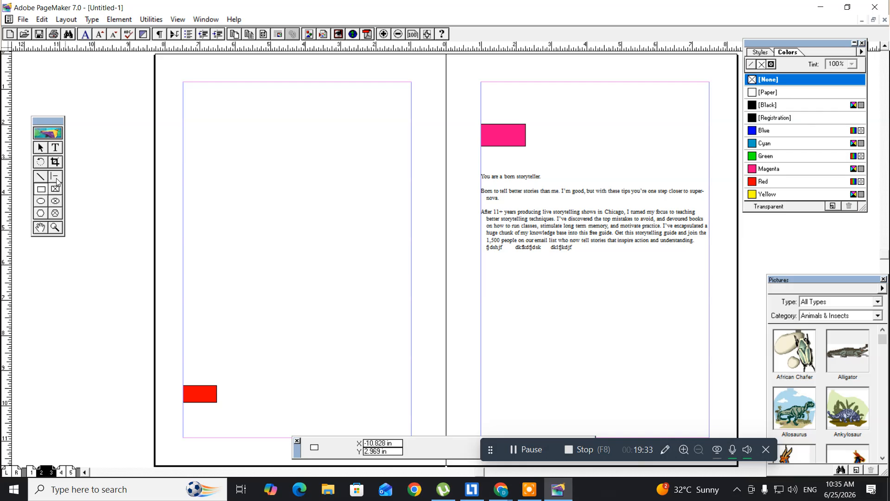
{"action": "left_click", "coordinate": [40, 148]}
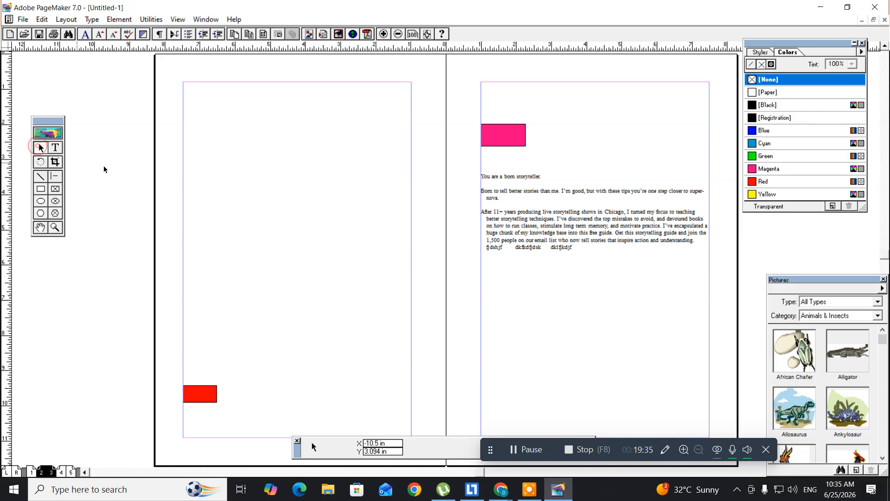
{"action": "left_click_drag", "start_coordinate": [117, 88], "coordinate": [503, 435]}
Return to the master pages and delete both the red and the magenta rectangles
{"action": "left_click", "coordinate": [7, 472]}
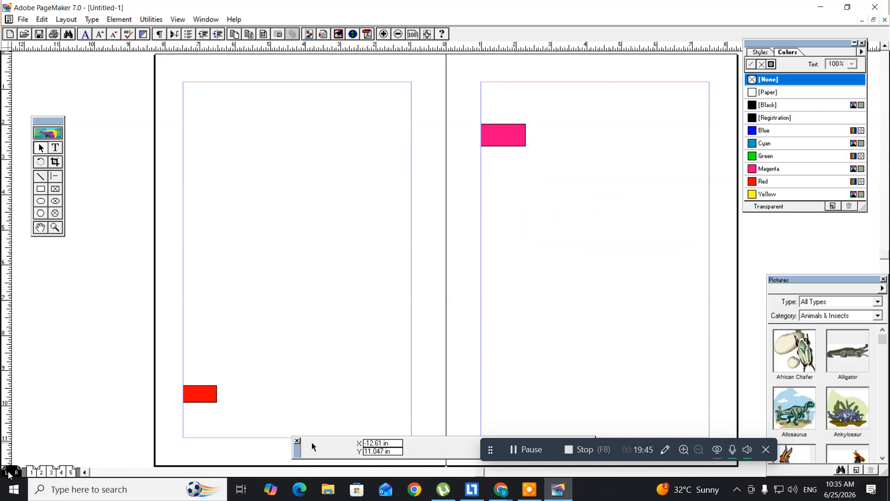
{"action": "left_click_drag", "start_coordinate": [105, 74], "coordinate": [549, 421]}
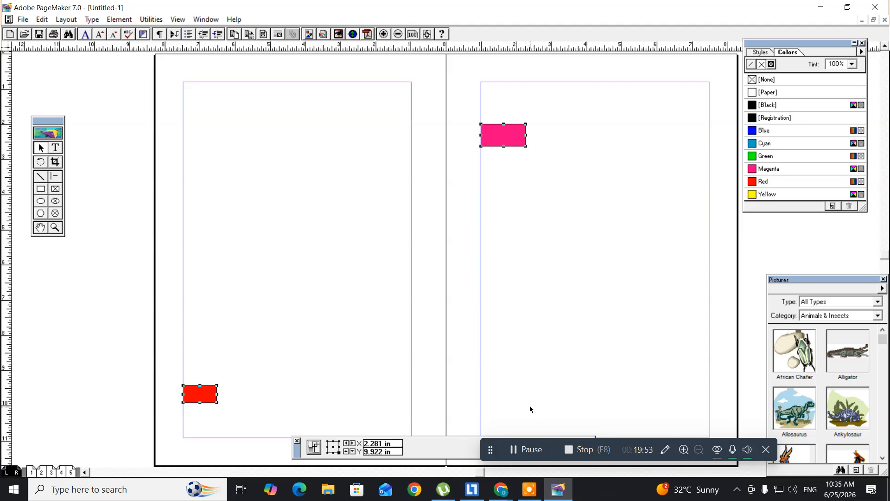
{"action": "key", "text": "Delete"}
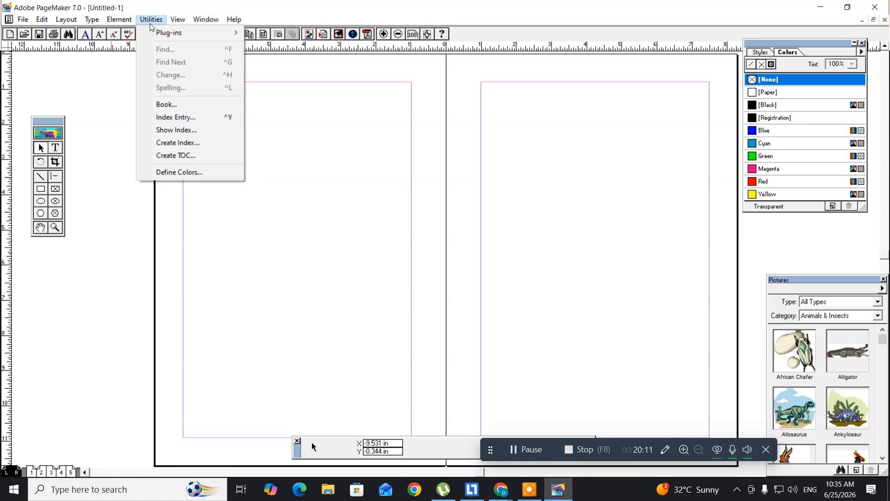
Set the column guides to 2 columns on both master pages
{"action": "mouse_move", "coordinate": [155, 35]}
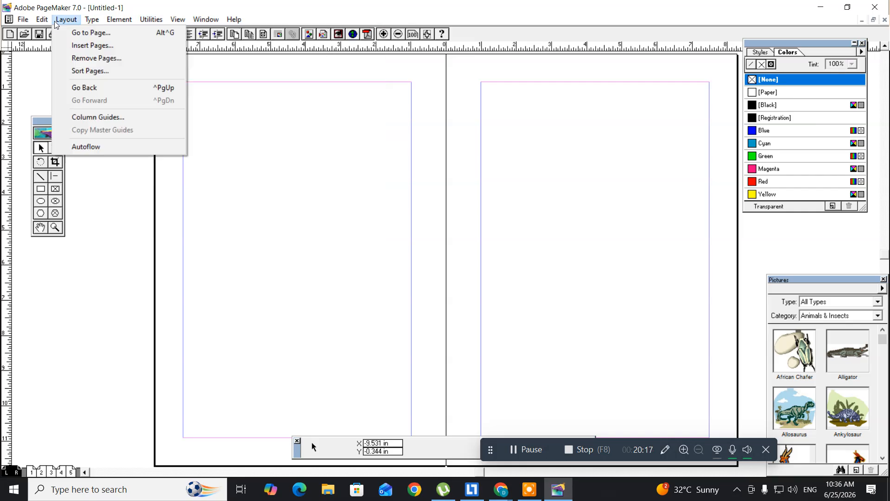
{"action": "mouse_move", "coordinate": [59, 23]}
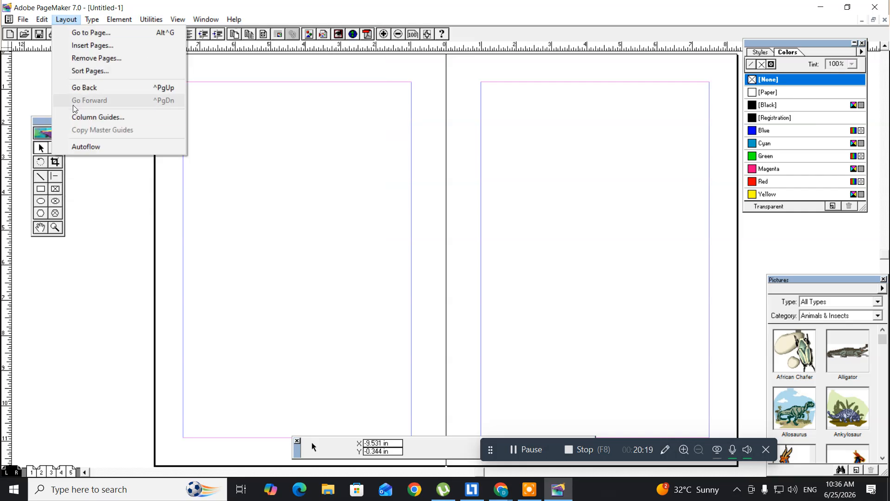
{"action": "left_click", "coordinate": [74, 117]}
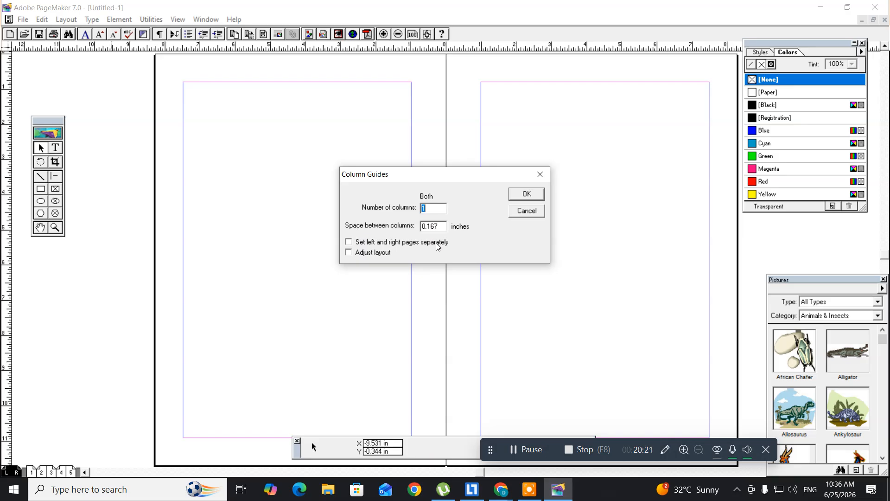
{"action": "type", "text": "2"}
{"action": "left_click", "coordinate": [537, 195]}
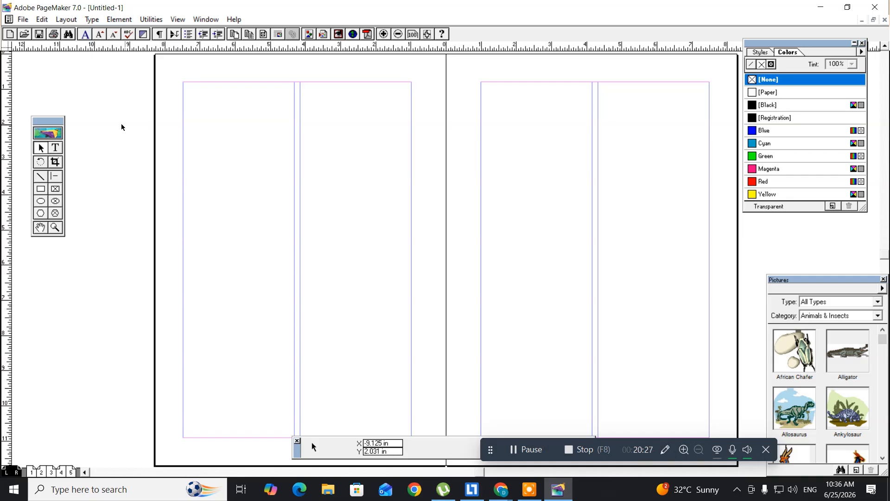
{"action": "left_click", "coordinate": [53, 150]}
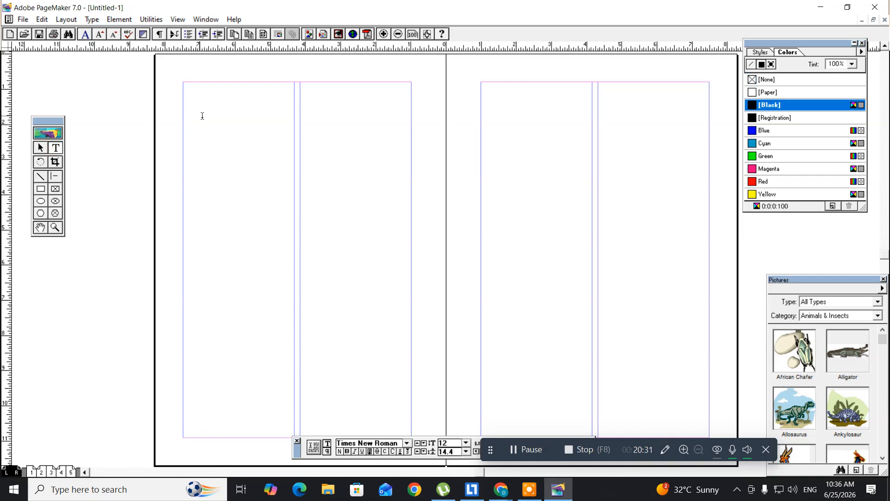
{"action": "key", "text": "ctrl+v"}
{"action": "key", "text": "BackSpace"}
{"action": "left_click", "coordinate": [40, 161]}
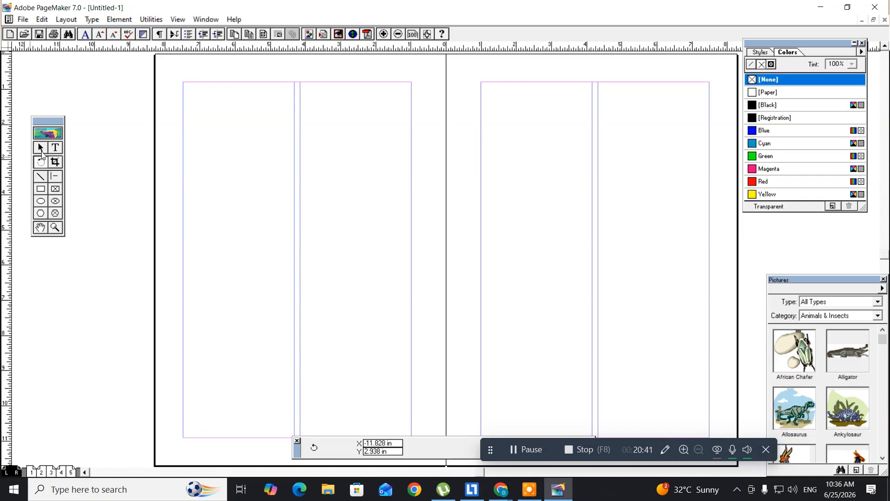
{"action": "left_click", "coordinate": [41, 148]}
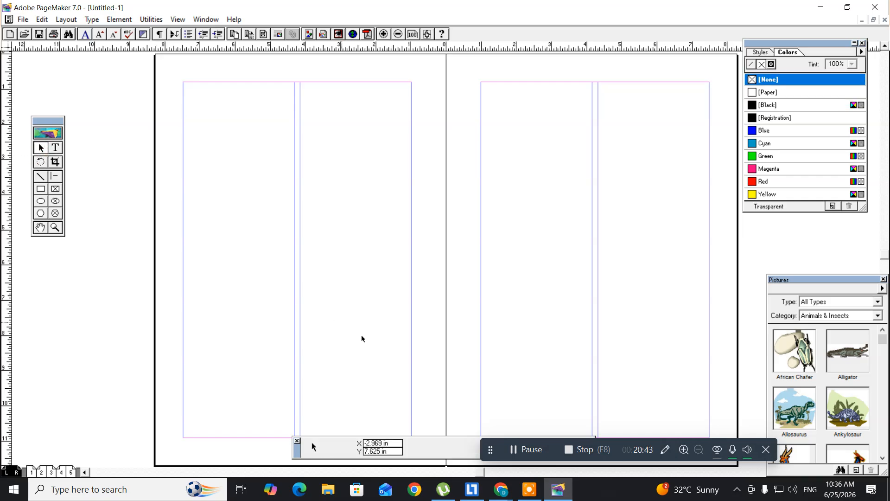
Switch to Chrome and run a Google search for "sample paragraph" in a new tab
{"action": "left_click", "coordinate": [504, 495]}
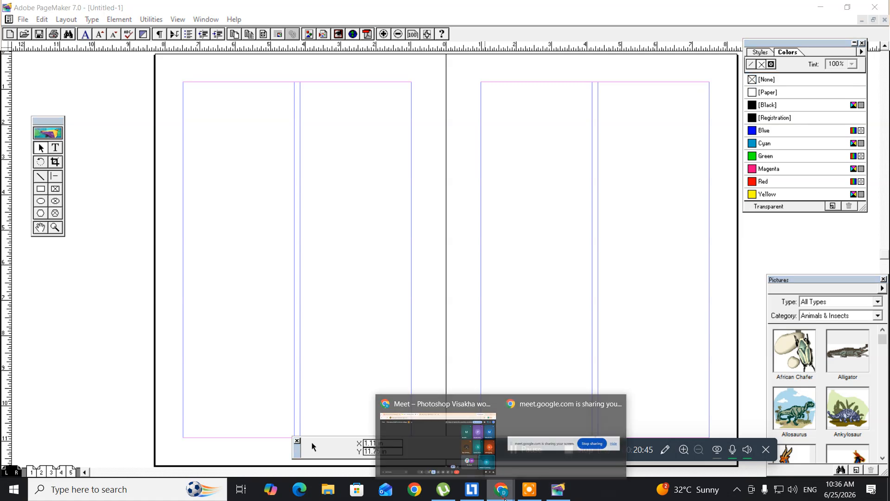
{"action": "mouse_move", "coordinate": [447, 450]}
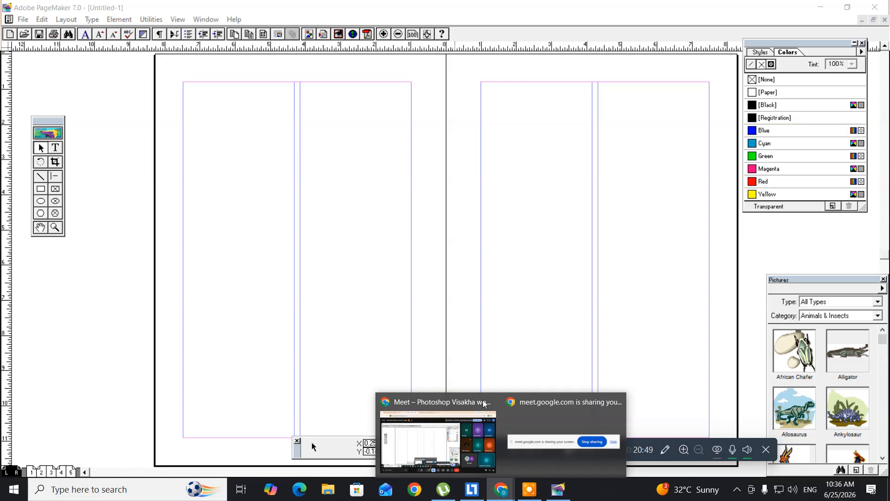
{"action": "left_click", "coordinate": [478, 438]}
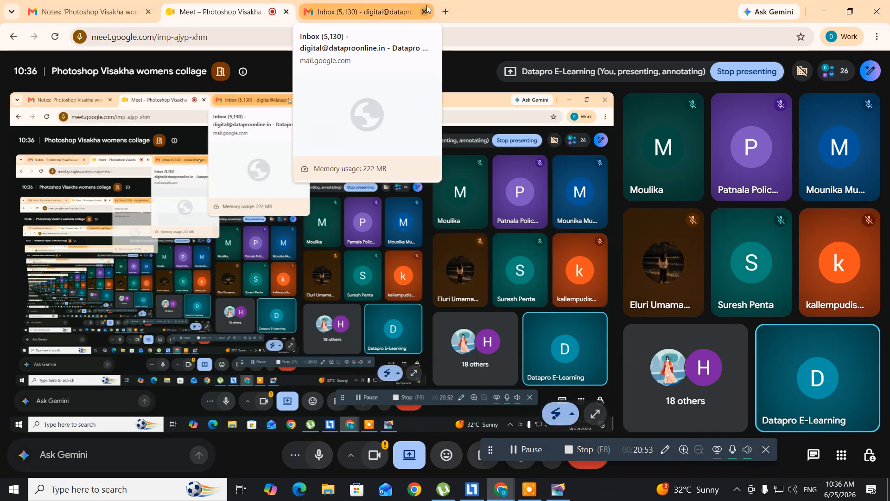
{"action": "left_click", "coordinate": [446, 10]}
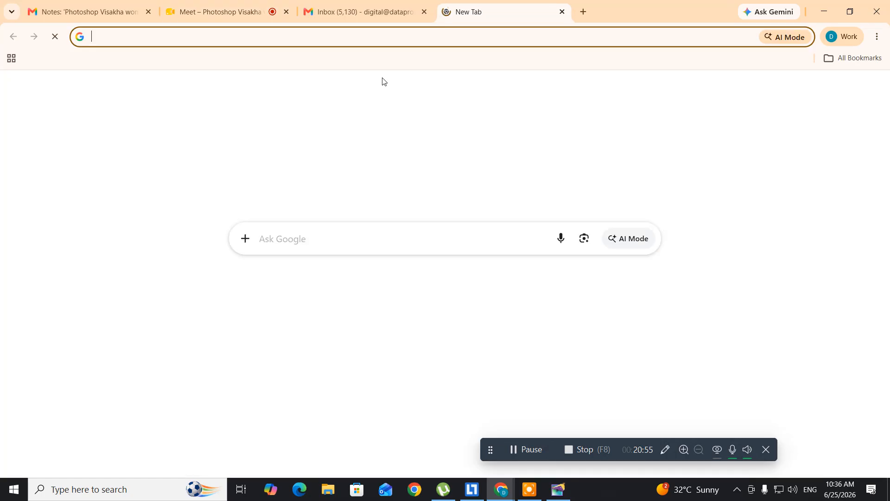
{"action": "left_click", "coordinate": [277, 238]}
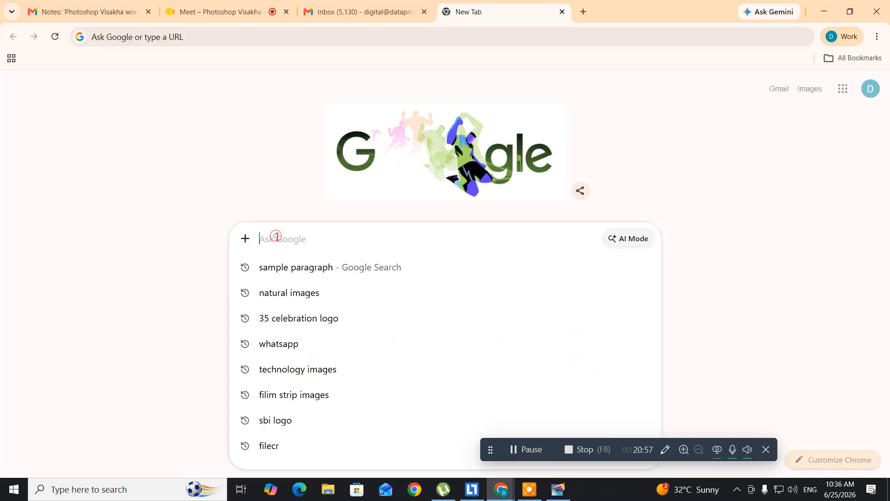
{"action": "type", "text": "s"}
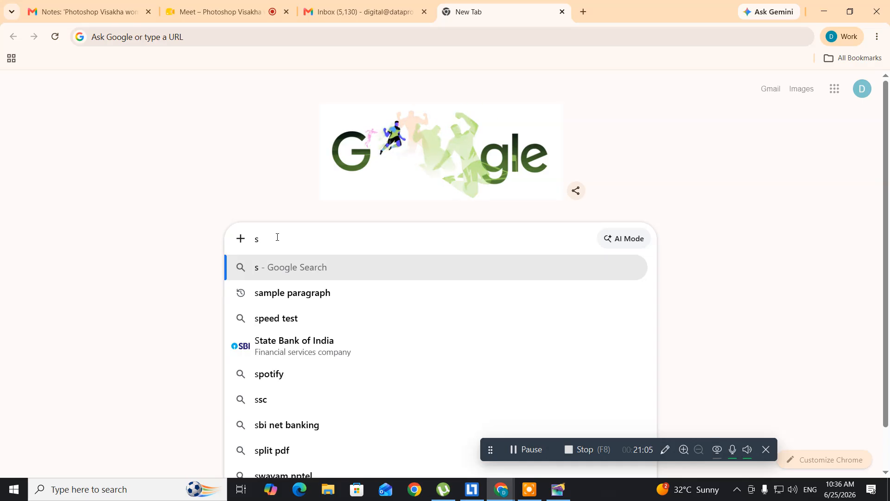
{"action": "key", "text": "Down"}
{"action": "key", "text": "Return"}
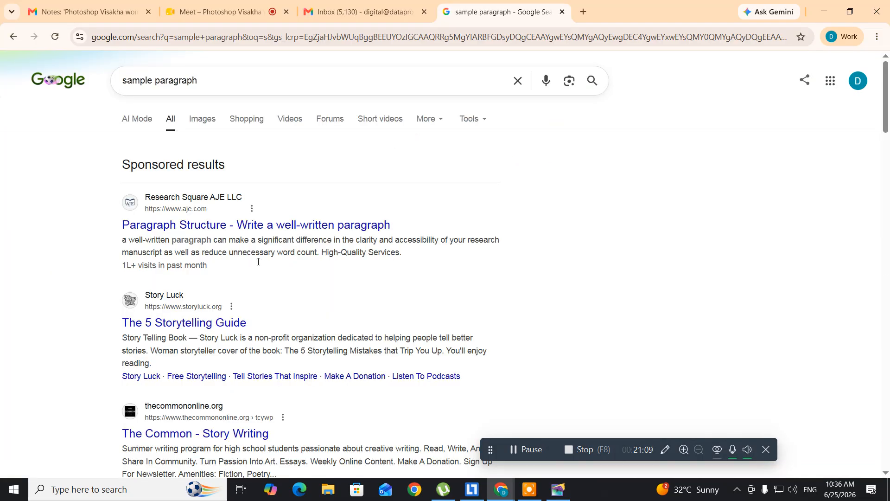
Open the "Paragraph Structure - Write a well-written paragraph" result and copy the article's first two paragraphs
{"action": "left_click", "coordinate": [202, 226]}
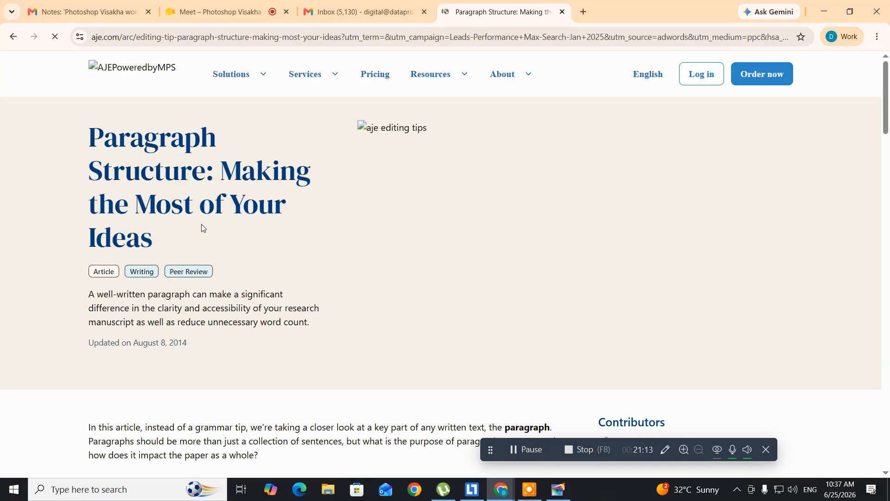
{"action": "scroll", "coordinate": [208, 278], "scroll_direction": "down", "scroll_amount": 6}
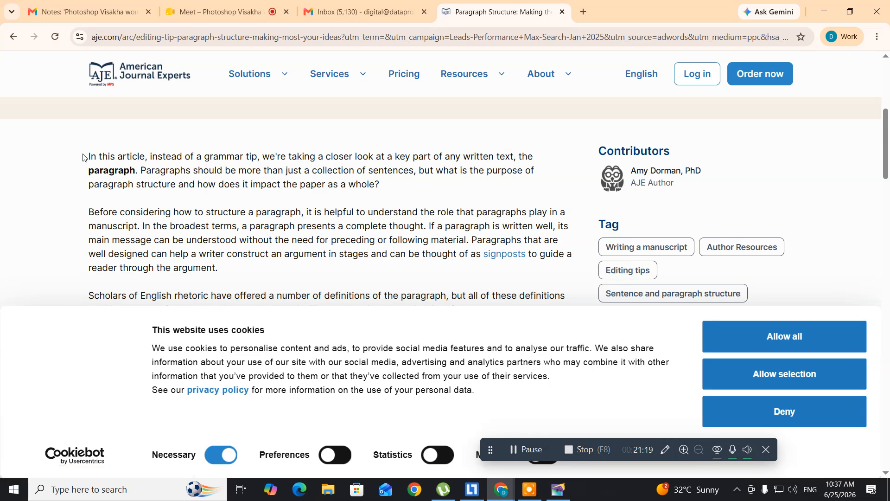
{"action": "left_click_drag", "start_coordinate": [90, 156], "coordinate": [271, 268]}
{"action": "key", "text": "ctrl+c"}
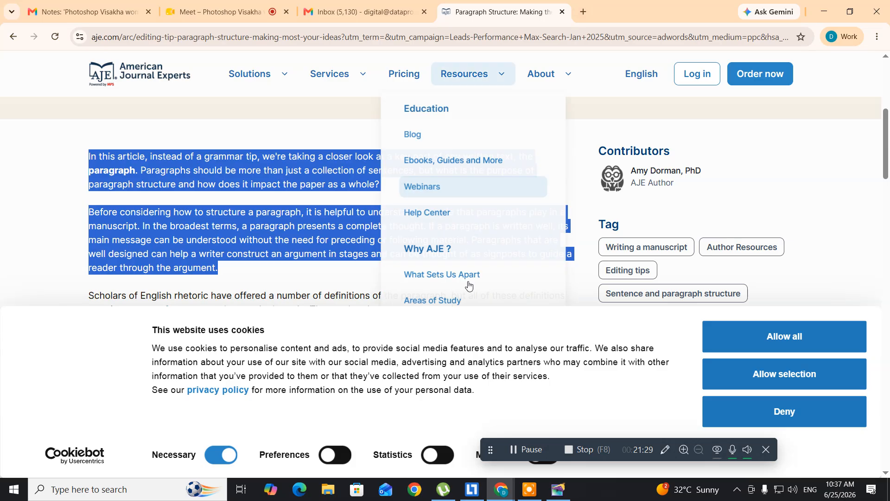
Switch back to PageMaker and paste the copied text into both columns of the left master page, starting lower in the second column
{"action": "left_click", "coordinate": [558, 489]}
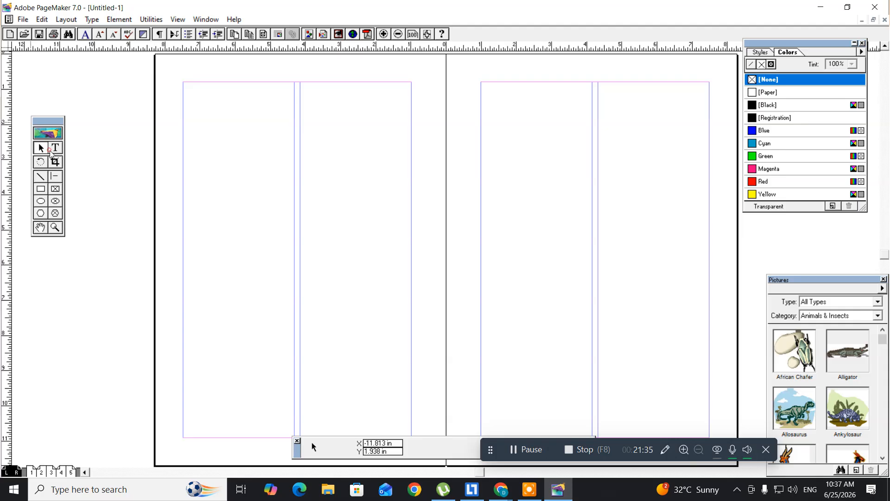
{"action": "left_click", "coordinate": [51, 150]}
{"action": "left_click", "coordinate": [183, 110]}
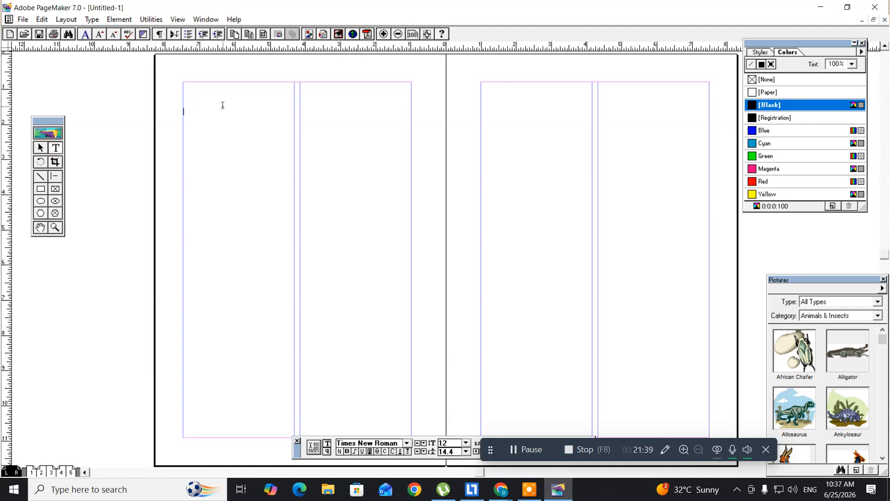
{"action": "key", "text": "ctrl+v"}
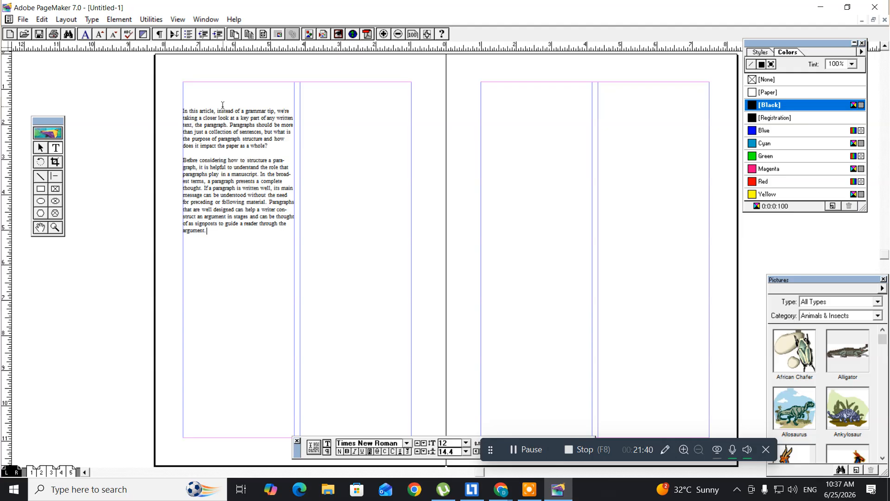
{"action": "left_click", "coordinate": [302, 141]}
{"action": "key", "text": "ctrl+v"}
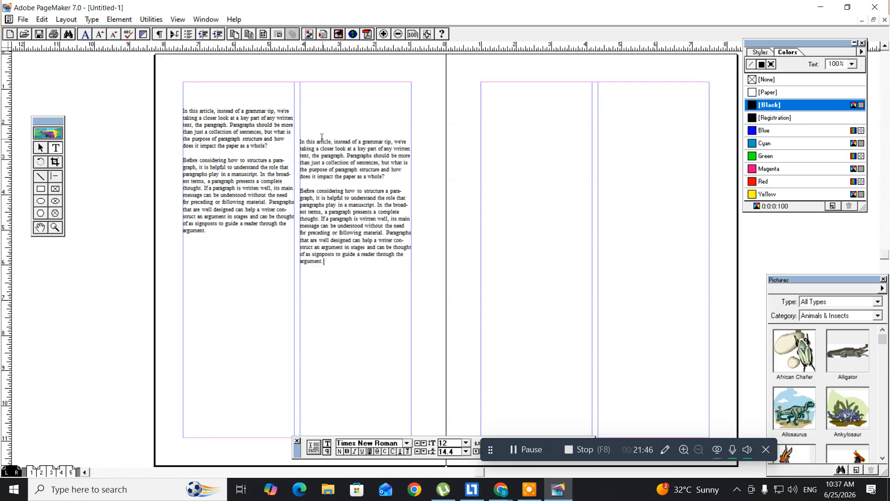
Balance the two text blocks on the left master page with Balance Columns, aligning their tops and adding leftover lines to the left column
{"action": "left_click", "coordinate": [40, 148]}
{"action": "left_click_drag", "start_coordinate": [103, 79], "coordinate": [426, 295]}
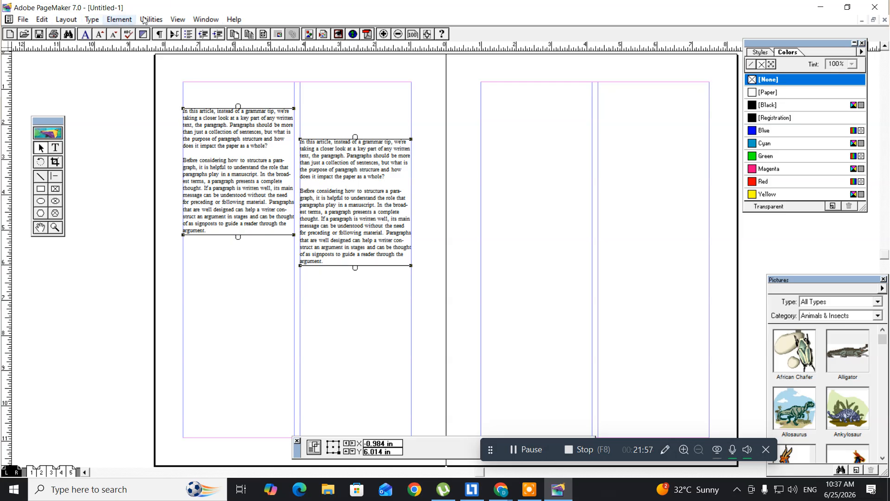
{"action": "left_click", "coordinate": [160, 21]}
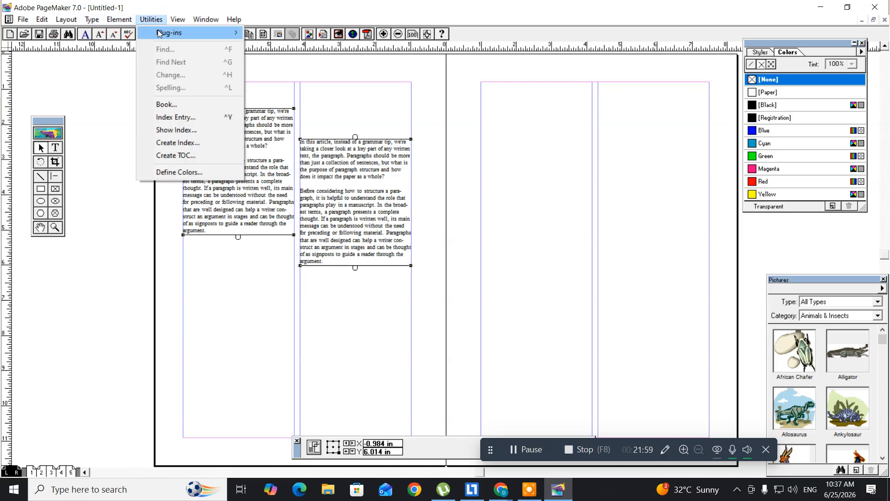
{"action": "mouse_move", "coordinate": [230, 33]}
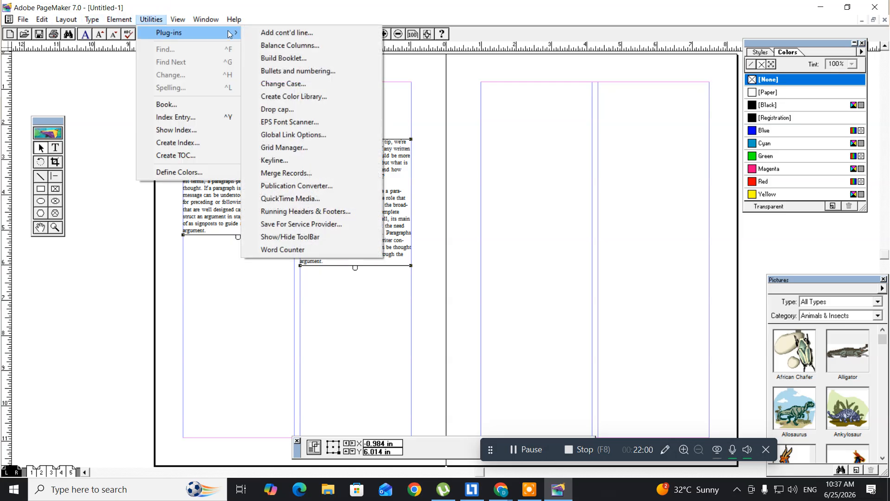
{"action": "left_click", "coordinate": [282, 45]}
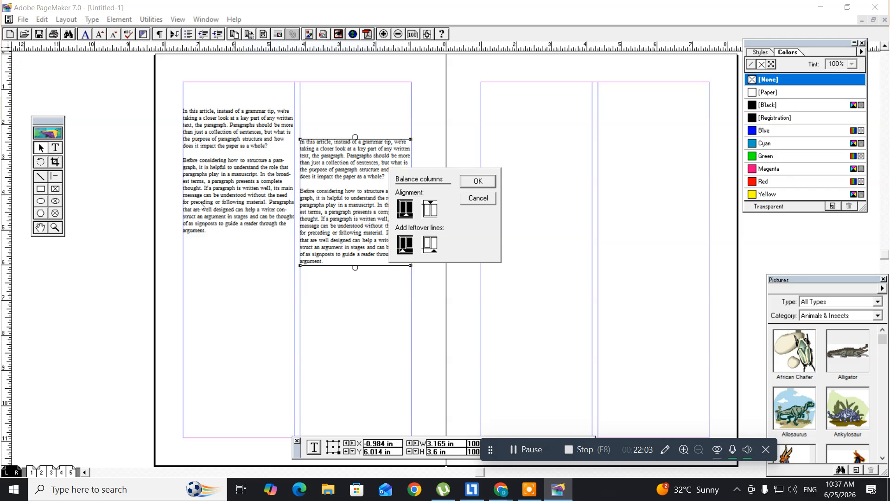
{"action": "left_click", "coordinate": [431, 246]}
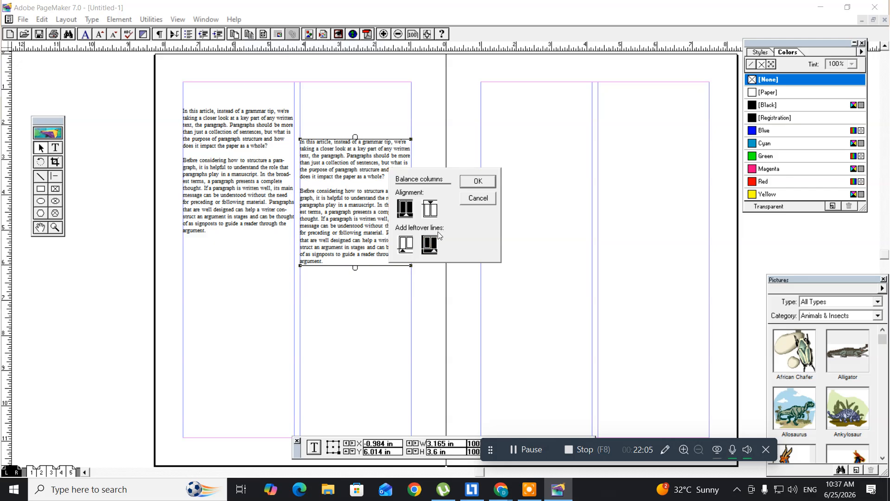
{"action": "left_click", "coordinate": [434, 207]}
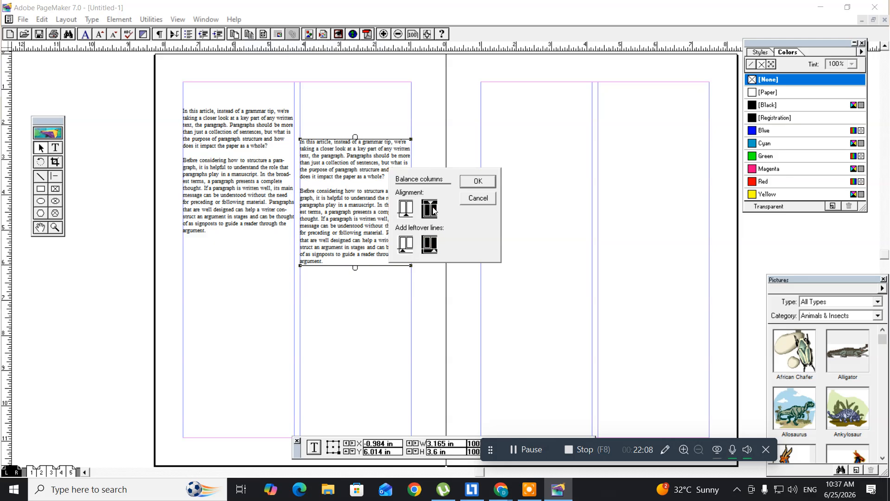
{"action": "left_click", "coordinate": [407, 245]}
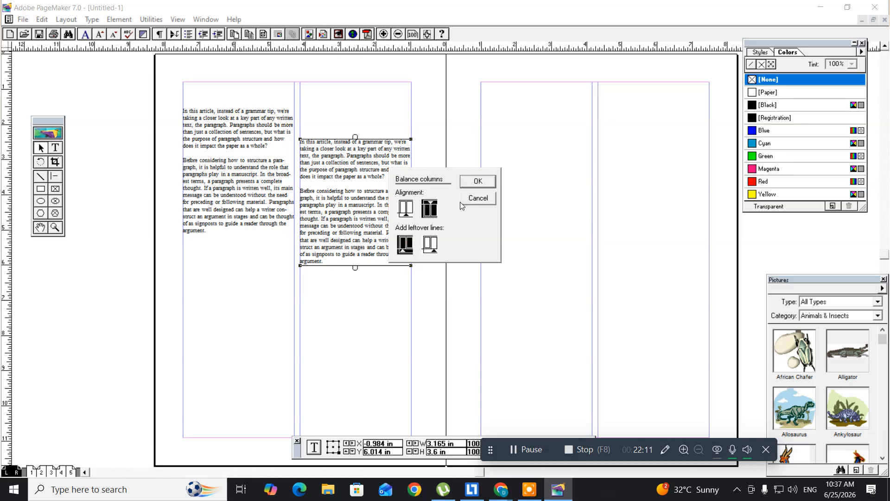
{"action": "left_click", "coordinate": [478, 190]}
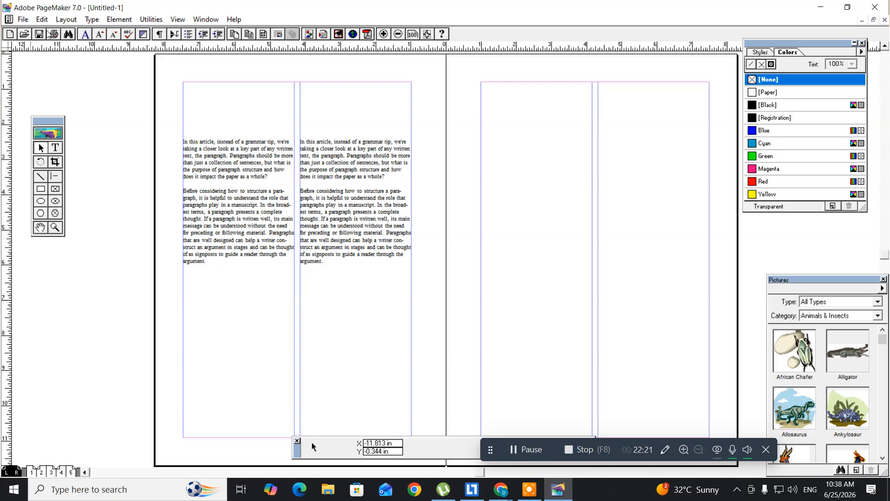
{"action": "left_click", "coordinate": [66, 19]}
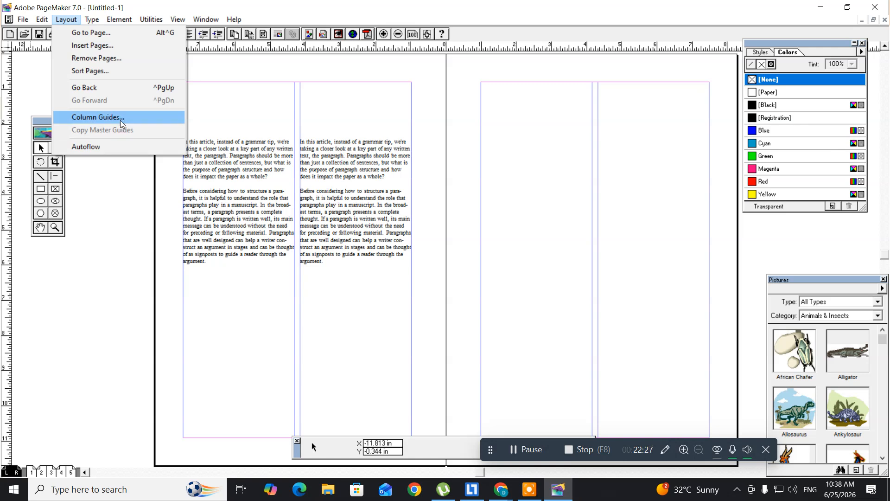
{"action": "left_click", "coordinate": [339, 107]}
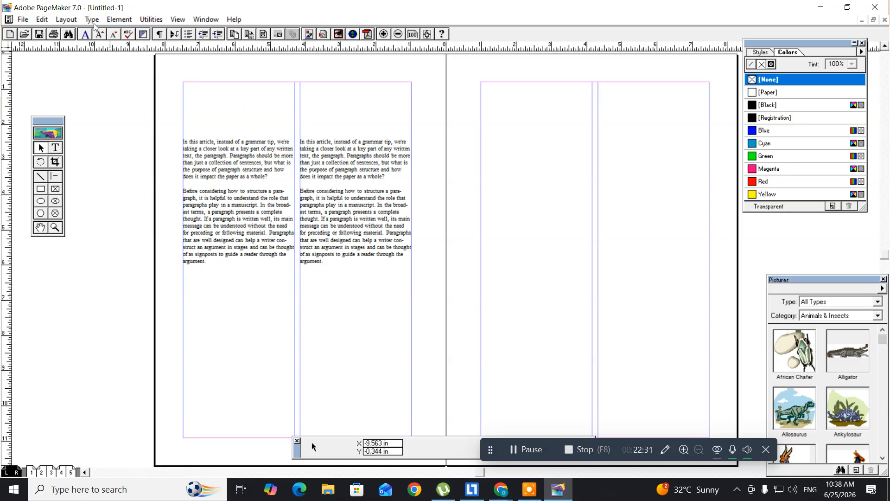
{"action": "left_click", "coordinate": [60, 19]}
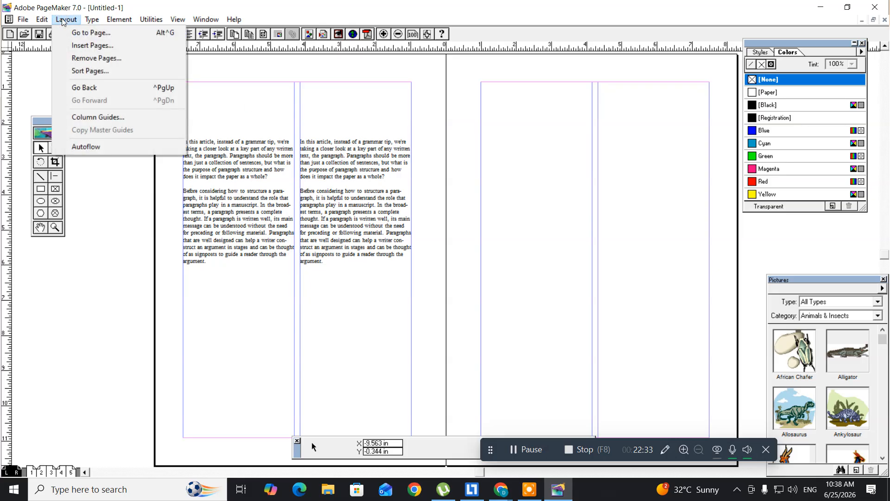
{"action": "left_click", "coordinate": [236, 112]}
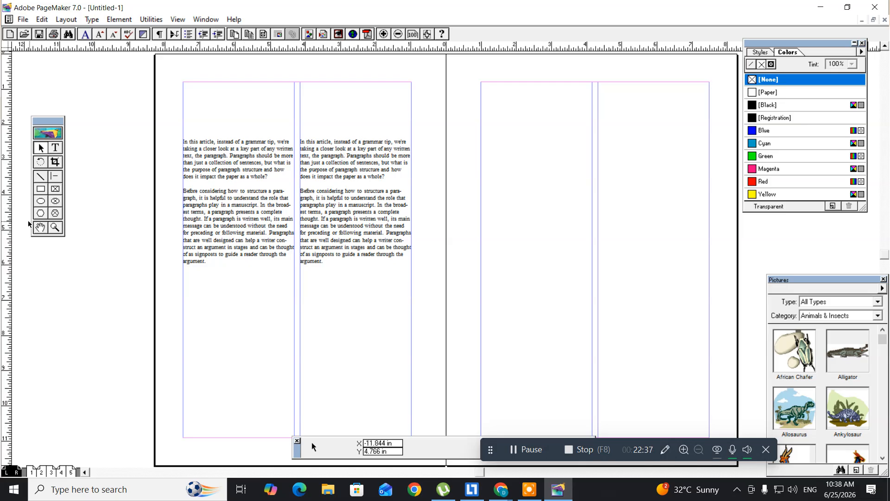
Magnify the beginning of the balanced text and pan to examine the left column's first paragraph
{"action": "left_click", "coordinate": [55, 227]}
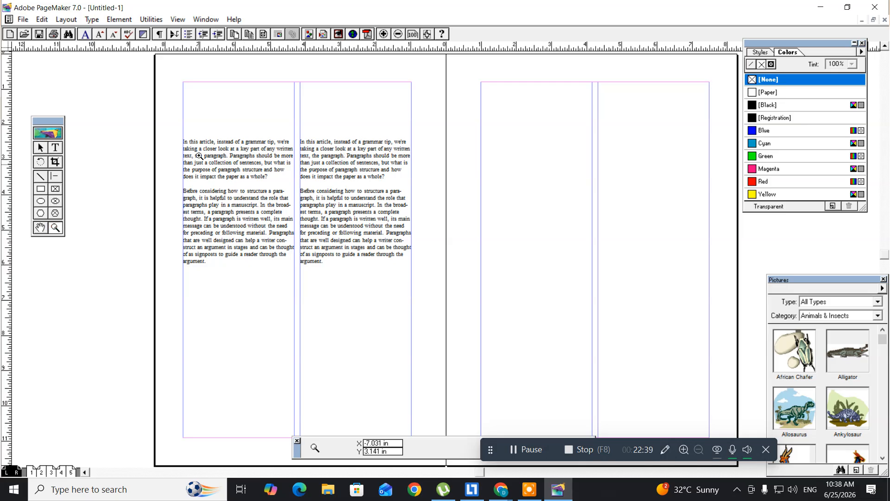
{"action": "left_click_drag", "start_coordinate": [182, 131], "coordinate": [347, 204]}
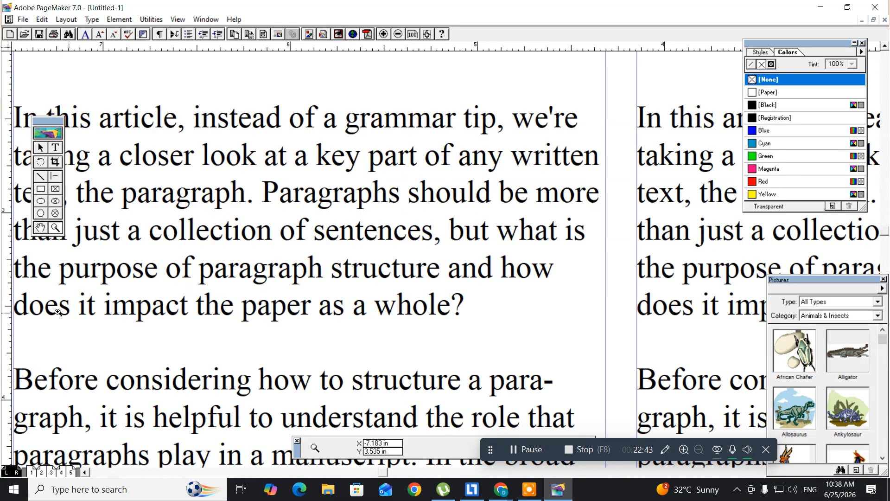
{"action": "left_click", "coordinate": [40, 228]}
{"action": "left_click_drag", "start_coordinate": [56, 288], "coordinate": [217, 310]}
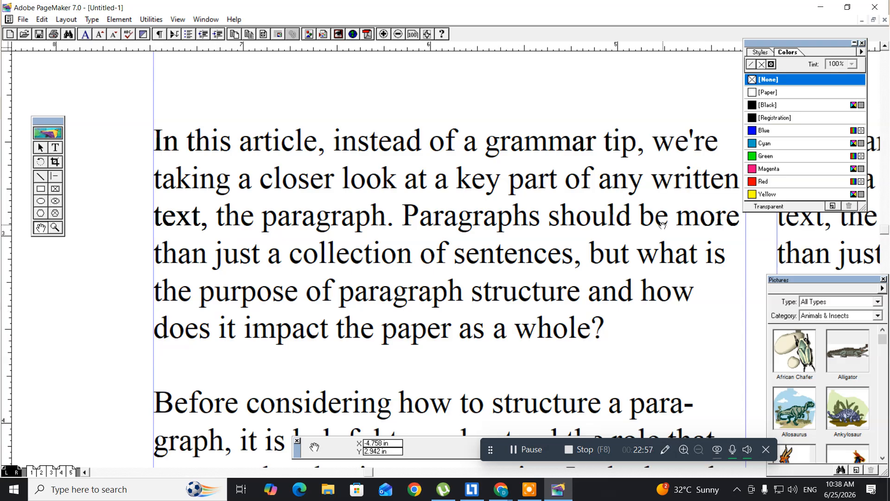
{"action": "left_click", "coordinate": [524, 449]}
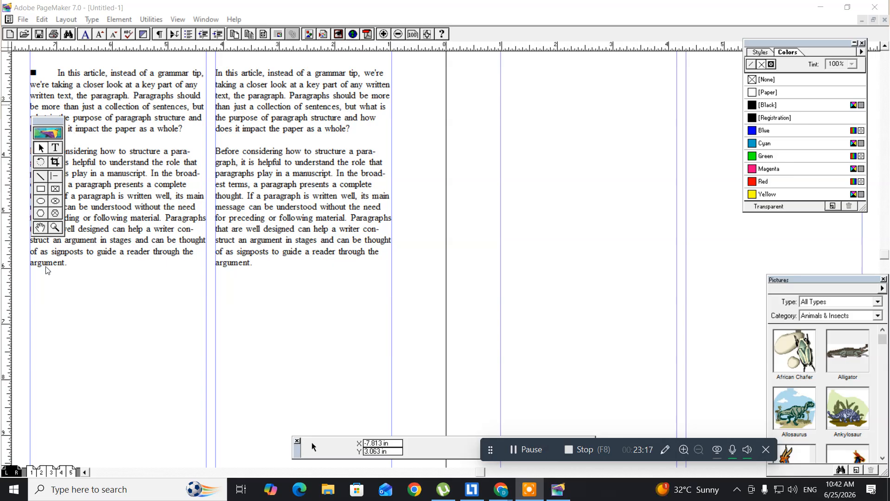
Go from the master pages to the spread with pages 2 and 3
{"action": "left_click", "coordinate": [41, 473]}
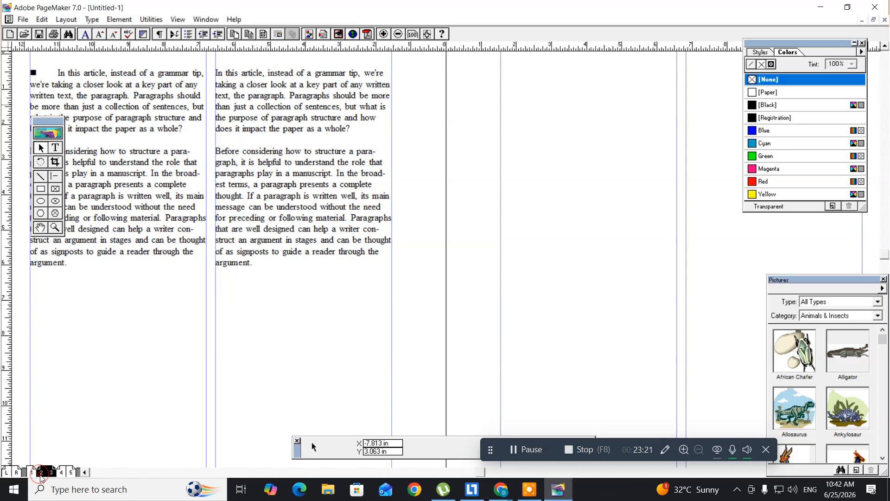